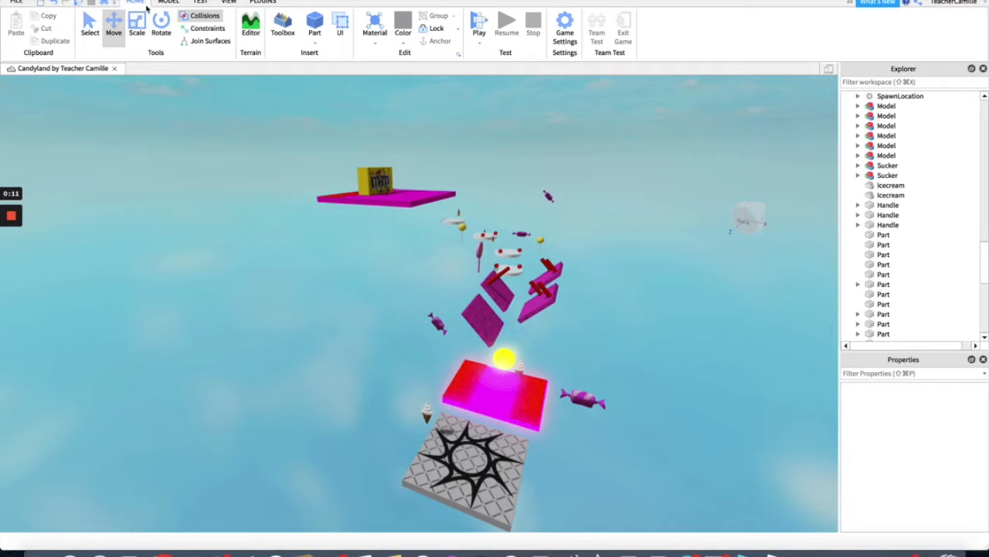
- Show the Toolbox and clear its existing "candy" search
{"action": "left_click", "coordinate": [232, 3]}
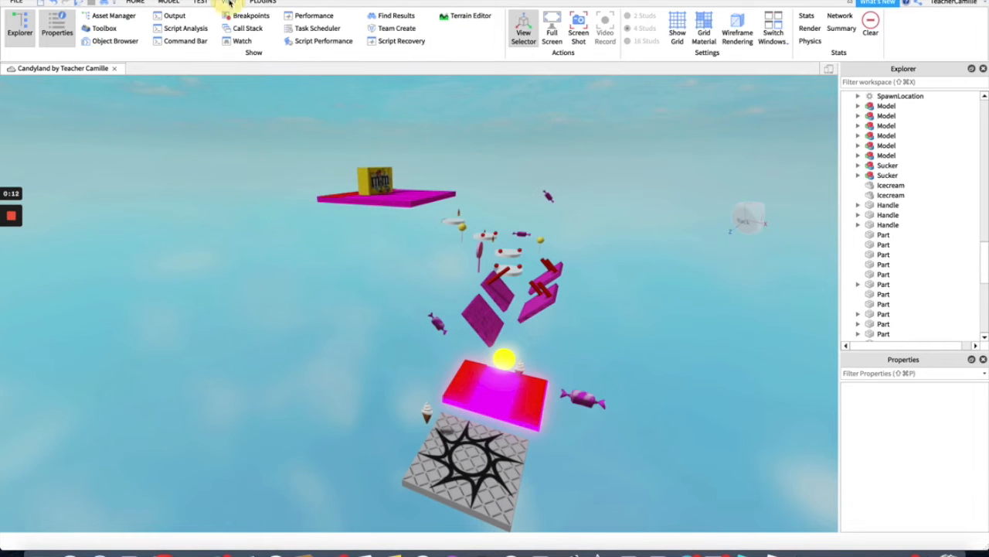
{"action": "left_click", "coordinate": [115, 29]}
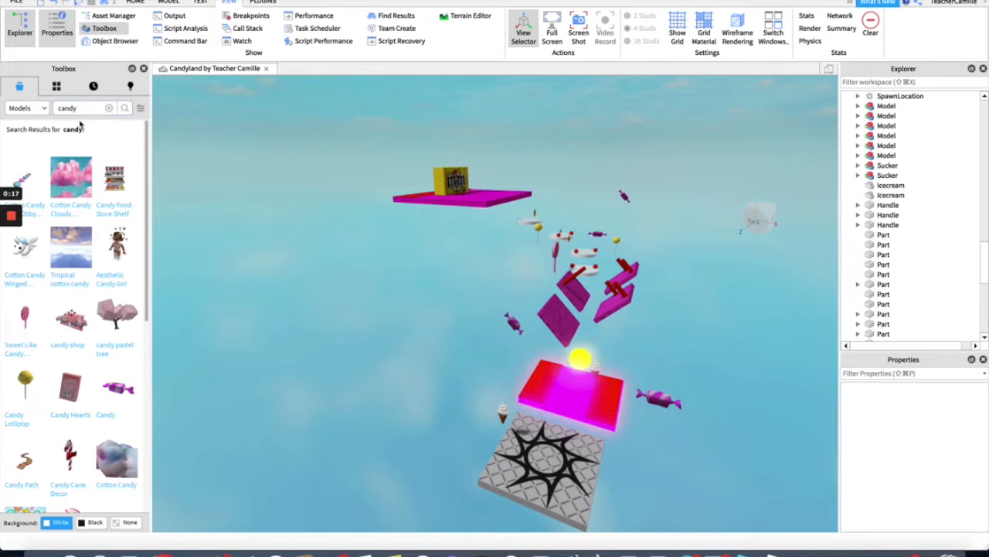
{"action": "left_click", "coordinate": [109, 107]}
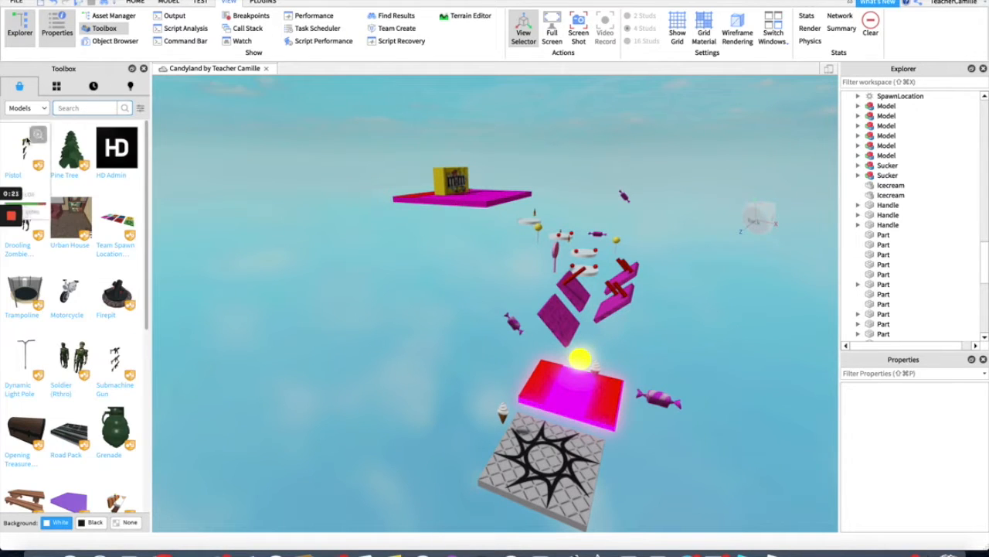
- Check the available asset categories, keep Models, and browse the list of ready-made models
{"action": "scroll", "coordinate": [82, 190], "scroll_direction": "down", "scroll_amount": 5}
{"action": "scroll", "coordinate": [82, 190], "scroll_direction": "up", "scroll_amount": 5}
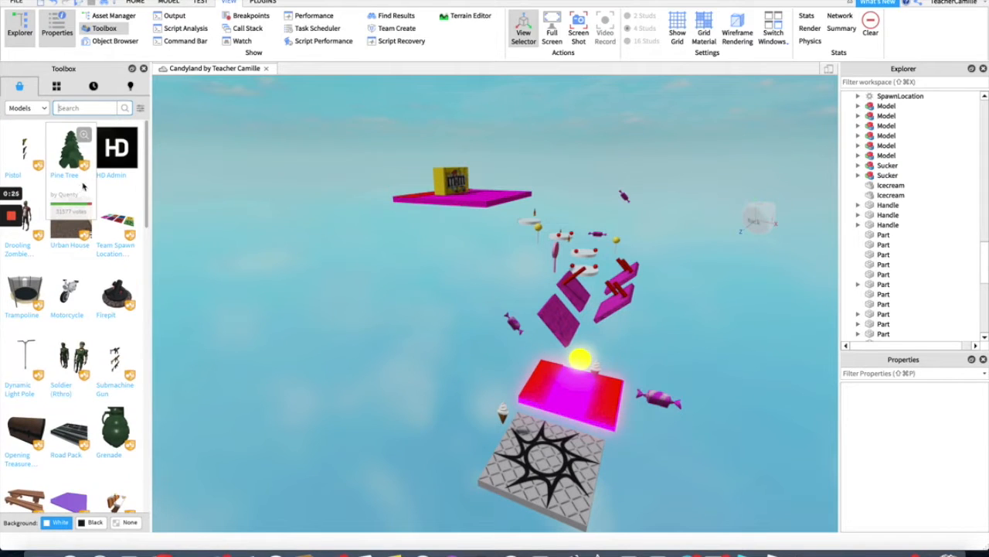
{"action": "left_click", "coordinate": [25, 107]}
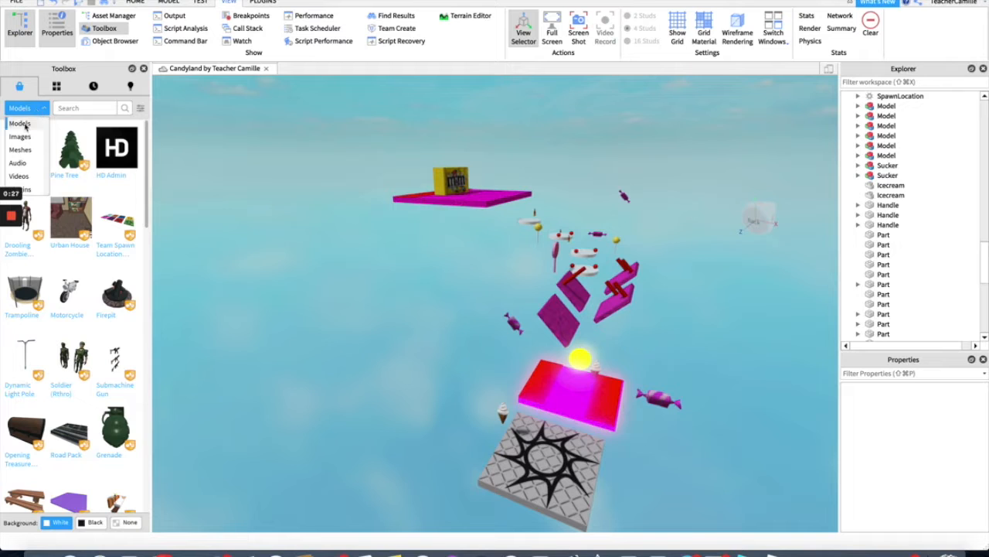
{"action": "left_click", "coordinate": [24, 124]}
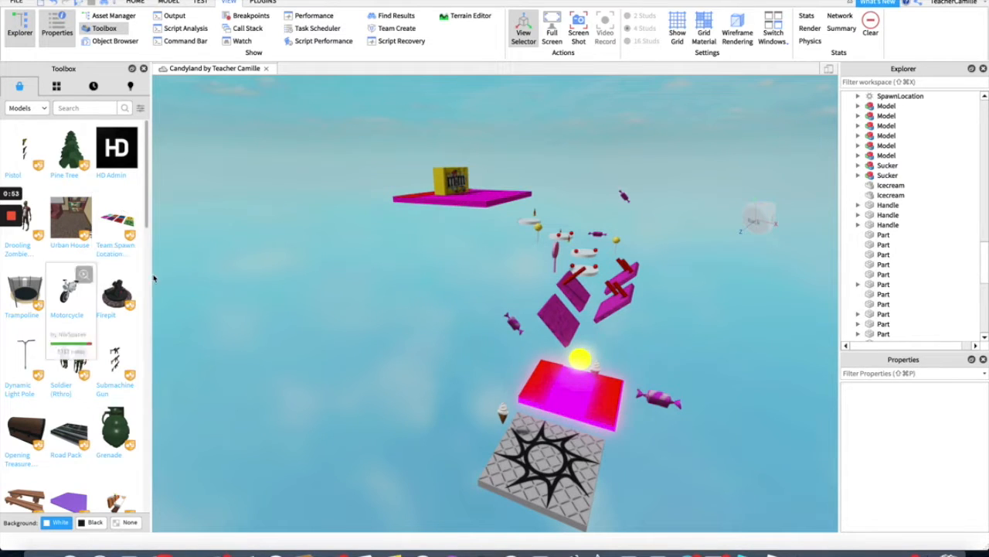
{"action": "left_click_drag", "start_coordinate": [149, 186], "coordinate": [126, 416]}
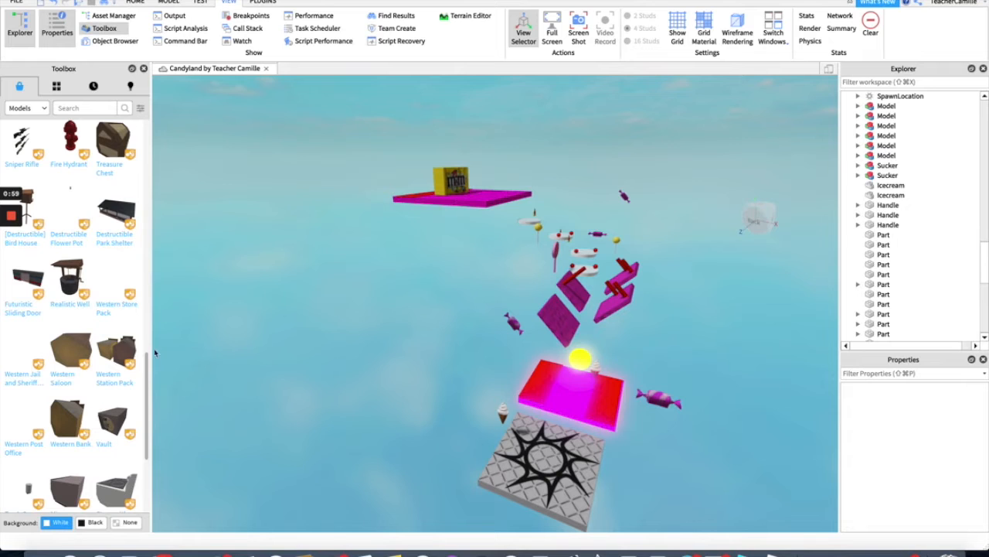
{"action": "left_click_drag", "start_coordinate": [147, 361], "coordinate": [159, 125]}
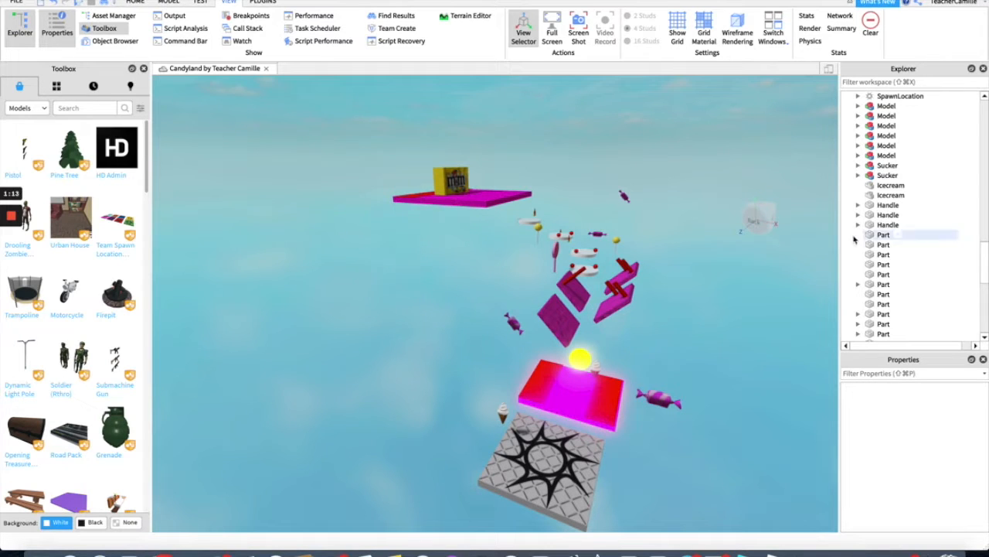
- Expand and collapse Model entries in the Explorer to examine the parts they contain
{"action": "left_click", "coordinate": [858, 117]}
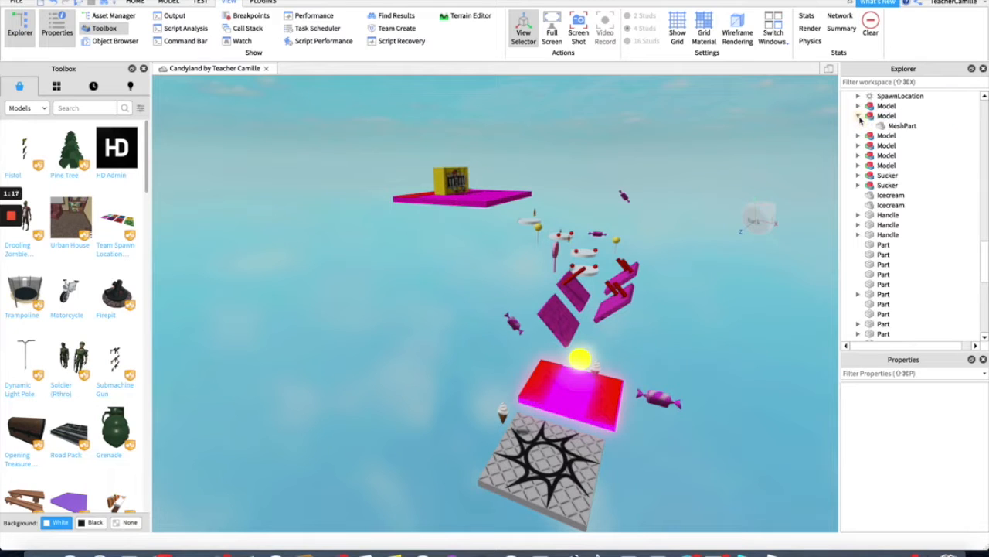
{"action": "left_click", "coordinate": [858, 135]}
{"action": "left_click", "coordinate": [859, 116]}
{"action": "left_click", "coordinate": [858, 125]}
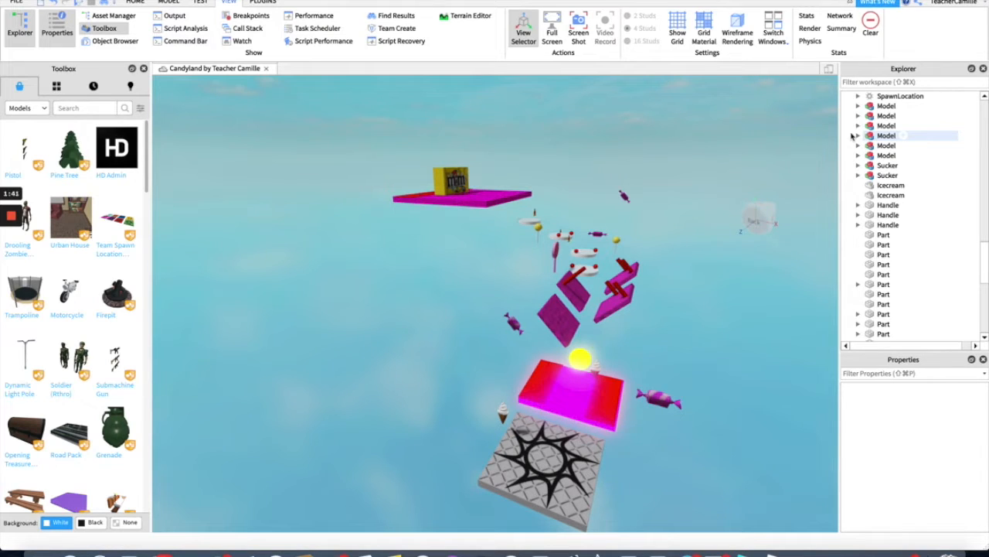
- Insert the Candy Lollipop from a model search for "candy" and shift it slightly along the red axis
{"action": "left_click", "coordinate": [104, 109]}
{"action": "type", "text": "ca"}
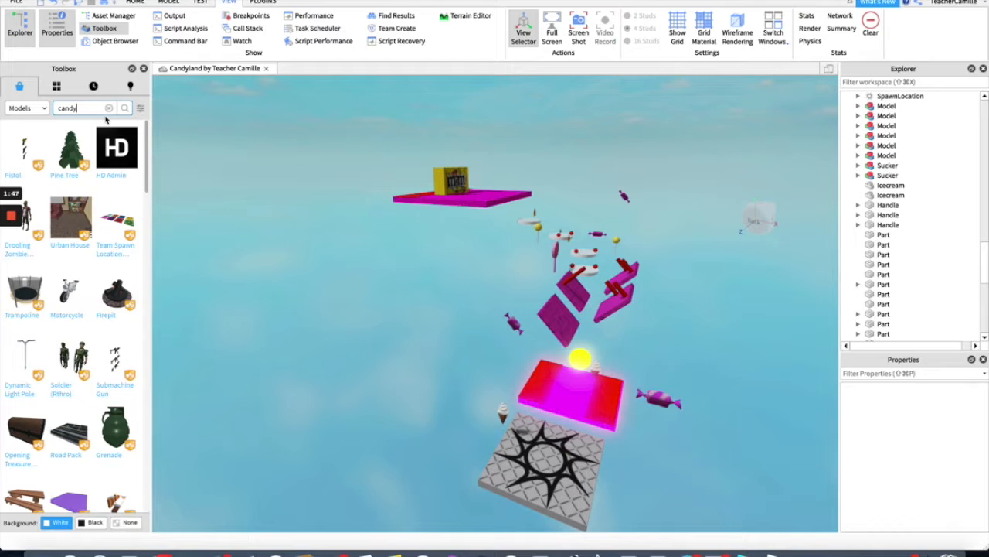
{"action": "type", "text": "ndy"}
{"action": "key", "text": "Return"}
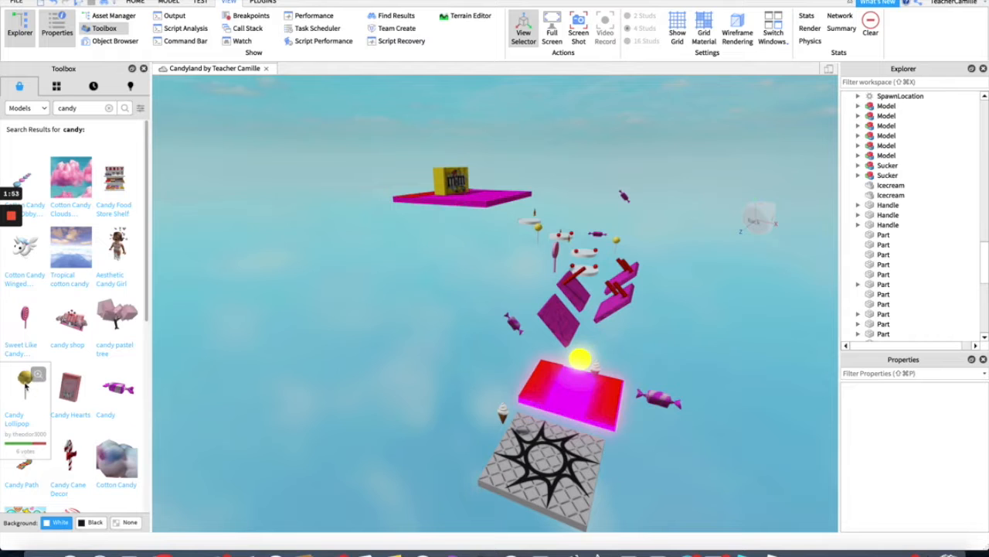
{"action": "left_click", "coordinate": [25, 381]}
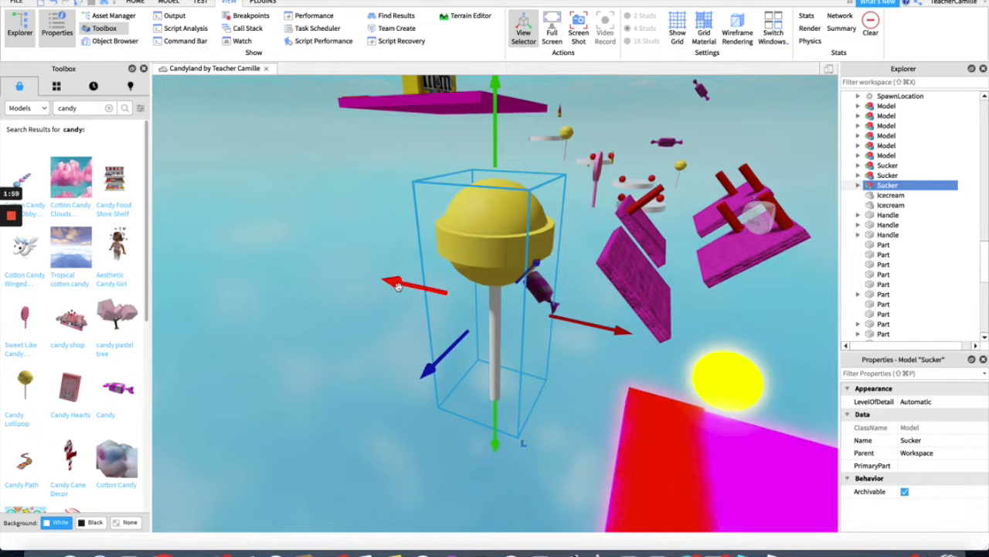
{"action": "left_click_drag", "start_coordinate": [397, 286], "coordinate": [370, 280]}
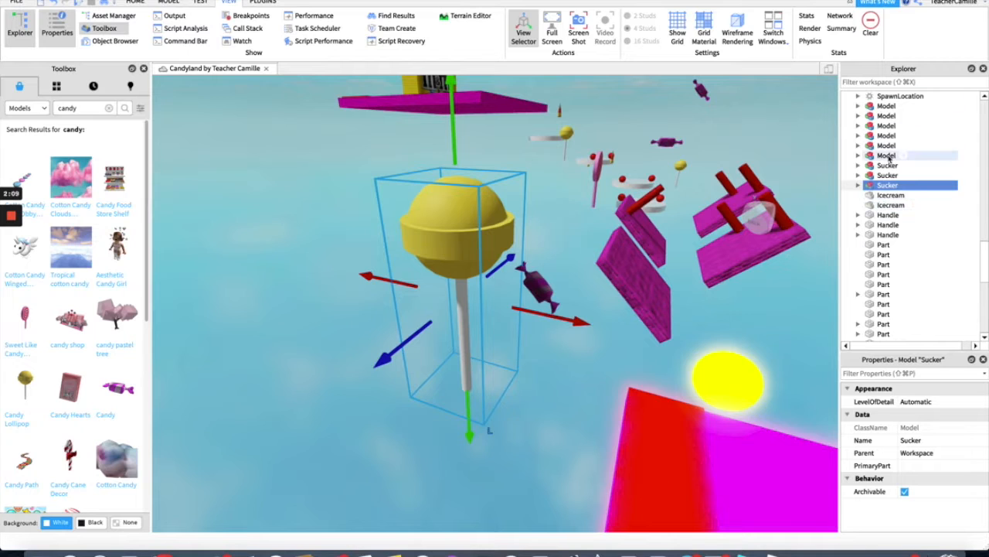
- Expand the new Sucker model and examine which pieces its Ring and Stick parts are
{"action": "left_click", "coordinate": [858, 186]}
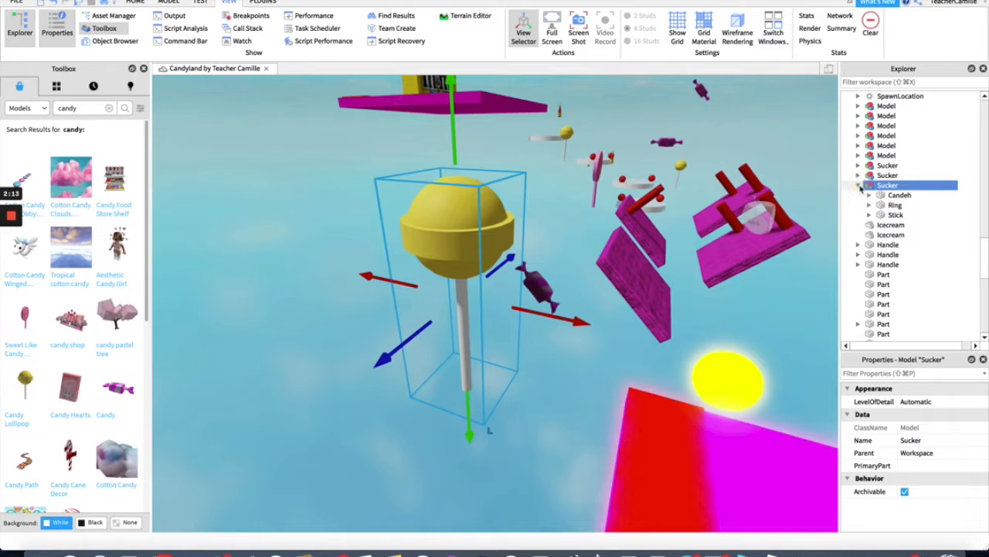
{"action": "left_click", "coordinate": [897, 205]}
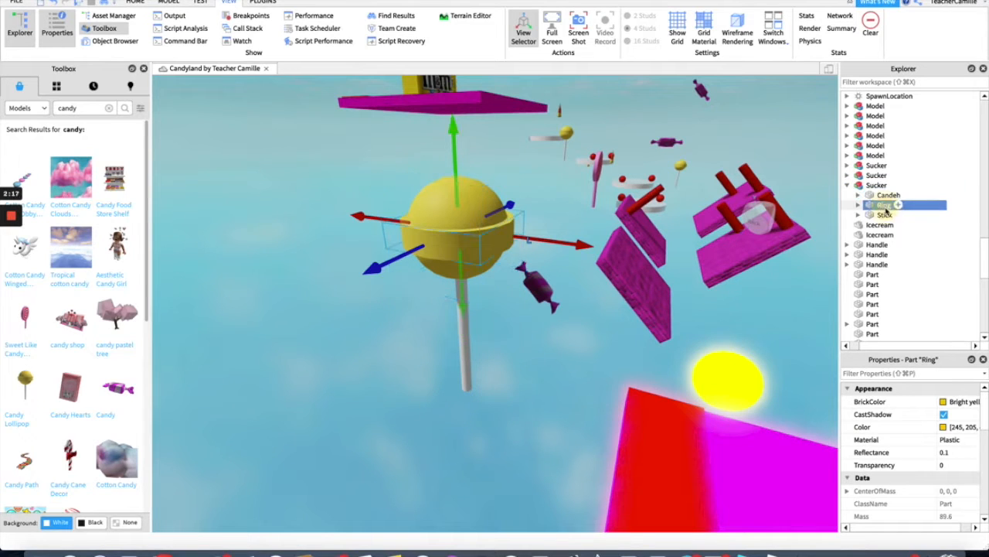
{"action": "left_click", "coordinate": [886, 214]}
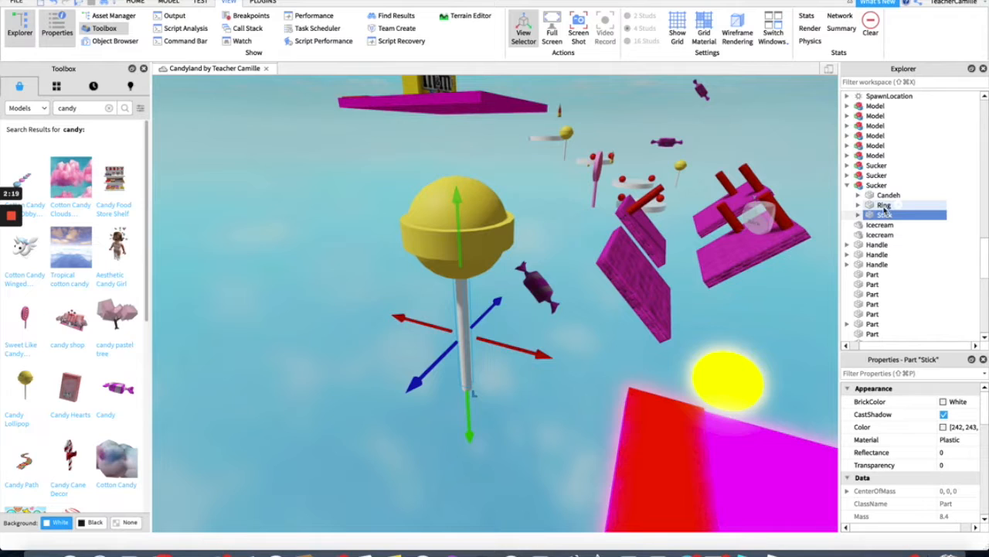
{"action": "left_click", "coordinate": [885, 205]}
- Set the BrickColor of the lollipop's Candeh and Ring parts to Hot pink
{"action": "left_click", "coordinate": [886, 196]}
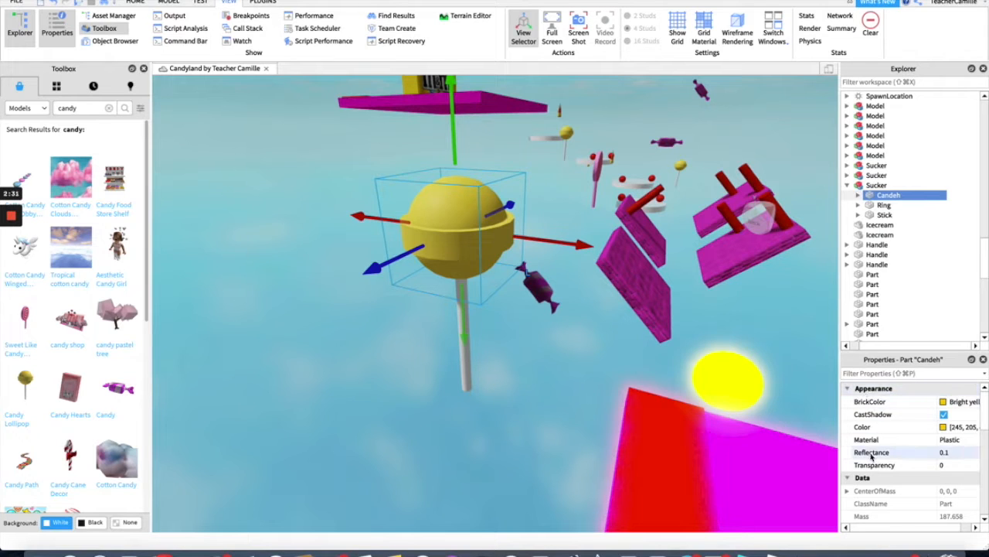
{"action": "left_click", "coordinate": [961, 403]}
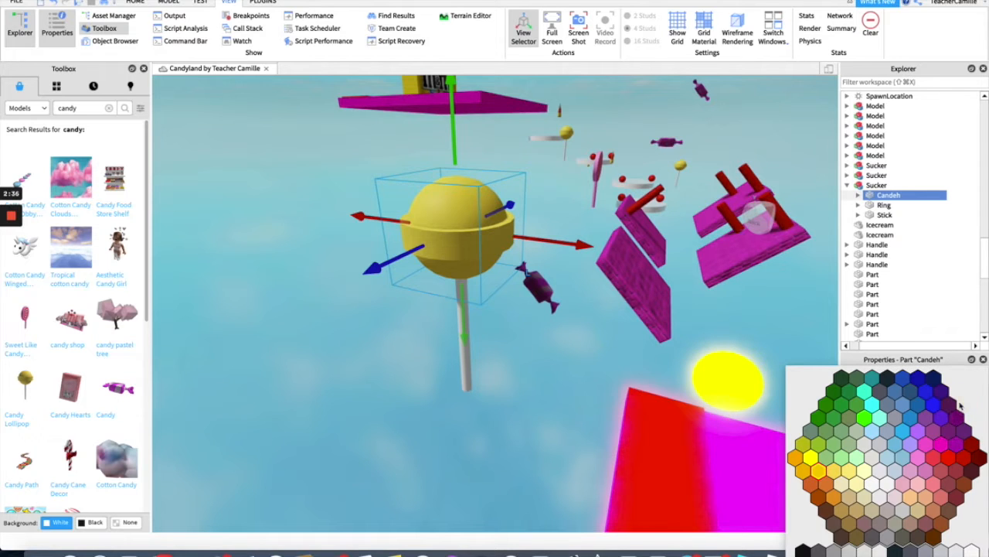
{"action": "left_click", "coordinate": [941, 447]}
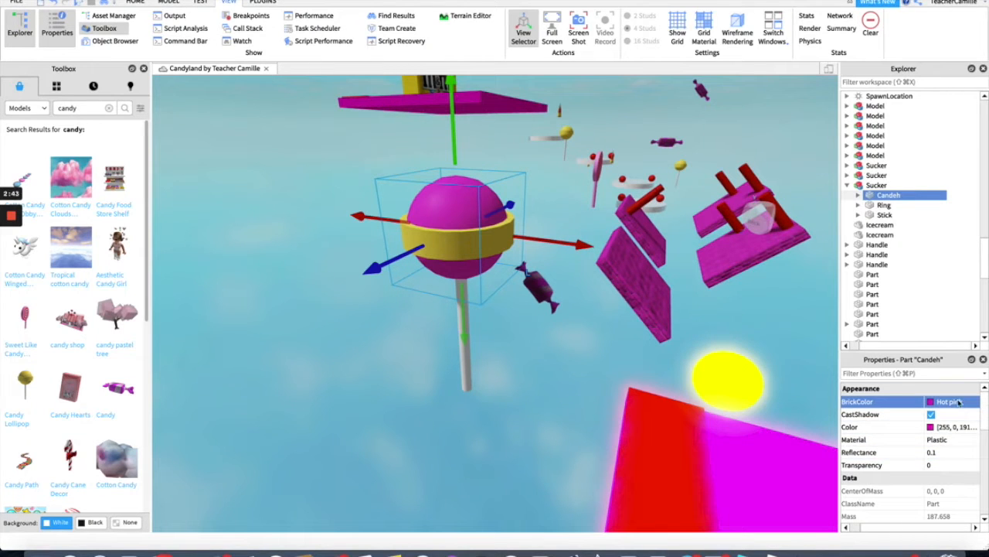
{"action": "left_click", "coordinate": [885, 206]}
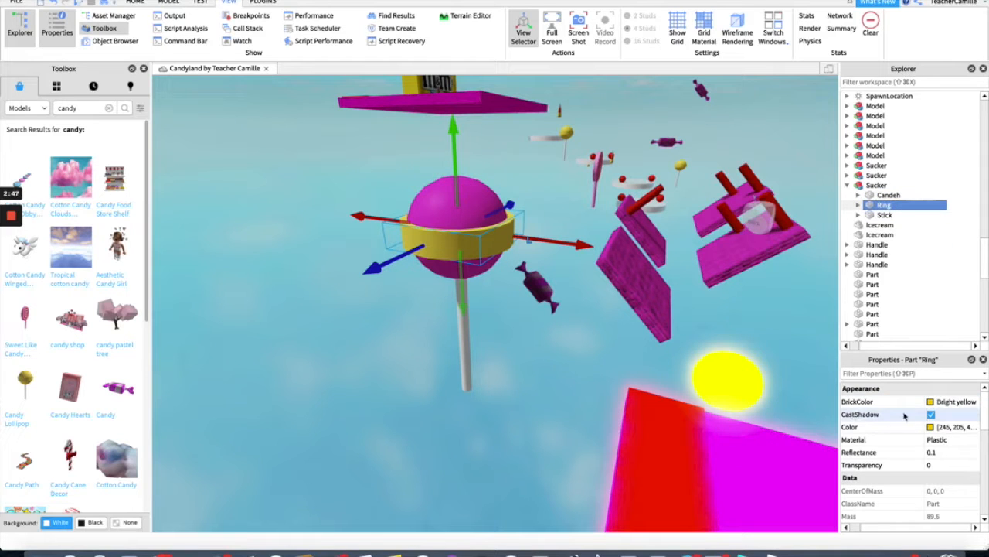
{"action": "left_click", "coordinate": [945, 402]}
{"action": "left_click", "coordinate": [938, 438]}
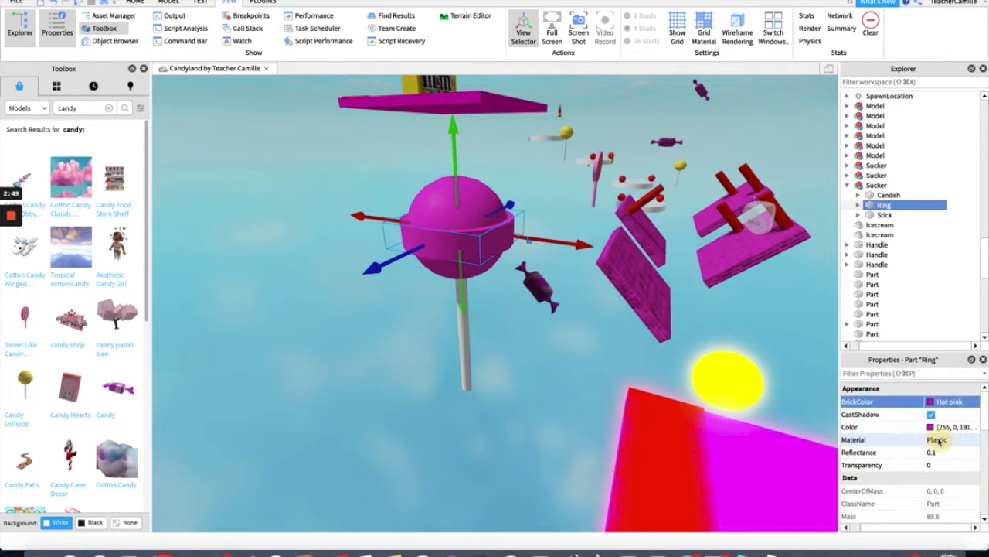
- Set the BrickColor of the lollipop's Stick part to Toothpaste
{"action": "left_click", "coordinate": [884, 215]}
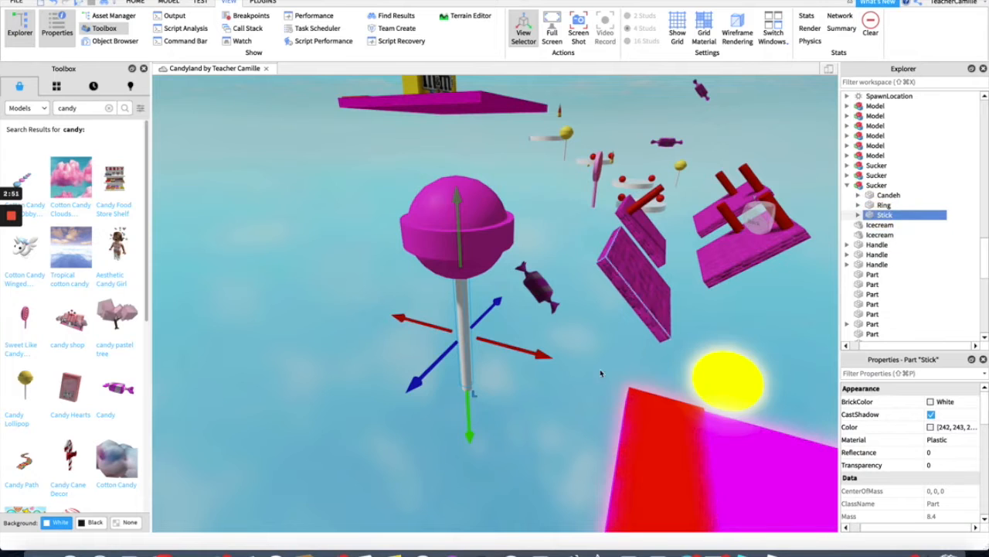
{"action": "left_click", "coordinate": [944, 402]}
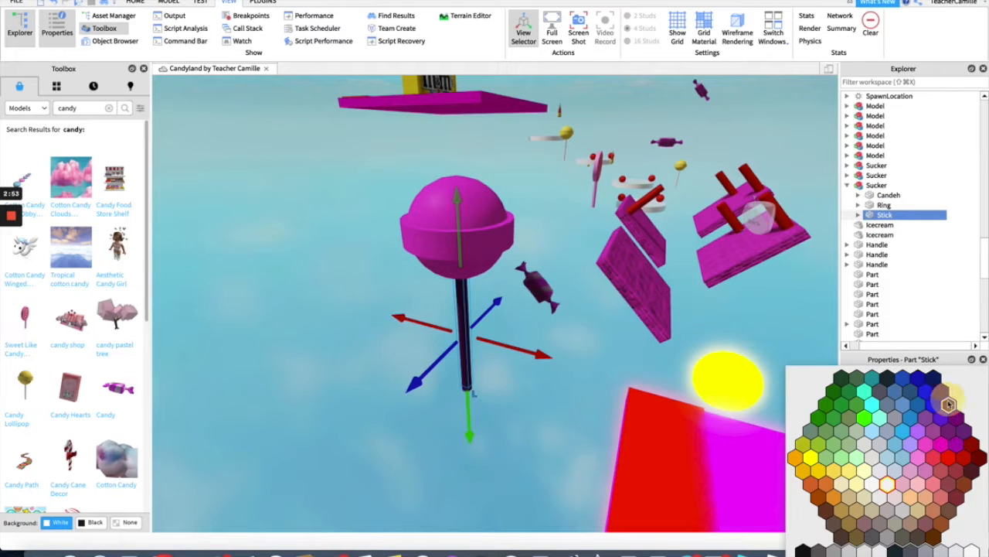
{"action": "left_click", "coordinate": [870, 400]}
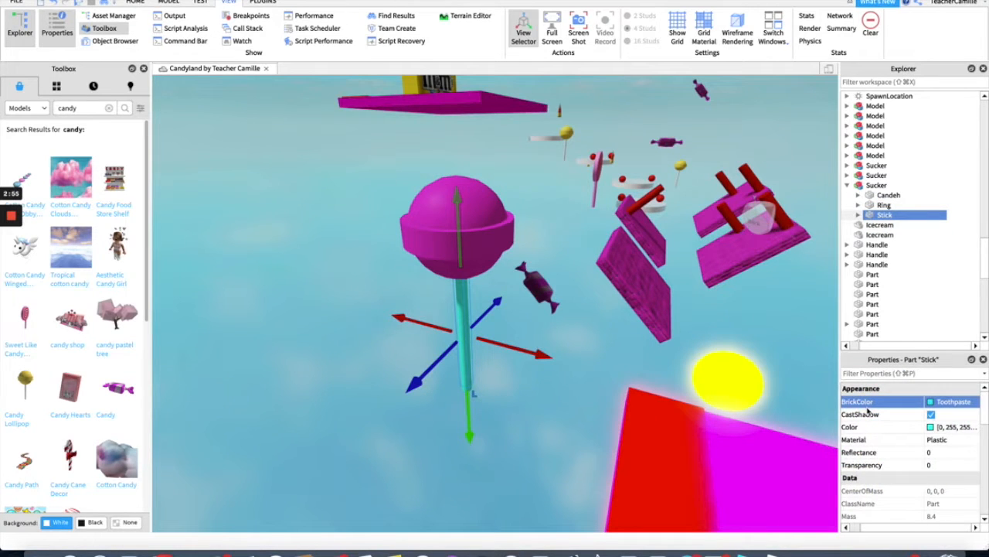
- Scale the whole pink Sucker model down a little and reposition it in the scene
{"action": "left_click", "coordinate": [874, 186]}
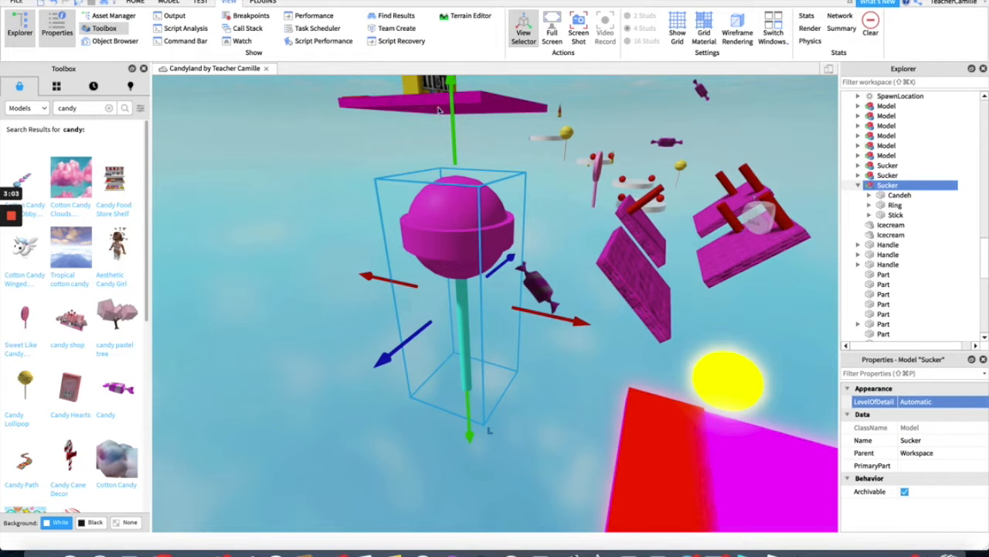
{"action": "left_click", "coordinate": [139, 2]}
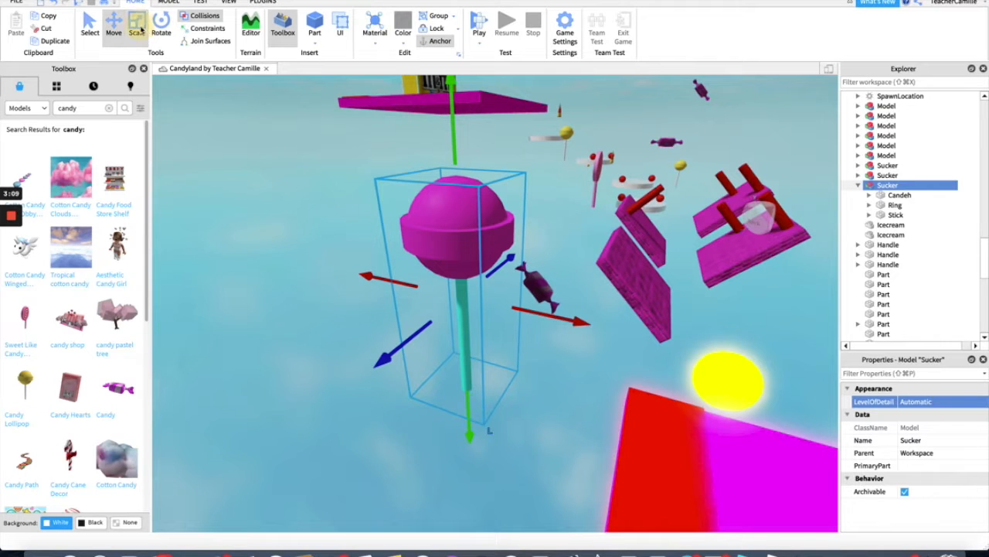
{"action": "left_click", "coordinate": [137, 28]}
{"action": "left_click", "coordinate": [160, 28]}
{"action": "left_click", "coordinate": [138, 27]}
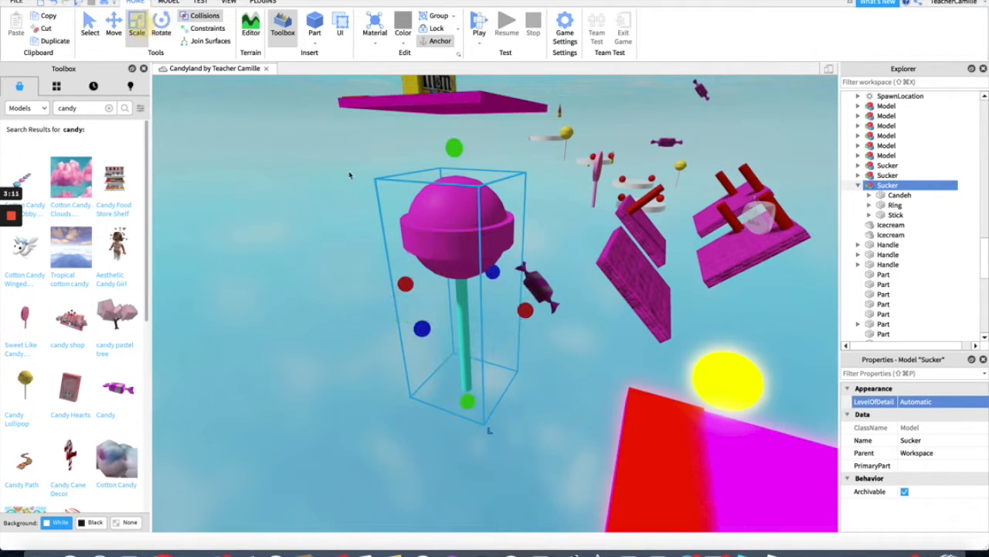
{"action": "left_click_drag", "start_coordinate": [453, 148], "coordinate": [410, 148]}
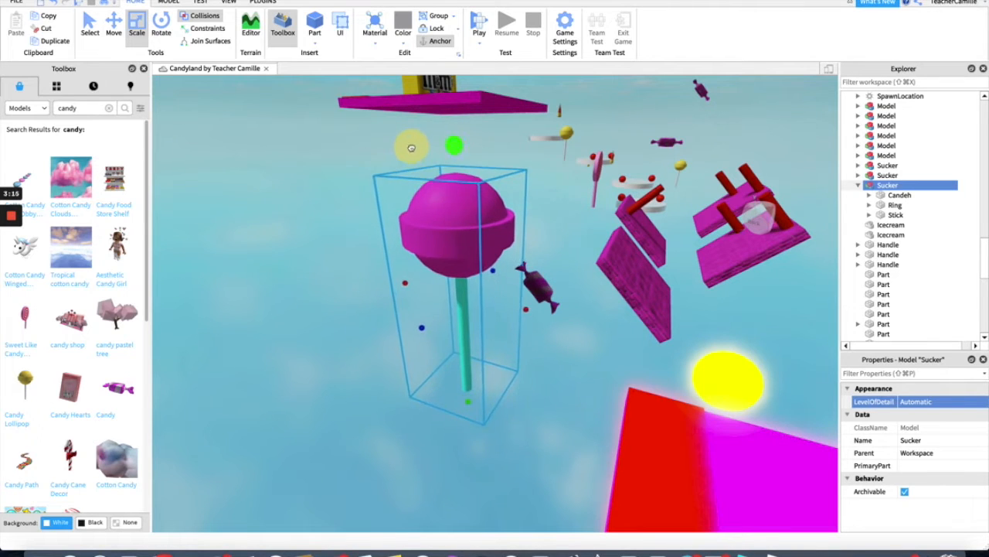
{"action": "mouse_move", "coordinate": [524, 311]}
{"action": "left_mouse_down"}
{"action": "mouse_move", "coordinate": [570, 309]}
{"action": "mouse_move", "coordinate": [497, 342]}
{"action": "mouse_move", "coordinate": [506, 306]}
{"action": "left_mouse_up"}
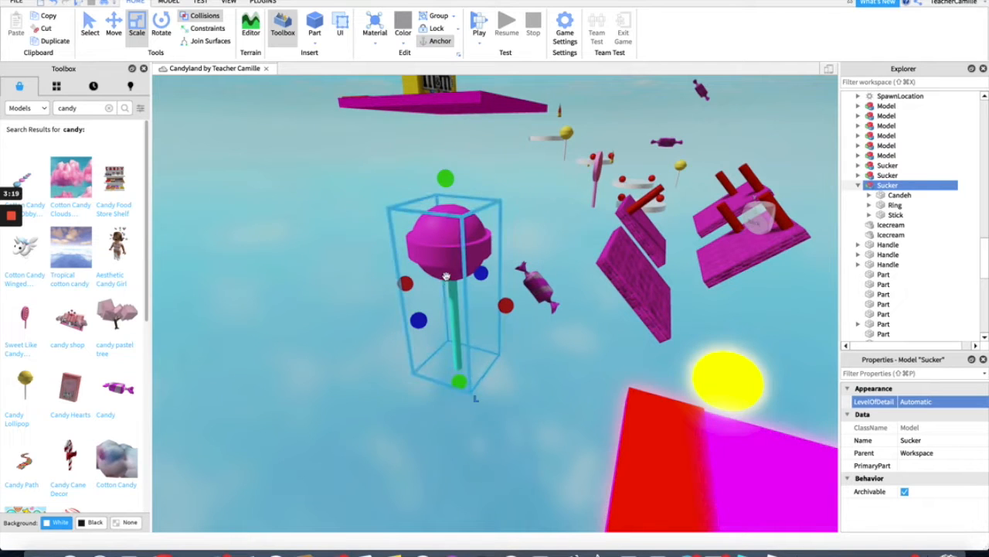
{"action": "left_click", "coordinate": [114, 25]}
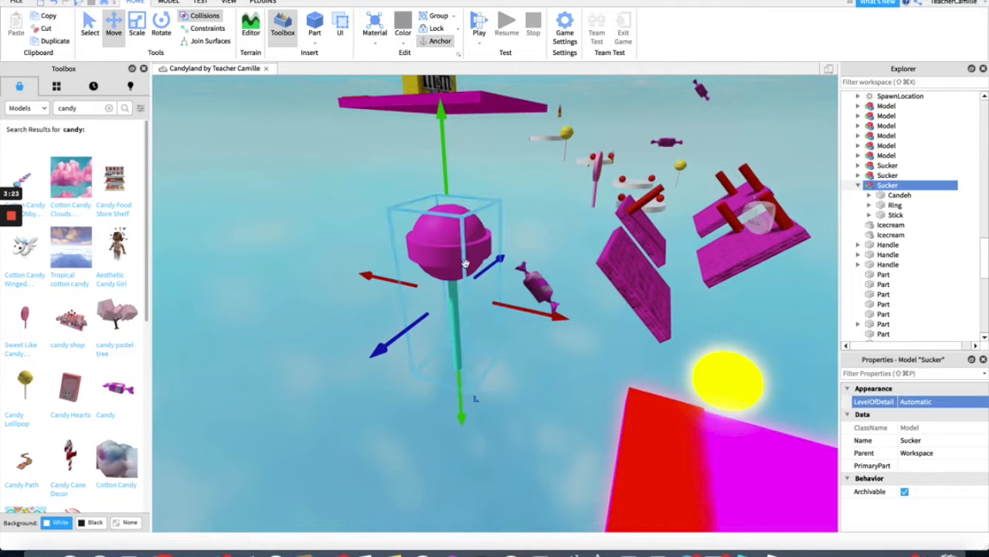
{"action": "left_click_drag", "start_coordinate": [465, 263], "coordinate": [457, 294]}
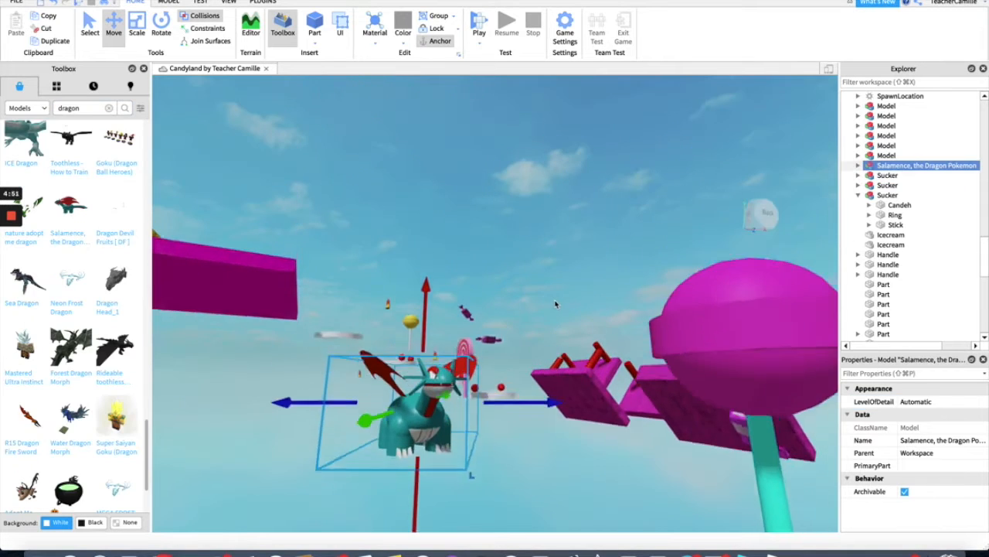
- Raise the Salamence dragon model along its vertical red axis
{"action": "key", "text": "d"}
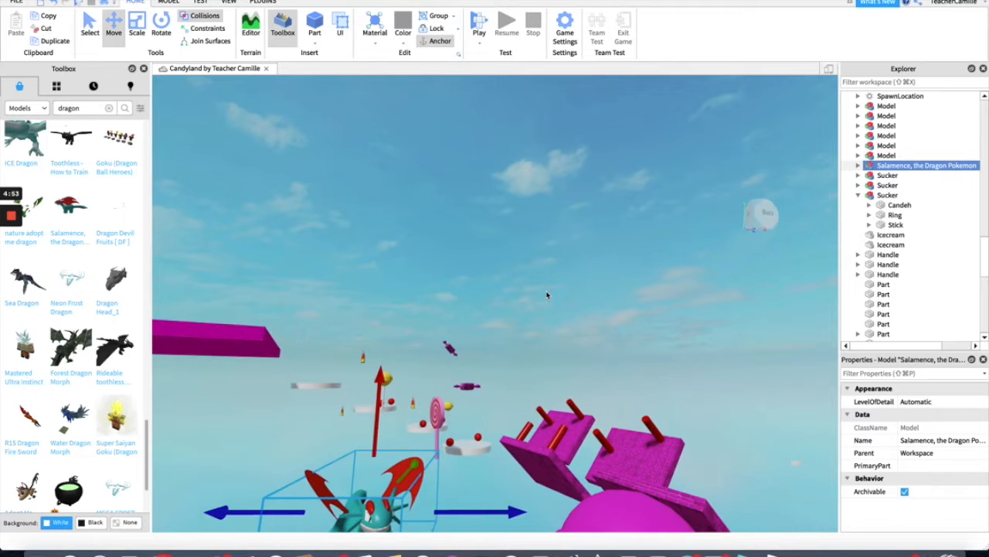
{"action": "left_click_drag", "start_coordinate": [381, 371], "coordinate": [389, 280]}
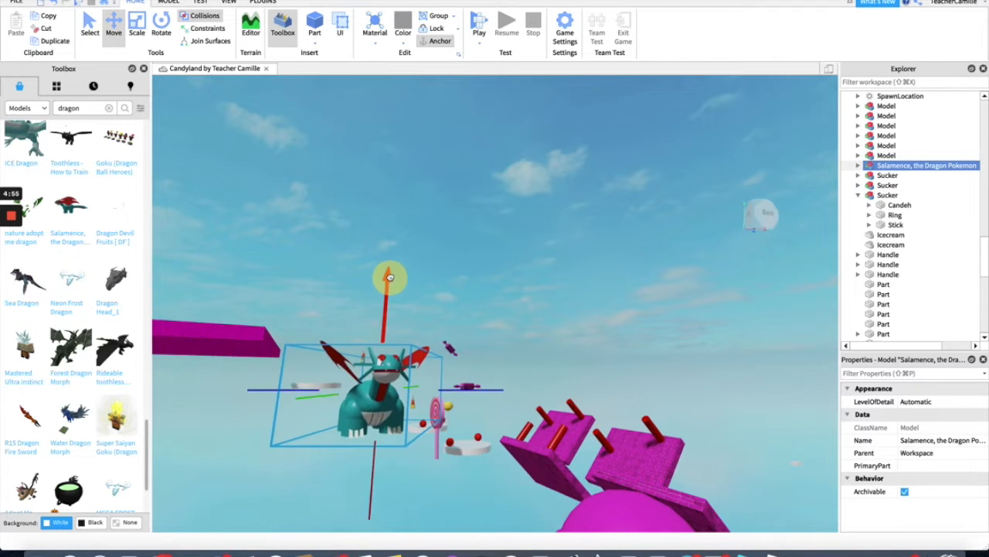
{"action": "right_click_drag", "start_coordinate": [387, 372], "coordinate": [386, 371]}
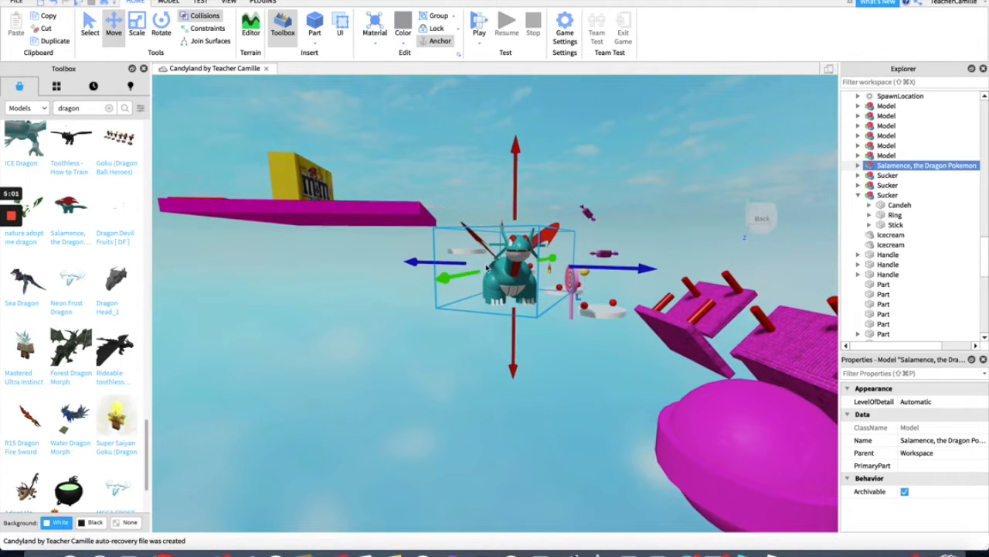
- Raise the Salamence dragon to about the height of the M&M's platform and scale the model down to a small size
{"action": "left_click_drag", "start_coordinate": [516, 155], "coordinate": [530, 19]}
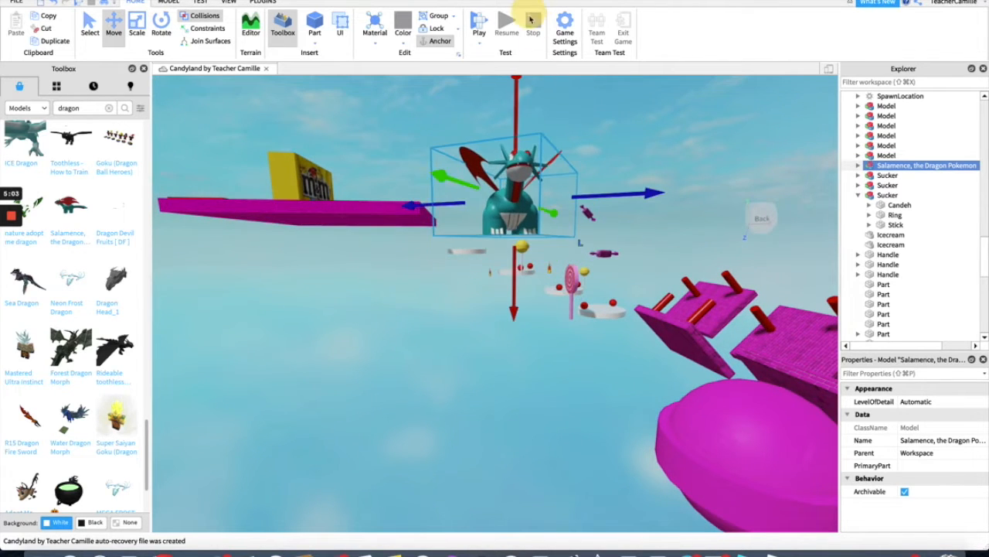
{"action": "key", "text": "d"}
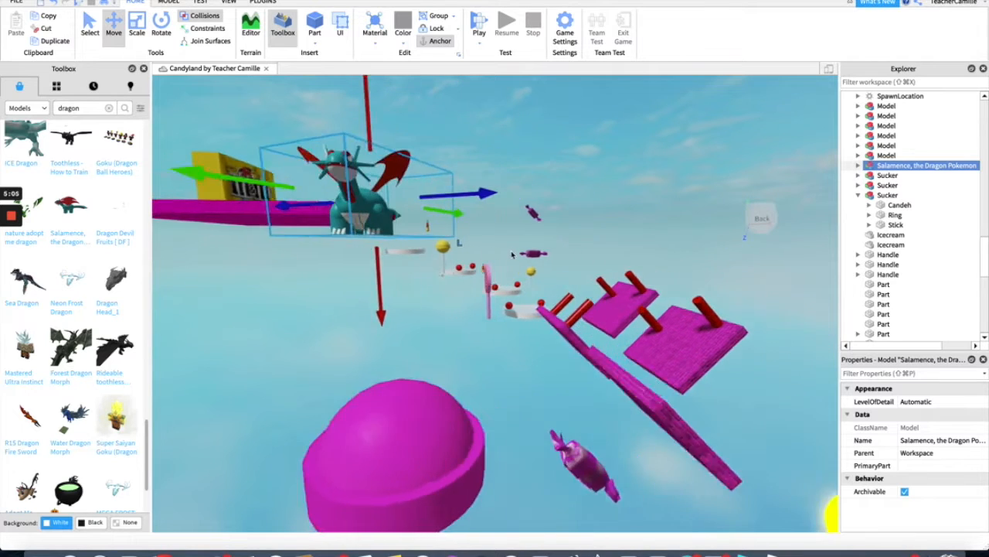
{"action": "key", "text": "d"}
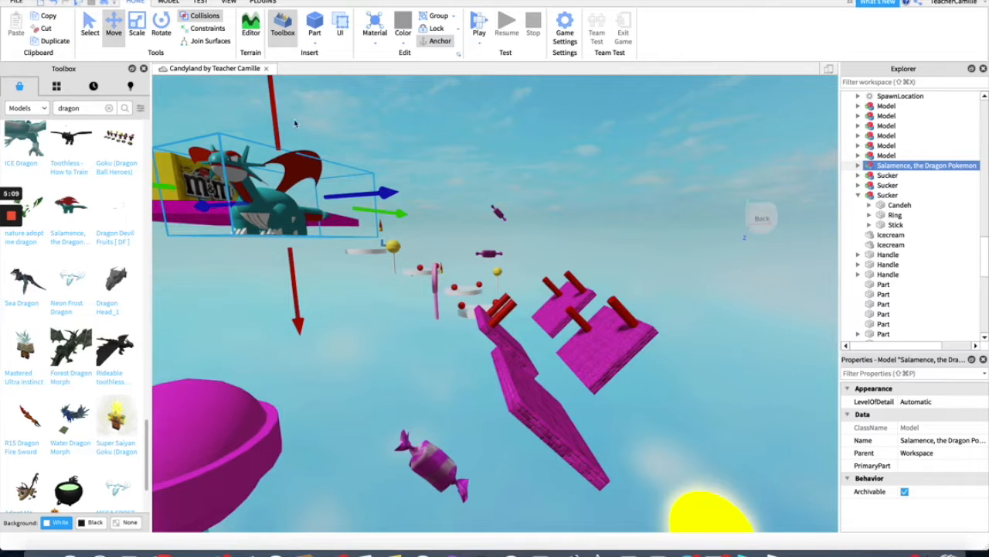
{"action": "key", "text": "a"}
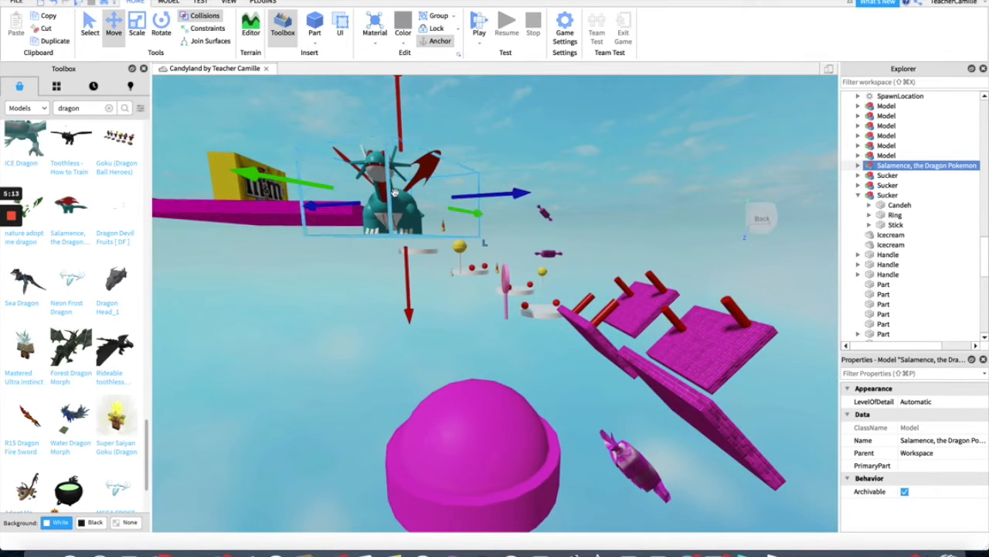
{"action": "left_click", "coordinate": [137, 33]}
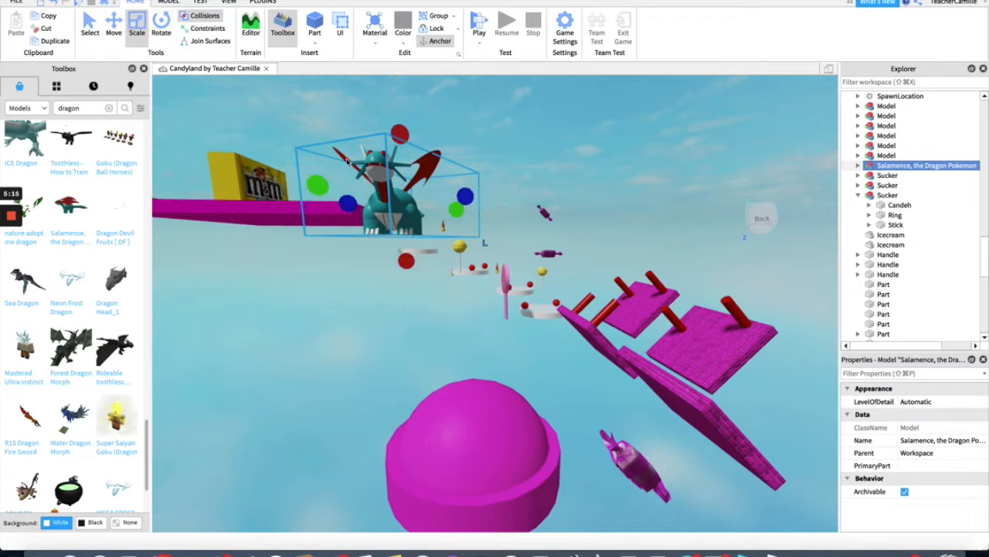
{"action": "left_click_drag", "start_coordinate": [399, 136], "coordinate": [402, 181]}
- Move the shrunken dragon higher and across toward the pink platform that holds the M&M's box
{"action": "left_click", "coordinate": [114, 28]}
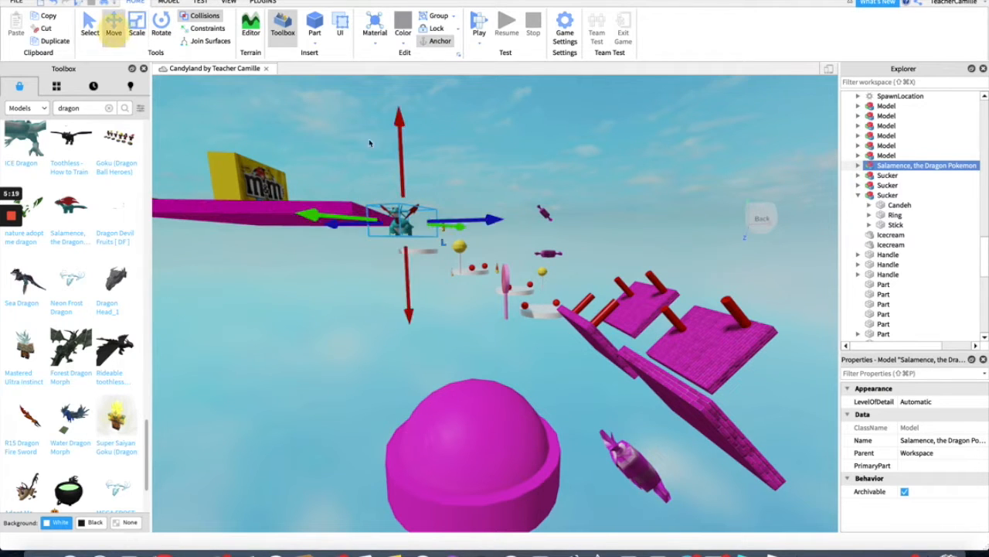
{"action": "left_click", "coordinate": [409, 177]}
{"action": "left_click", "coordinate": [401, 207]}
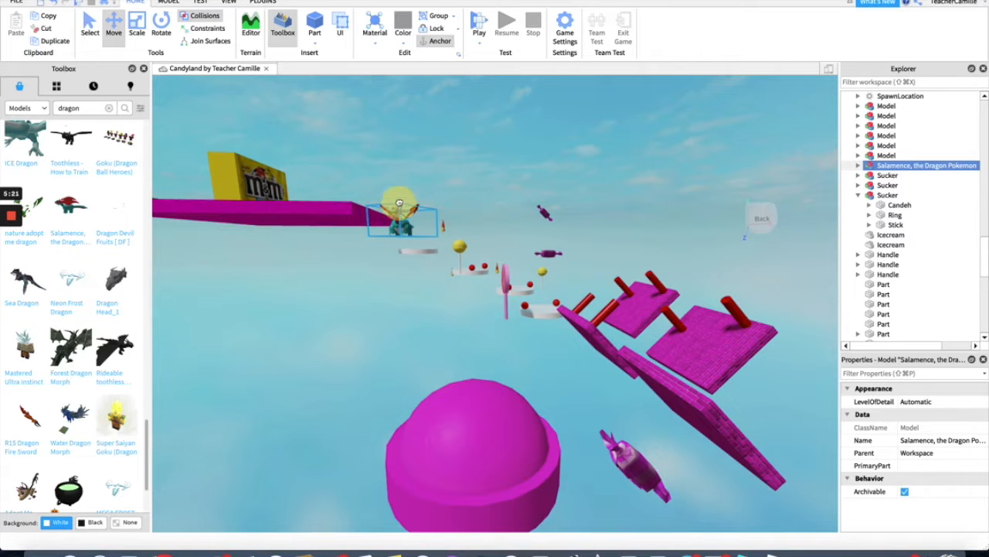
{"action": "left_click_drag", "start_coordinate": [403, 155], "coordinate": [408, 119]}
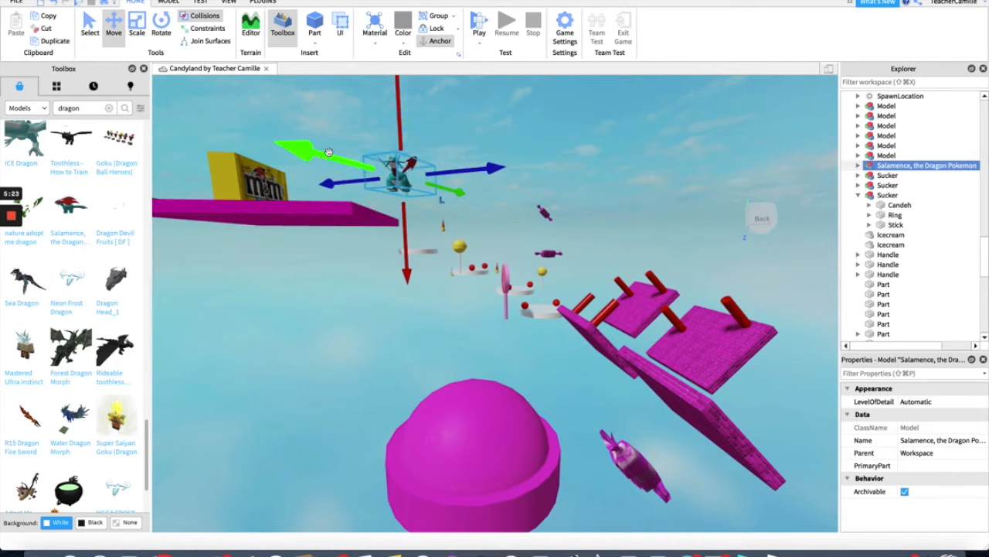
{"action": "left_click_drag", "start_coordinate": [343, 182], "coordinate": [276, 187]}
{"action": "right_click_drag", "start_coordinate": [433, 154], "coordinate": [431, 154]}
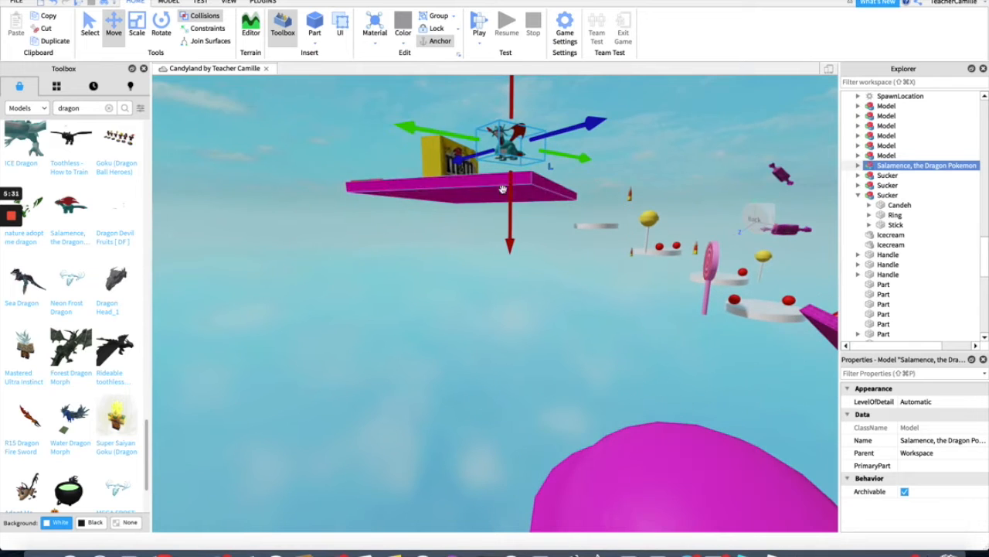
{"action": "scroll", "coordinate": [575, 210], "scroll_direction": "down", "scroll_amount": 4}
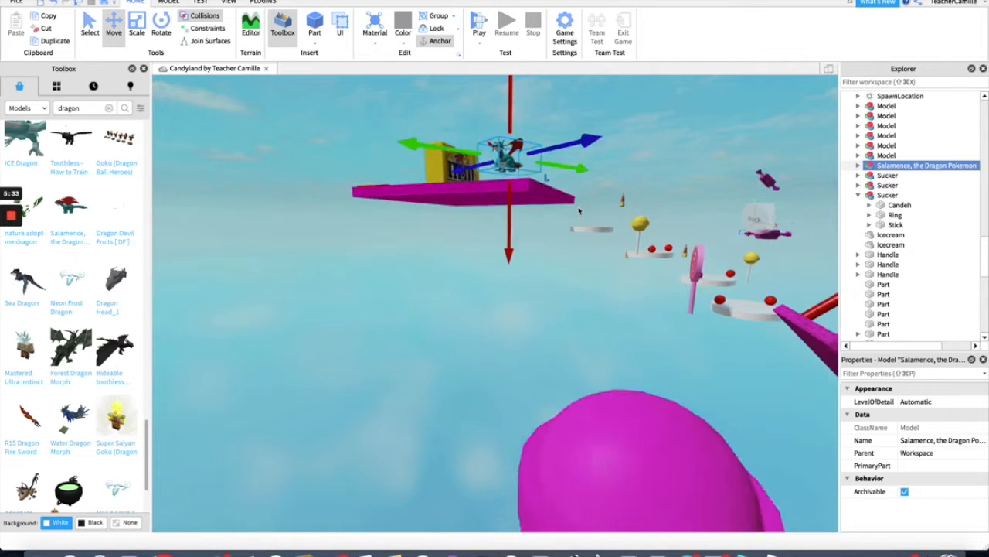
{"action": "scroll", "coordinate": [575, 211], "scroll_direction": "up", "scroll_amount": 5}
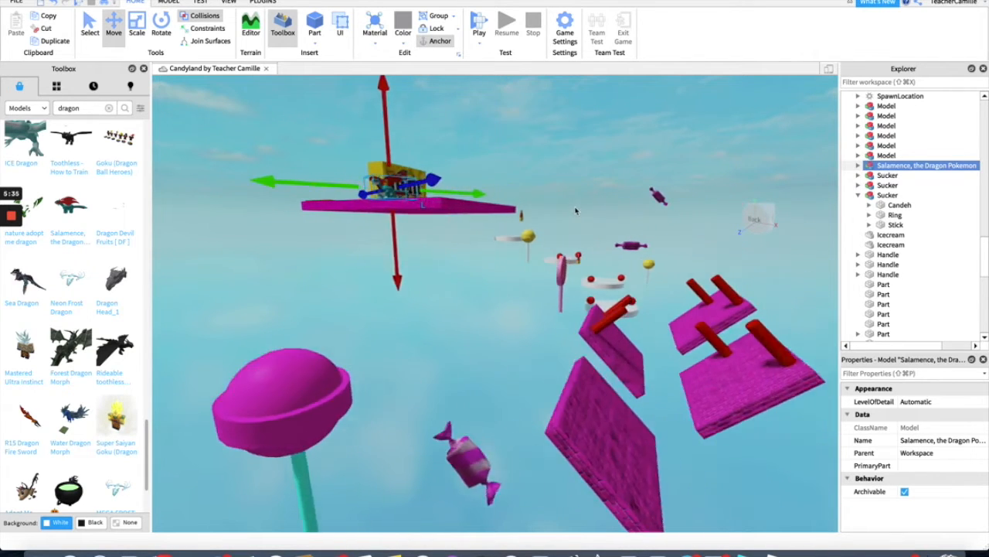
{"action": "left_click_drag", "start_coordinate": [357, 173], "coordinate": [464, 173]}
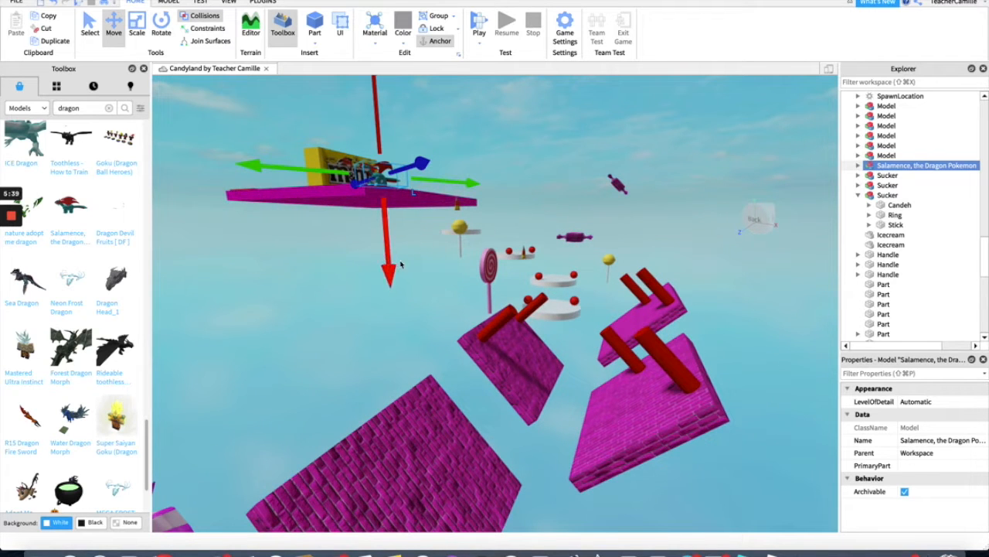
- Set the dragon on the pink platform in front of the M&M's box and undo the accidental move of the platform
{"action": "right_click_drag", "start_coordinate": [461, 244], "coordinate": [462, 252]}
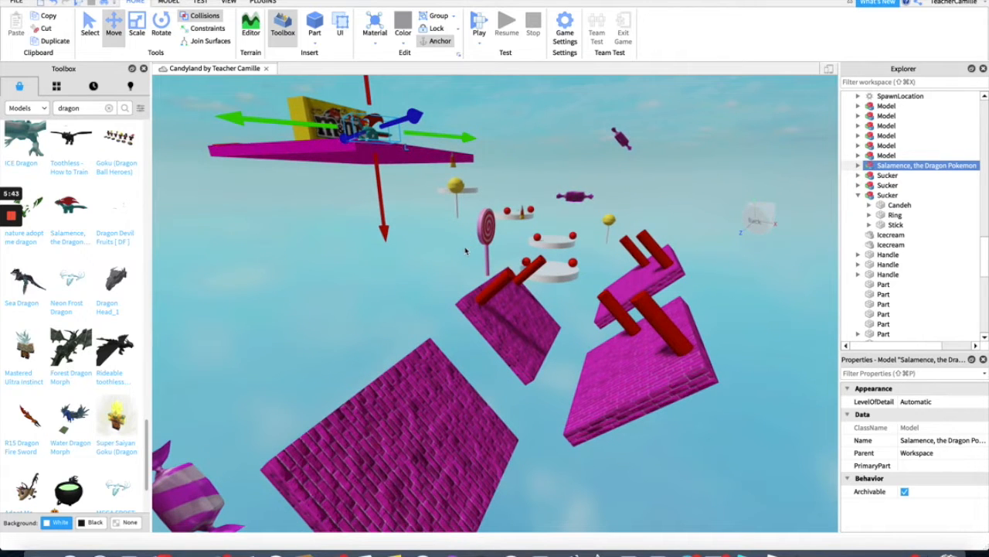
{"action": "key", "text": "e"}
{"action": "key", "text": "e"}
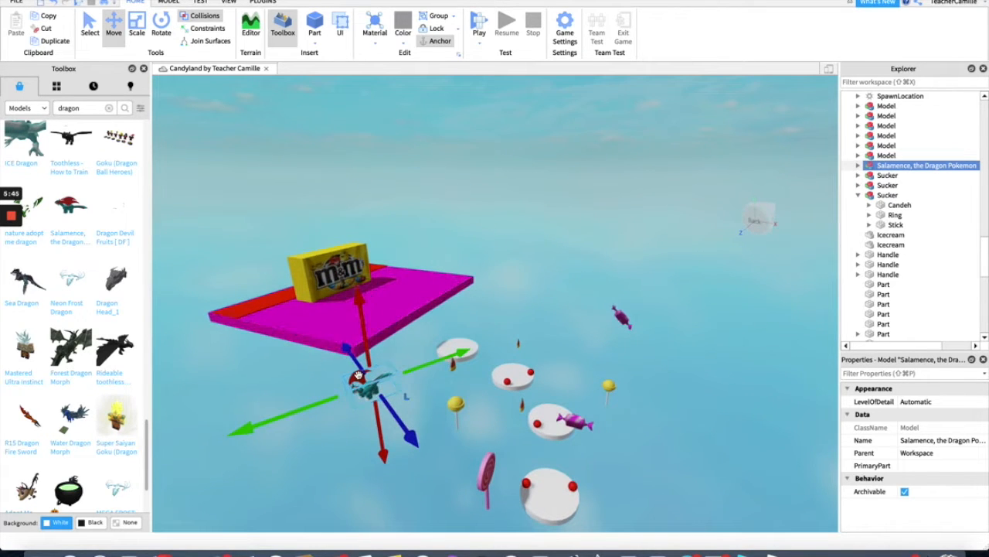
{"action": "left_click_drag", "start_coordinate": [358, 375], "coordinate": [338, 305]}
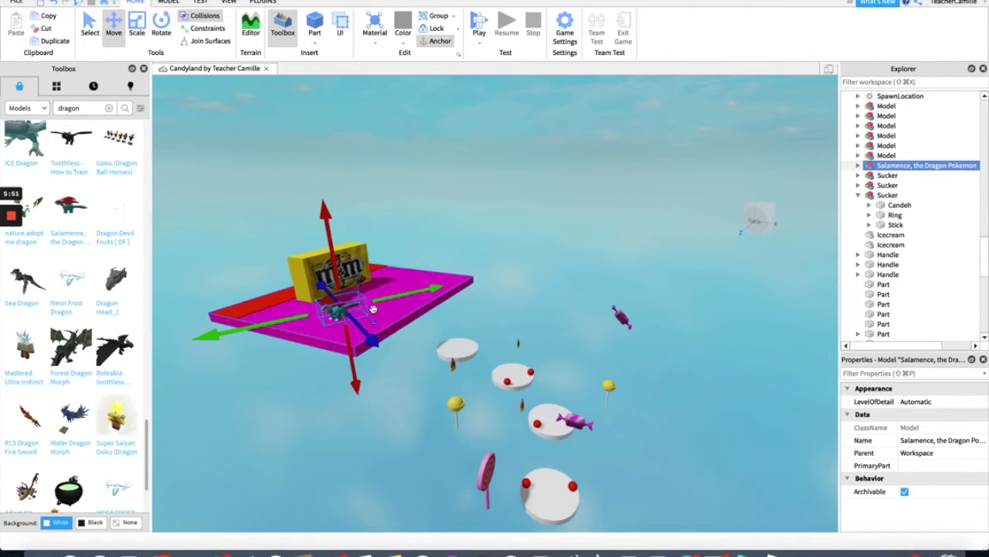
{"action": "key", "text": "w"}
{"action": "key", "text": "d"}
{"action": "key", "text": "a"}
{"action": "mouse_move", "coordinate": [288, 301]}
{"action": "left_mouse_down"}
{"action": "mouse_move", "coordinate": [250, 302]}
{"action": "mouse_move", "coordinate": [287, 299]}
{"action": "mouse_move", "coordinate": [294, 320]}
{"action": "mouse_move", "coordinate": [285, 311]}
{"action": "mouse_move", "coordinate": [304, 309]}
{"action": "left_mouse_up"}
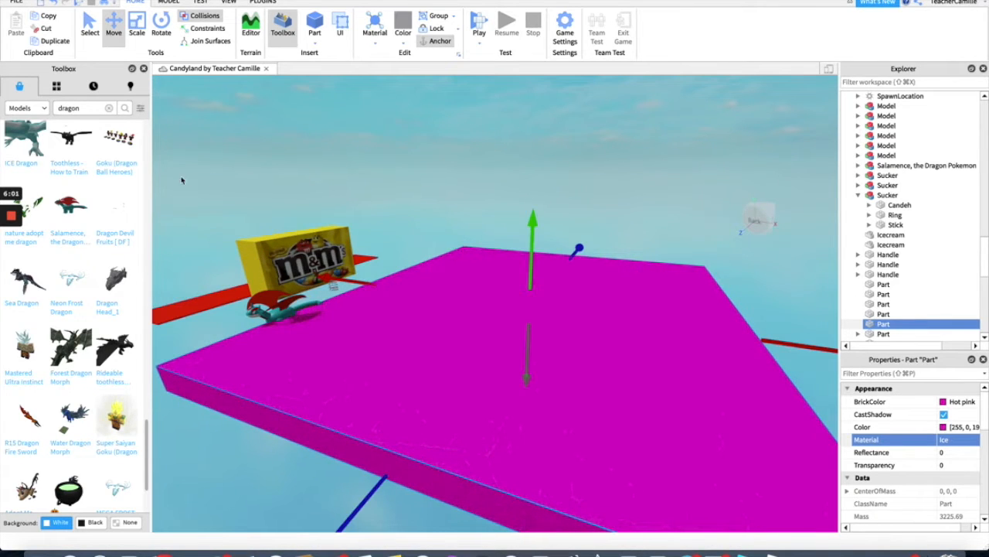
{"action": "left_click", "coordinate": [56, 4]}
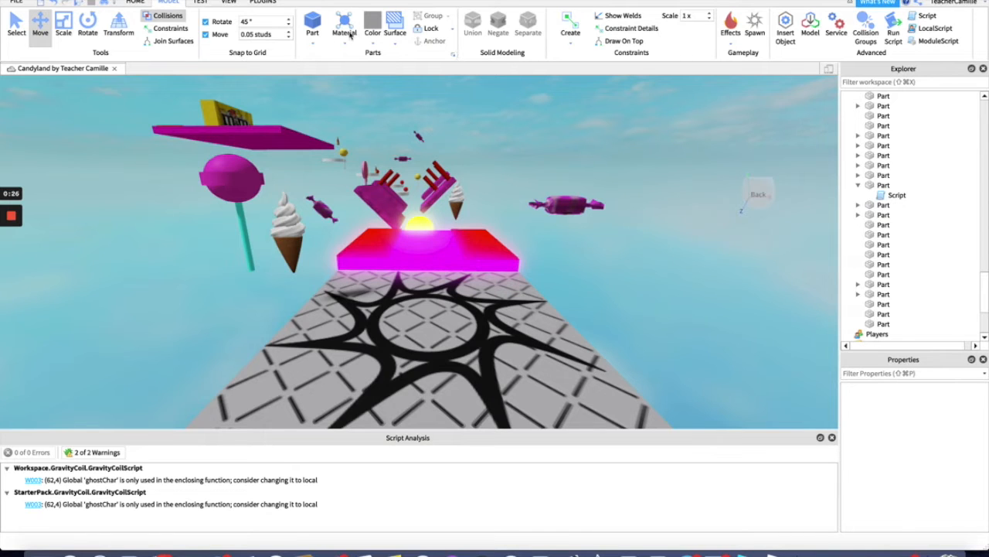
- Insert a block part and move it off the spawn platform into the open space on its right side
{"action": "left_click", "coordinate": [313, 44]}
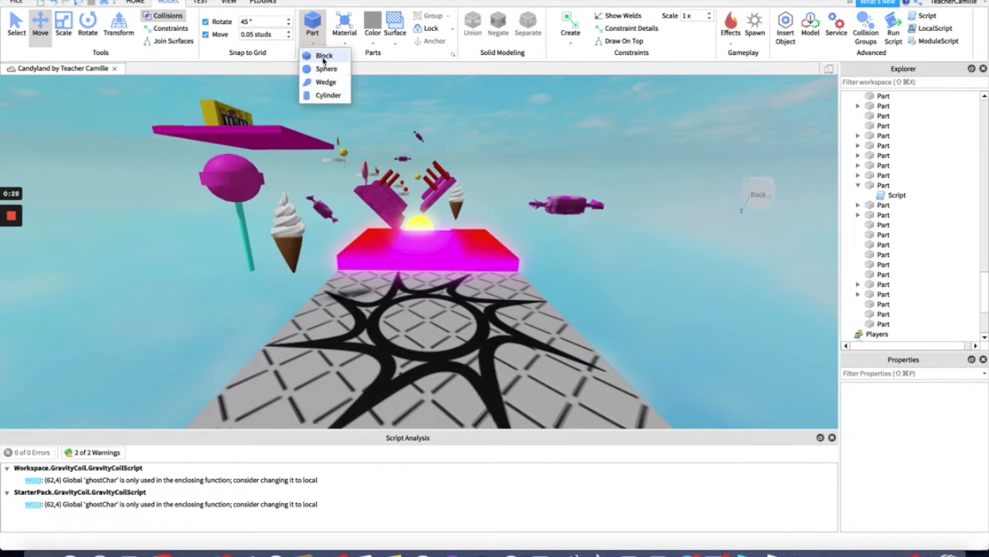
{"action": "left_click", "coordinate": [323, 55]}
{"action": "left_click_drag", "start_coordinate": [420, 249], "coordinate": [392, 358]}
{"action": "left_click_drag", "start_coordinate": [509, 313], "coordinate": [804, 309]}
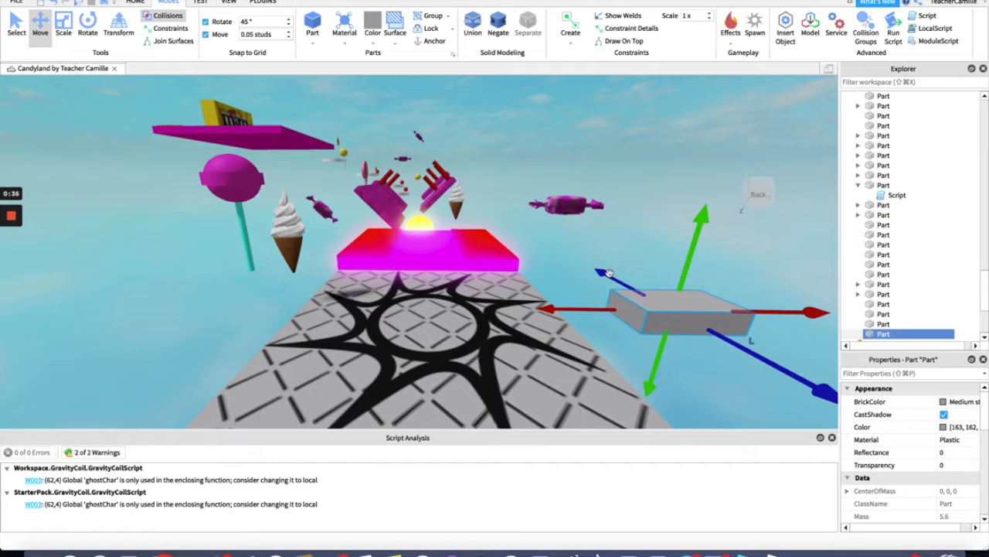
{"action": "mouse_move", "coordinate": [811, 312]}
{"action": "left_mouse_down"}
{"action": "mouse_move", "coordinate": [844, 311]}
{"action": "mouse_move", "coordinate": [821, 312]}
{"action": "left_mouse_up"}
{"action": "right_click_drag", "start_coordinate": [661, 193], "coordinate": [660, 190]}
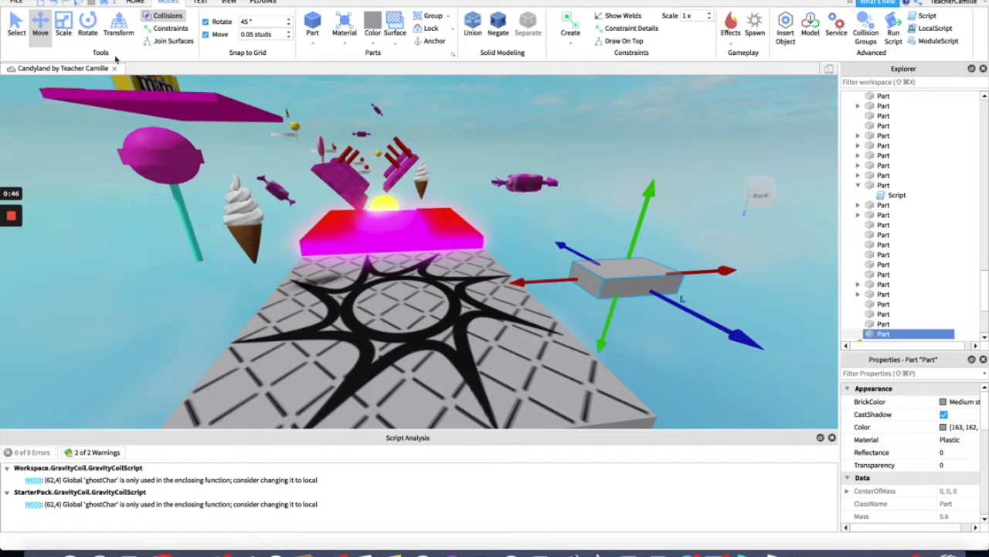
- Scale the new block into a longer, slightly thicker slab
{"action": "left_click", "coordinate": [72, 29]}
{"action": "left_click_drag", "start_coordinate": [668, 303], "coordinate": [764, 458]}
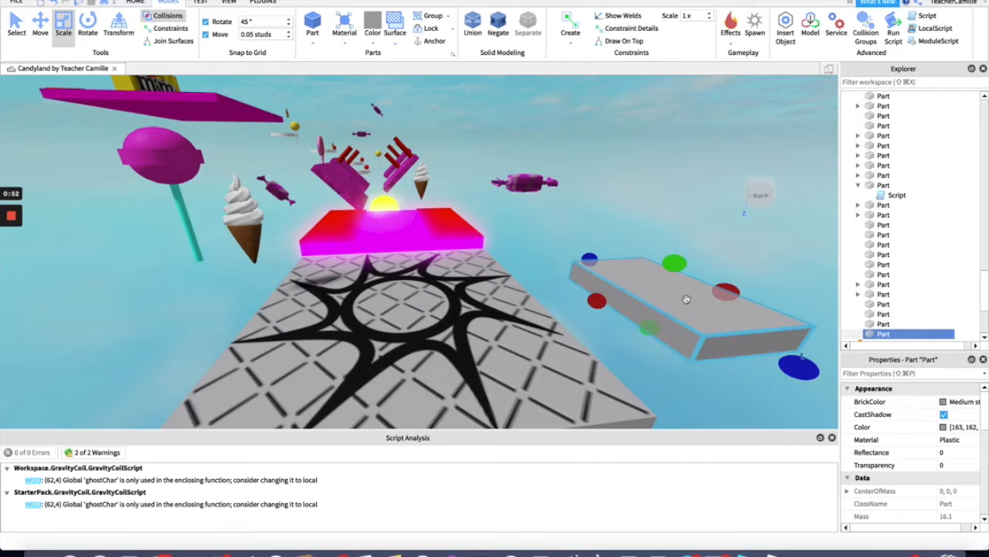
{"action": "left_click", "coordinate": [42, 31]}
{"action": "left_click", "coordinate": [63, 29]}
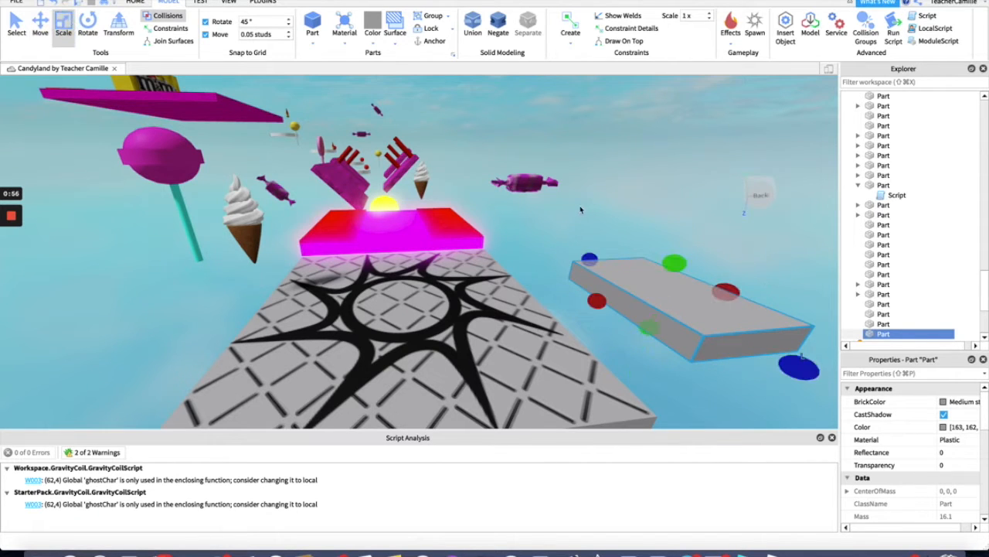
{"action": "mouse_move", "coordinate": [690, 264]}
{"action": "left_mouse_down"}
{"action": "mouse_move", "coordinate": [674, 256]}
{"action": "mouse_move", "coordinate": [685, 254]}
{"action": "left_mouse_up"}
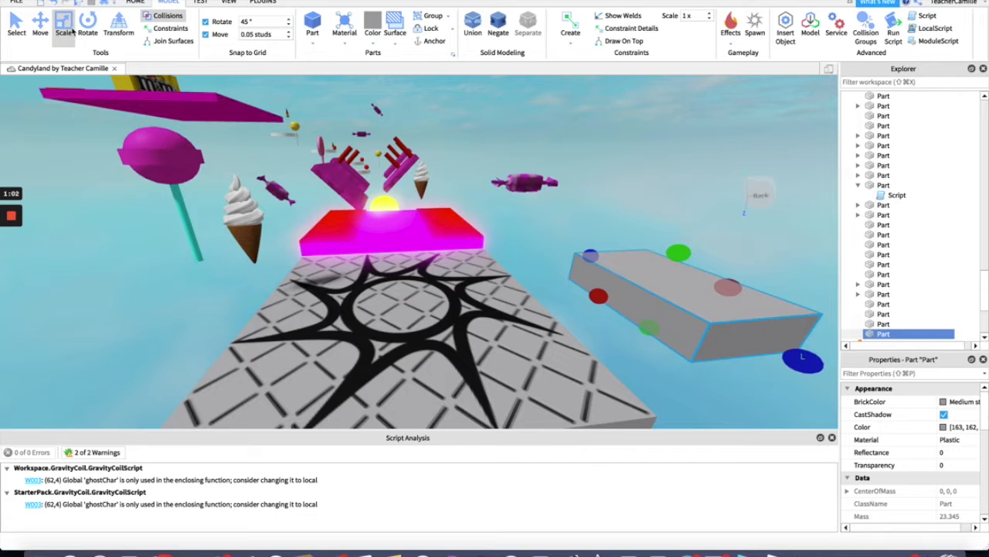
- Raise the slab beside the spawn platform and set its BrickColor to New Yeller
{"action": "left_click", "coordinate": [40, 30]}
{"action": "left_click", "coordinate": [685, 287]}
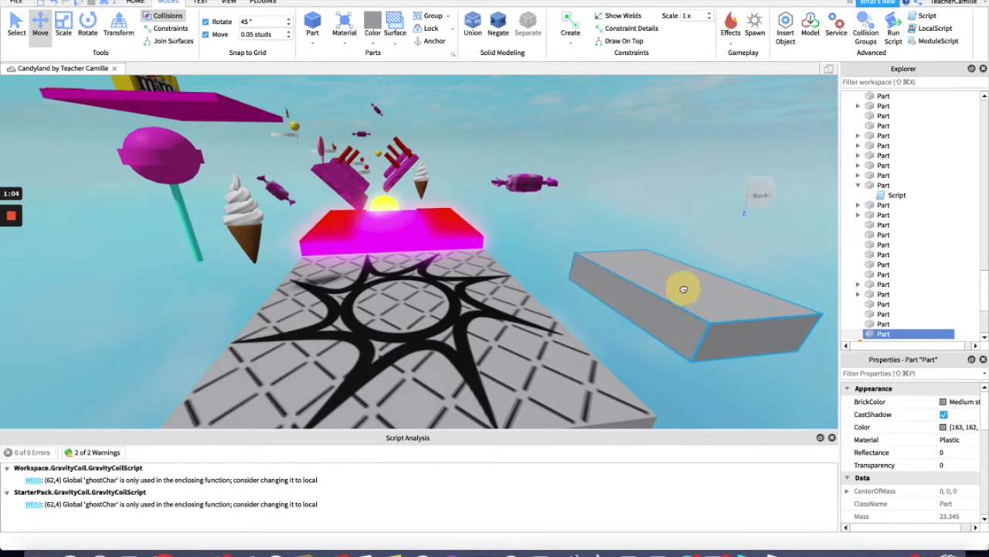
{"action": "left_click_drag", "start_coordinate": [682, 246], "coordinate": [689, 185]}
{"action": "left_click_drag", "start_coordinate": [674, 224], "coordinate": [592, 269]}
{"action": "left_click_drag", "start_coordinate": [651, 317], "coordinate": [648, 333]}
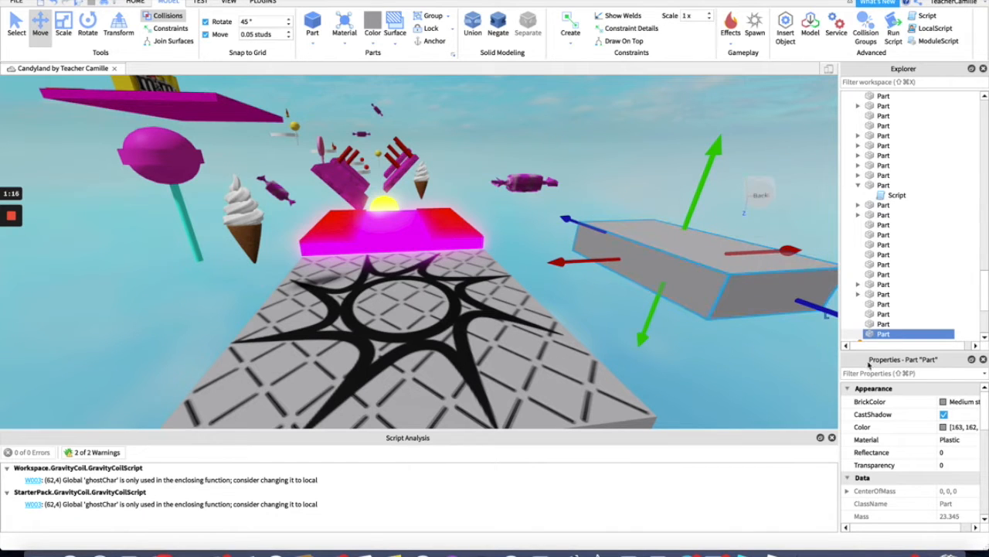
{"action": "left_click", "coordinate": [949, 405]}
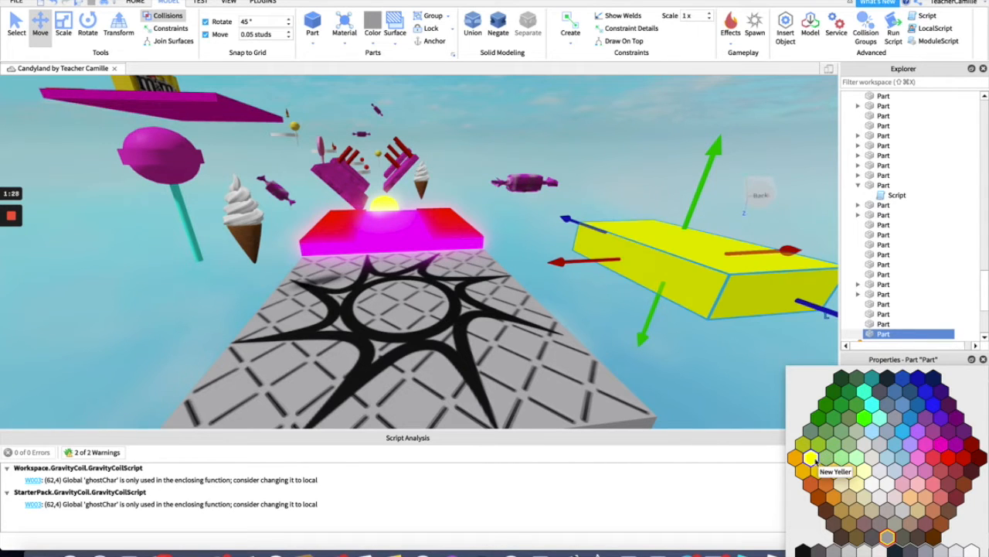
{"action": "left_click", "coordinate": [814, 459]}
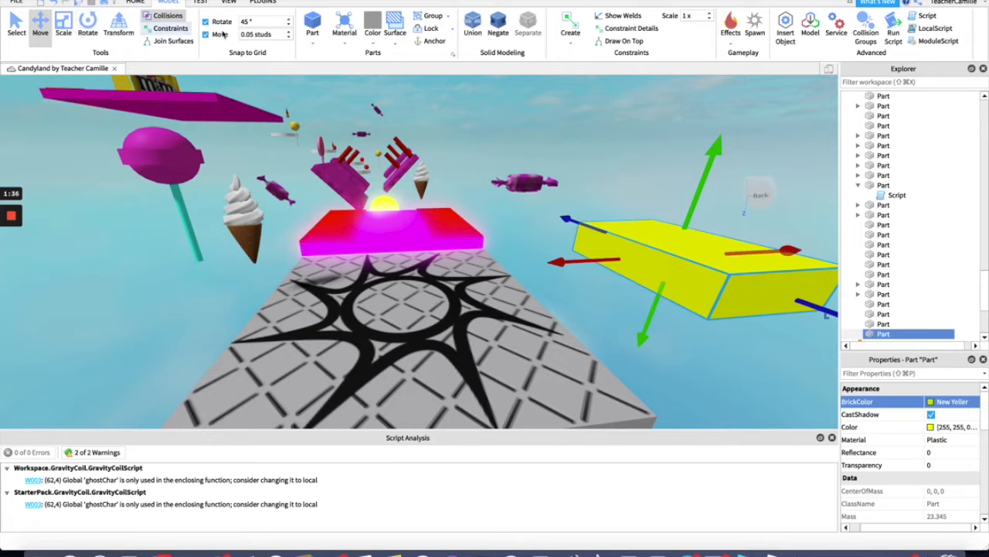
- Insert a second block part and place it on top of the yellow slab
{"action": "left_click", "coordinate": [315, 45]}
{"action": "left_click", "coordinate": [324, 53]}
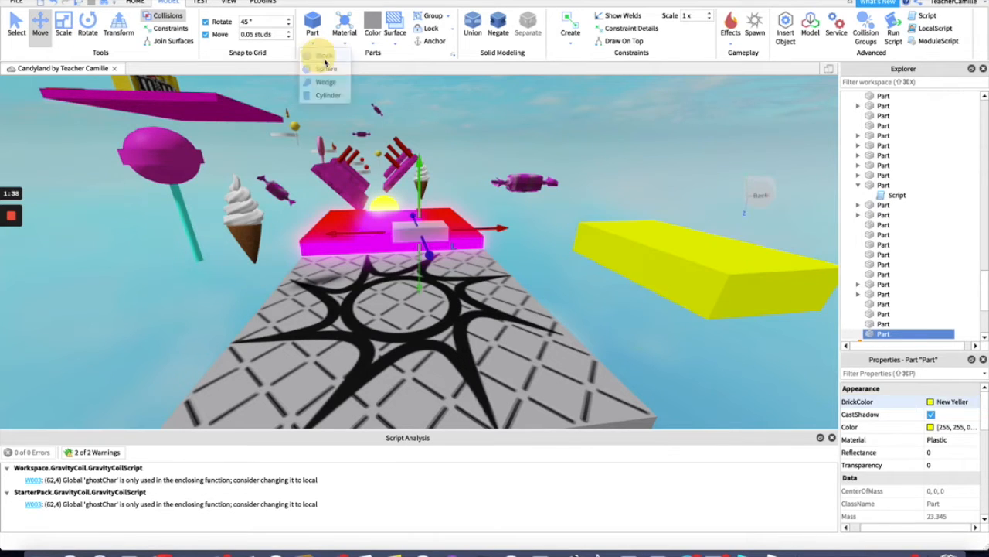
{"action": "left_click_drag", "start_coordinate": [428, 214], "coordinate": [531, 294]}
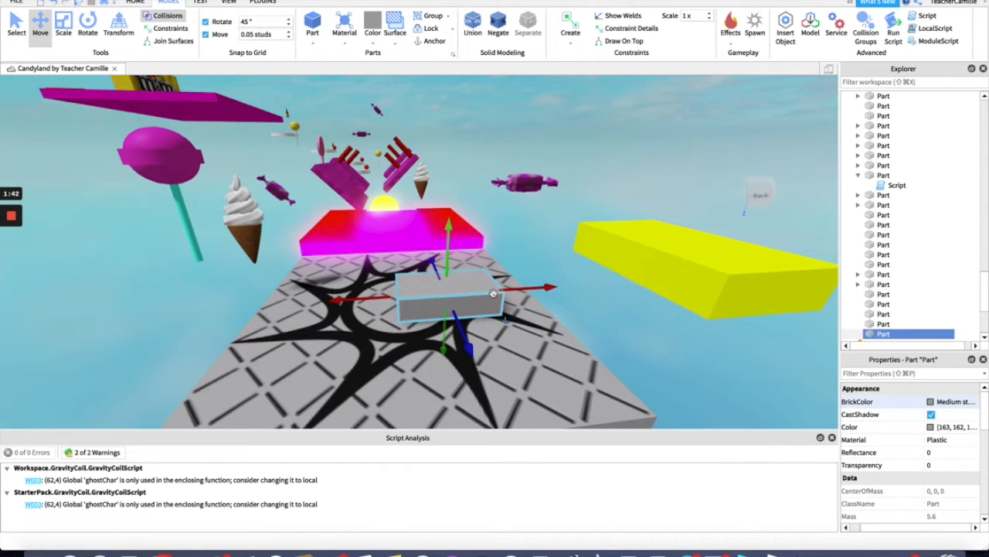
{"action": "left_click", "coordinate": [454, 243]}
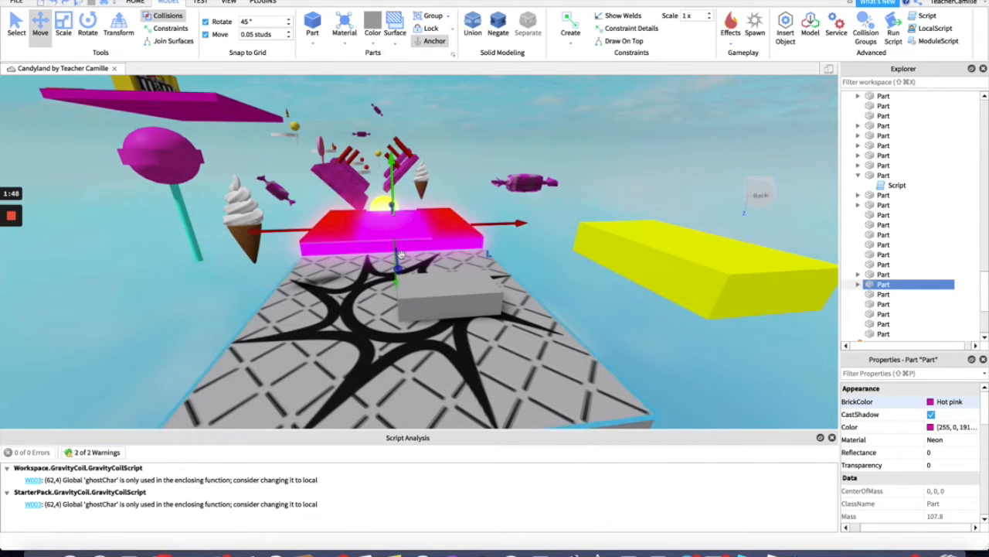
{"action": "left_click", "coordinate": [446, 307]}
{"action": "left_click", "coordinate": [508, 299]}
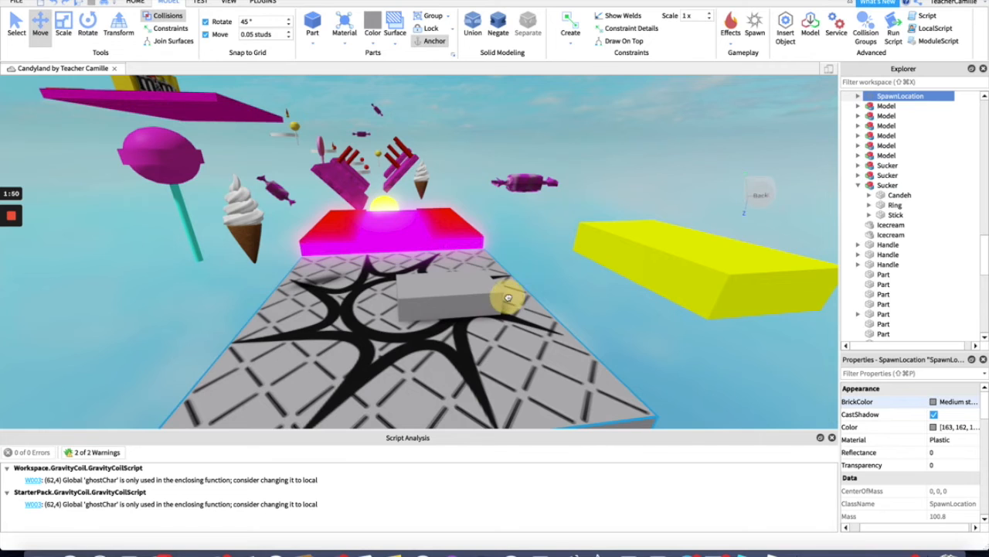
{"action": "left_click", "coordinate": [463, 294]}
{"action": "left_click", "coordinate": [479, 294]}
{"action": "left_click_drag", "start_coordinate": [480, 294], "coordinate": [740, 245]}
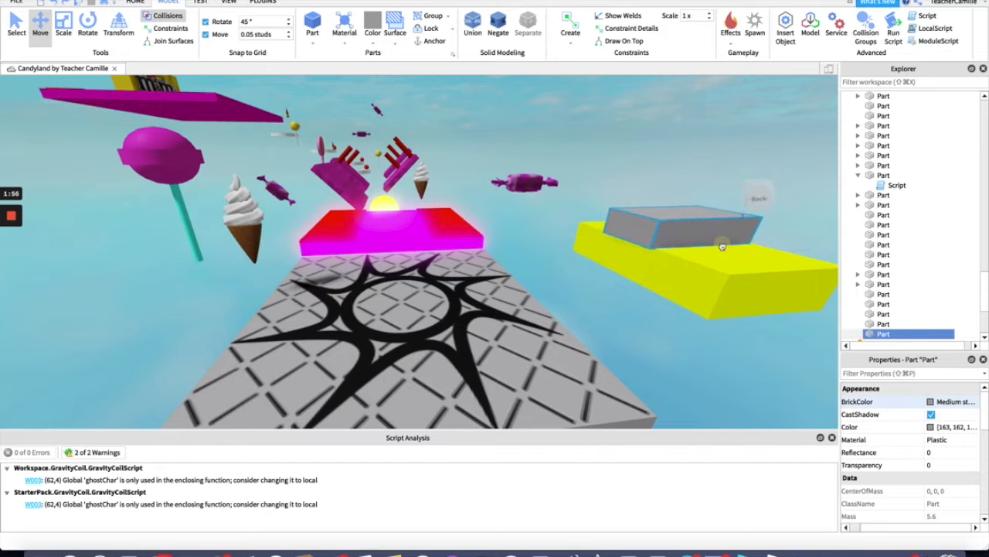
{"action": "left_click_drag", "start_coordinate": [713, 249], "coordinate": [579, 197]}
{"action": "left_click_drag", "start_coordinate": [680, 249], "coordinate": [769, 289]}
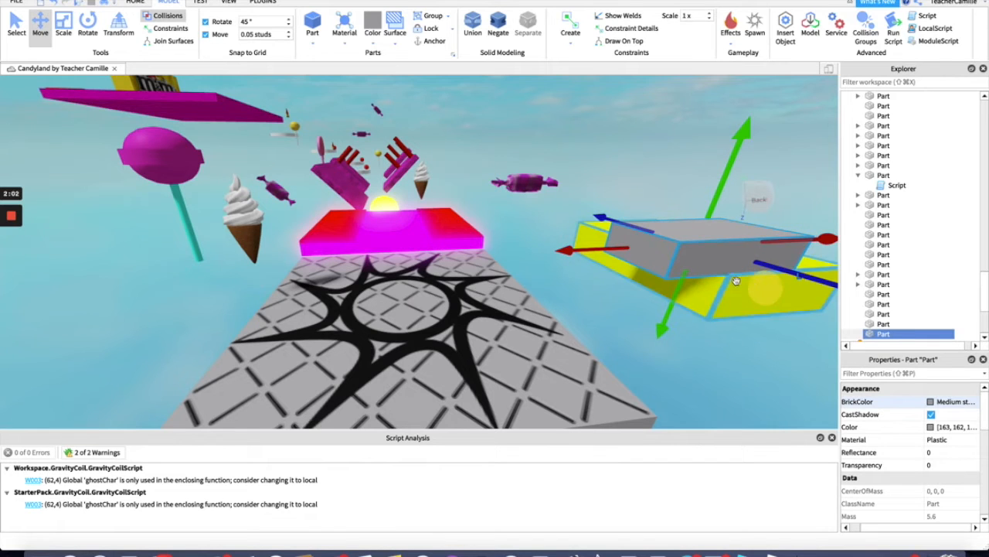
- Scale the grey block on the yellow slab into a longer, narrower bar
{"action": "left_click", "coordinate": [63, 26]}
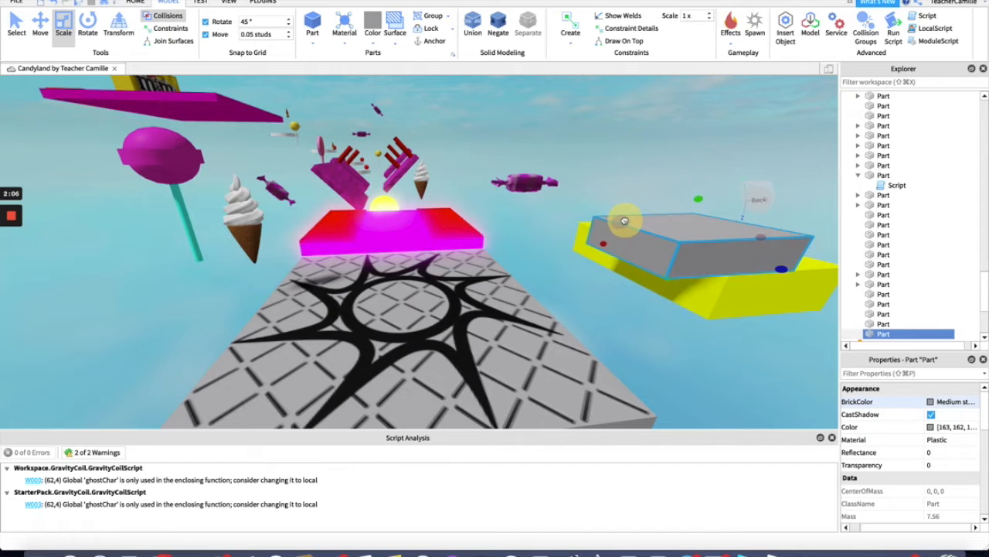
{"action": "left_click_drag", "start_coordinate": [607, 206], "coordinate": [650, 233]}
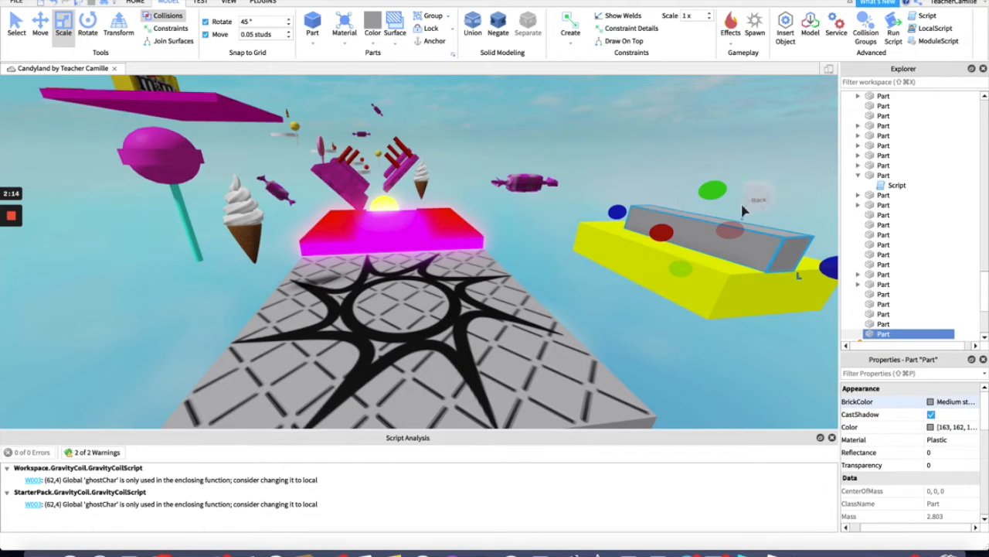
- Move the grey bar across the yellow slab toward the long edge facing away from the spawn platform
{"action": "left_click", "coordinate": [47, 31]}
{"action": "left_click_drag", "start_coordinate": [743, 235], "coordinate": [780, 231]}
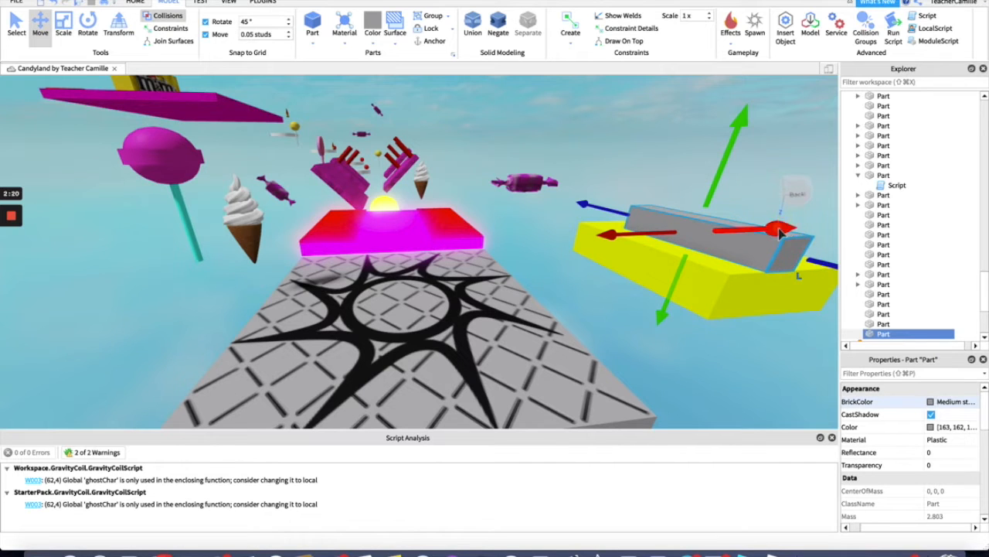
{"action": "left_click_drag", "start_coordinate": [611, 234], "coordinate": [646, 229]}
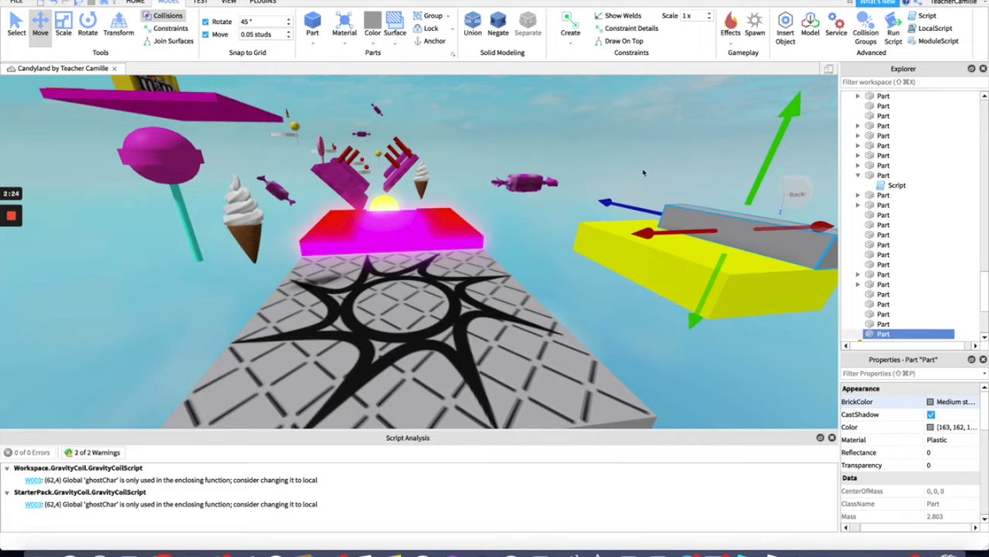
- Shift the grey bar lengthwise so one end lines up with the short edge of the yellow slab
{"action": "right_click_drag", "start_coordinate": [685, 147], "coordinate": [684, 147]}
{"action": "key", "text": "a"}
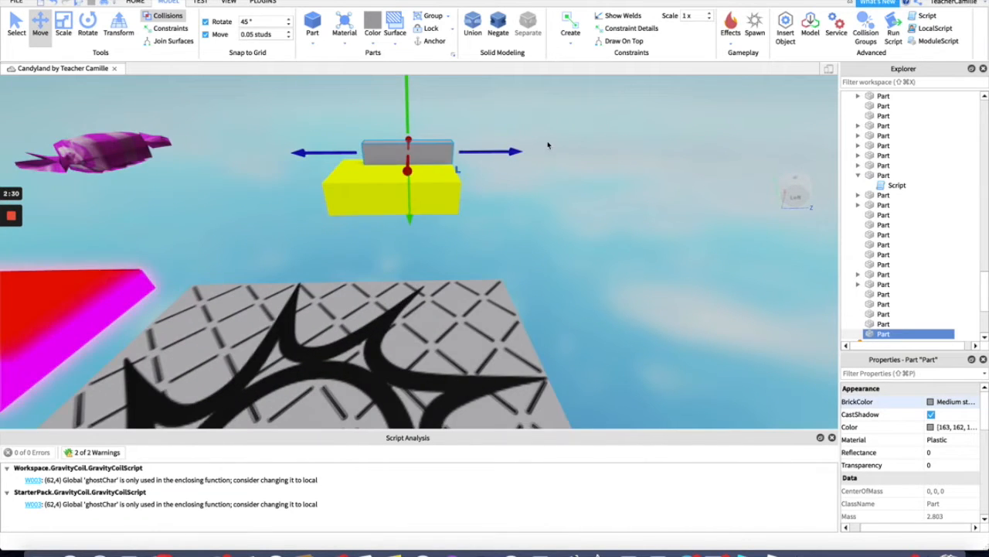
{"action": "key", "text": "d"}
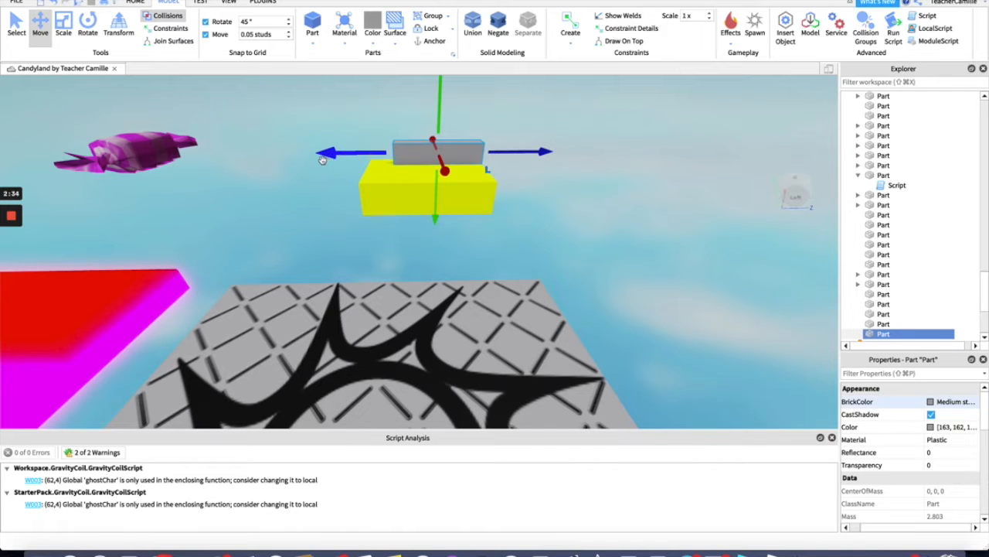
{"action": "left_click_drag", "start_coordinate": [321, 155], "coordinate": [307, 157]}
{"action": "left_click", "coordinate": [452, 154]}
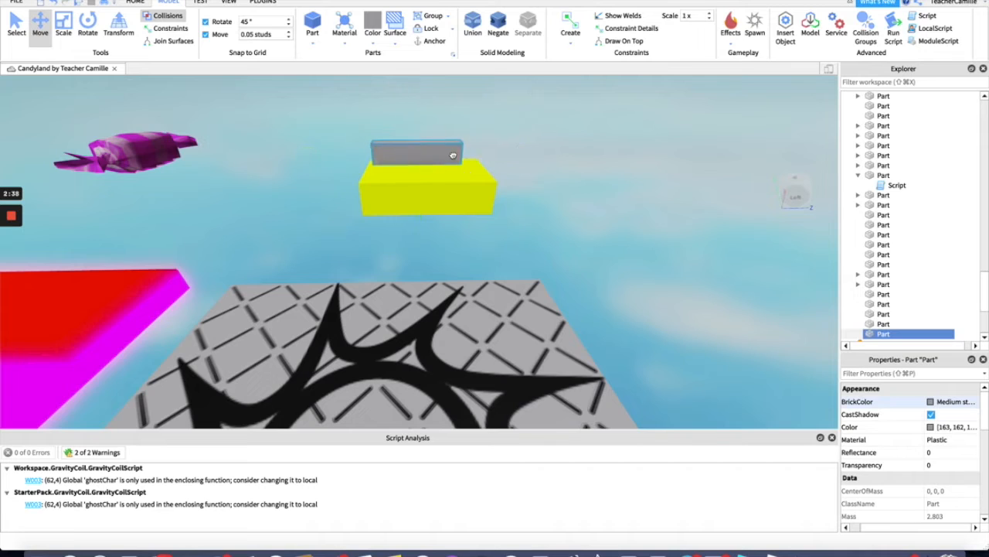
{"action": "mouse_move", "coordinate": [519, 159]}
{"action": "left_mouse_down"}
{"action": "mouse_move", "coordinate": [530, 157]}
{"action": "mouse_move", "coordinate": [518, 152]}
{"action": "left_mouse_up"}
- Lengthen the grey bar to span the yellow slab and adjust its lengthwise position to match the slab's ends
{"action": "left_click", "coordinate": [66, 20]}
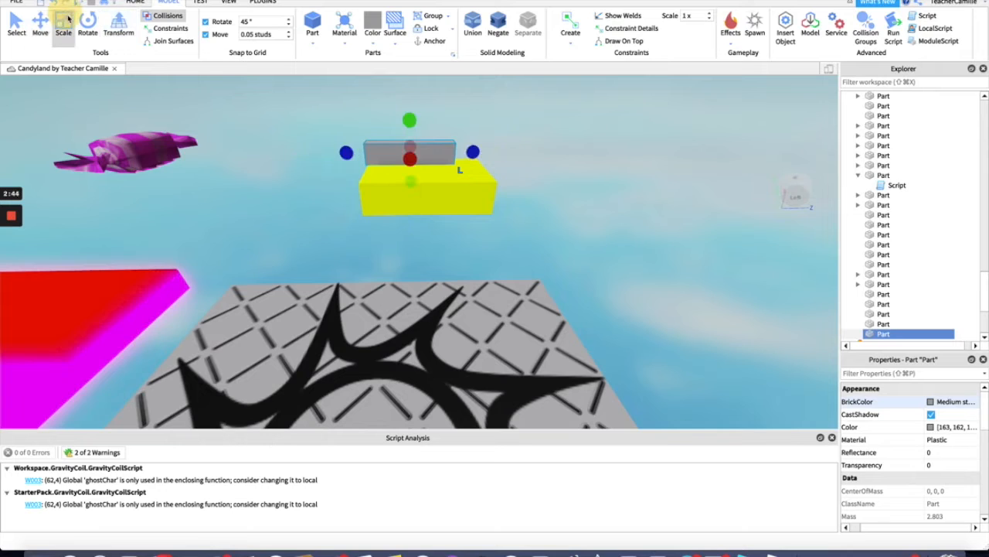
{"action": "left_click_drag", "start_coordinate": [475, 153], "coordinate": [502, 154]}
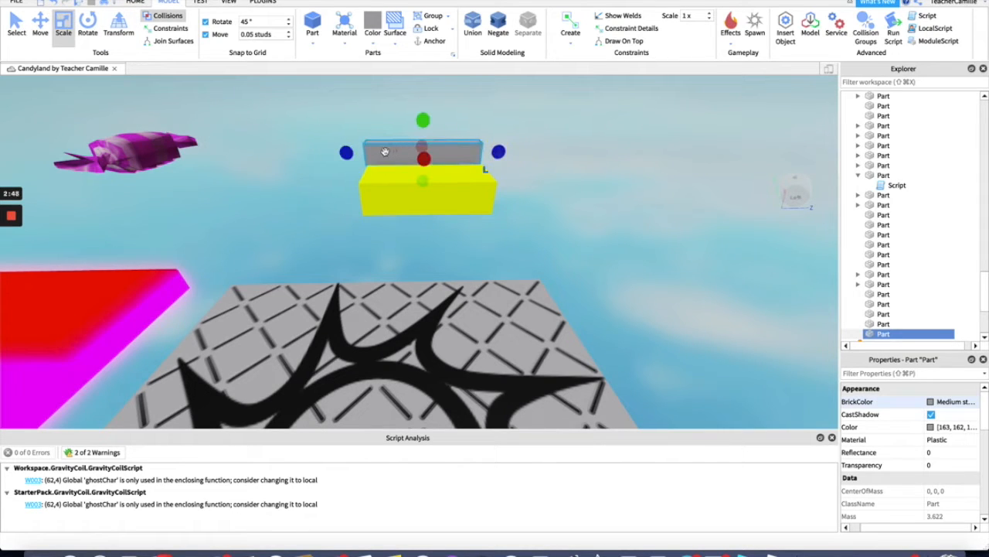
{"action": "right_click_drag", "start_coordinate": [554, 140], "coordinate": [555, 140]}
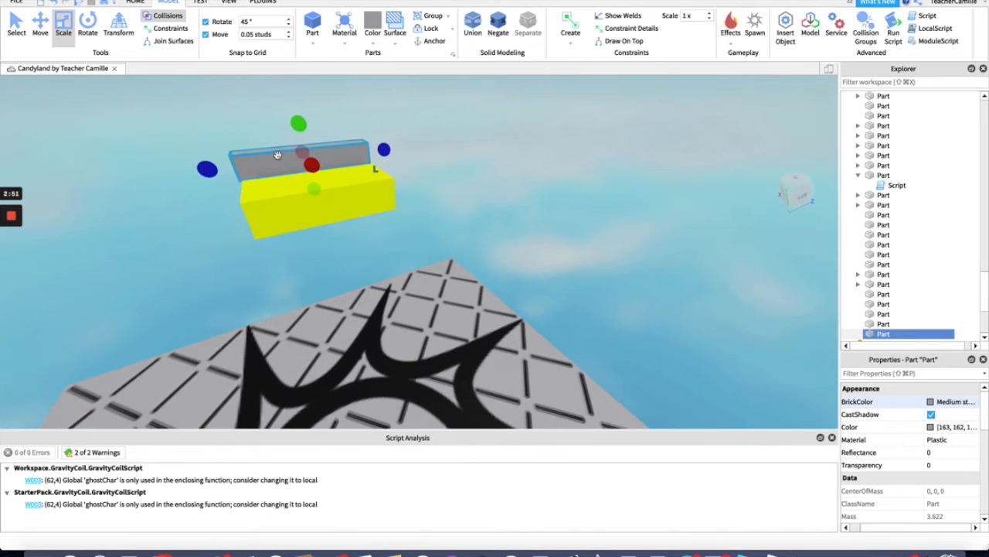
{"action": "left_click", "coordinate": [40, 27]}
{"action": "left_click_drag", "start_coordinate": [262, 160], "coordinate": [232, 165]}
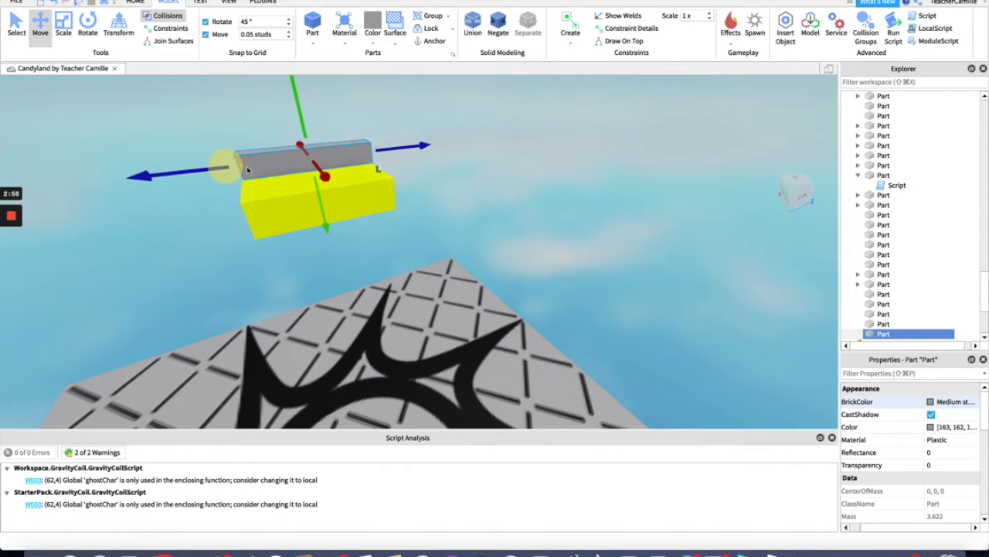
- Move the grey bar outward until it sits flush with the slab's outer long edge
{"action": "right_click_drag", "start_coordinate": [477, 152], "coordinate": [524, 158]}
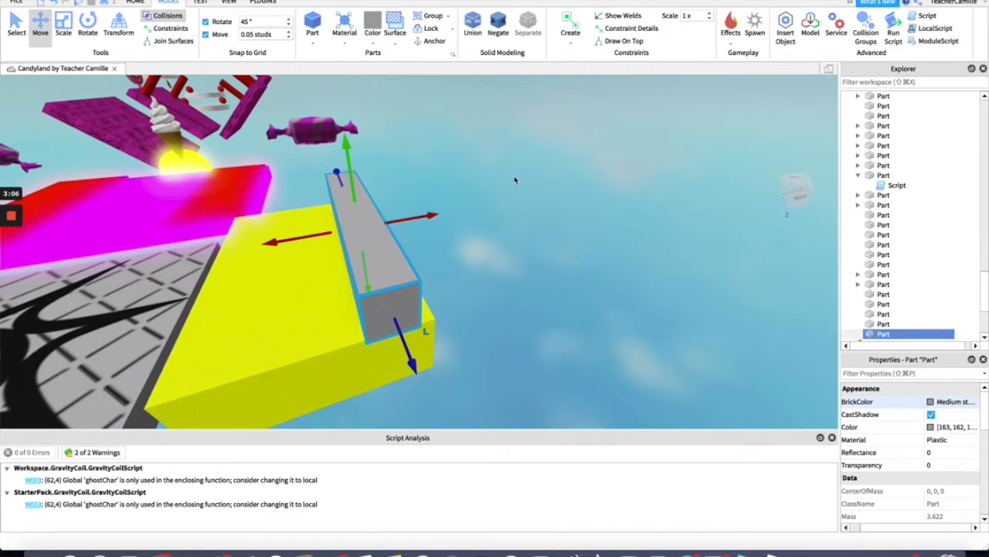
{"action": "key", "text": "d"}
{"action": "key", "text": "a"}
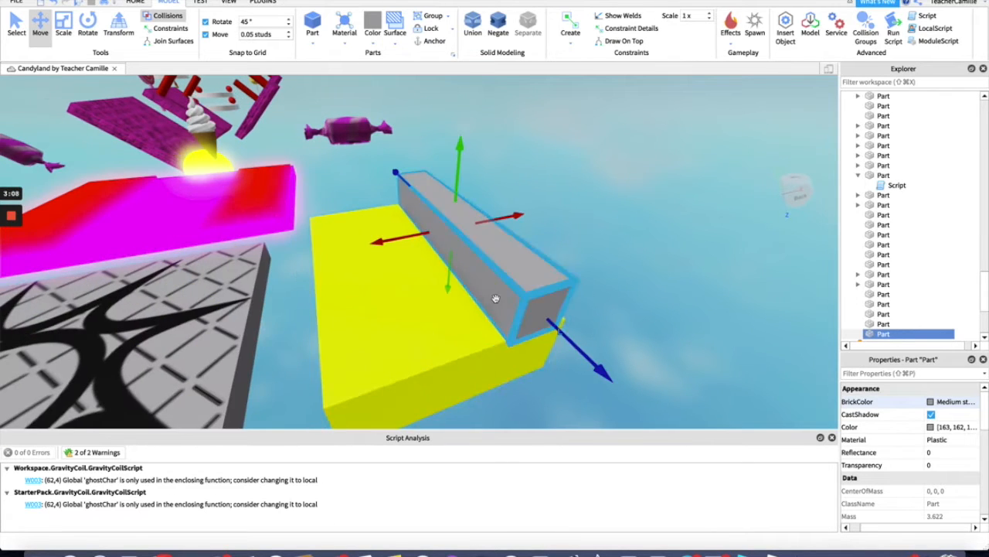
{"action": "key", "text": "d"}
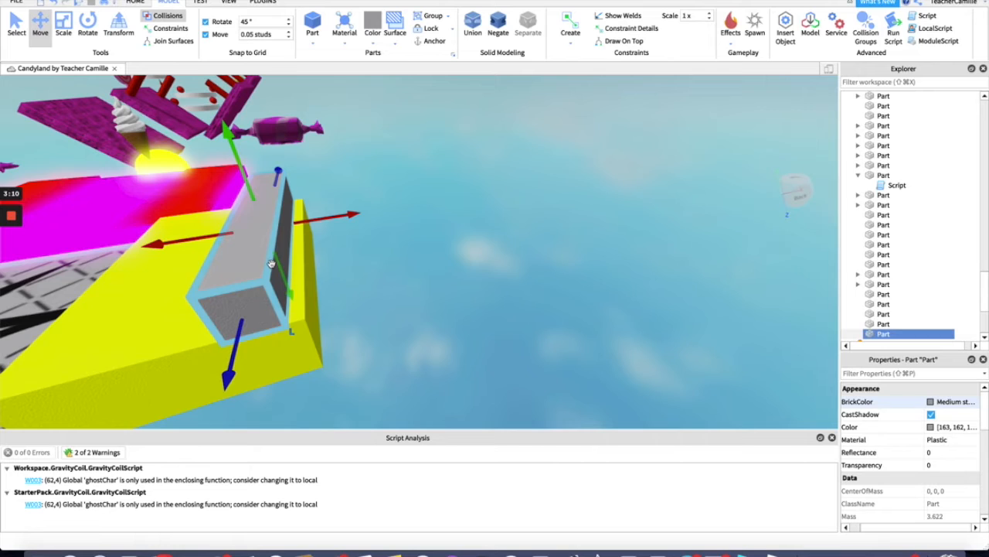
{"action": "left_click_drag", "start_coordinate": [329, 220], "coordinate": [341, 222]}
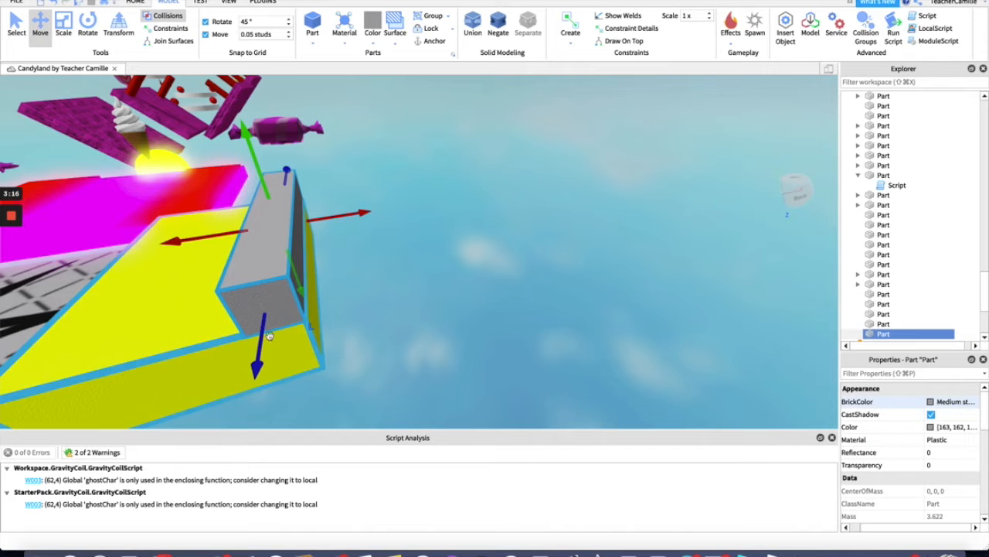
- Trim the overhanging end of the grey bar so its length matches the yellow slab
{"action": "right_click_drag", "start_coordinate": [410, 133], "coordinate": [425, 140]}
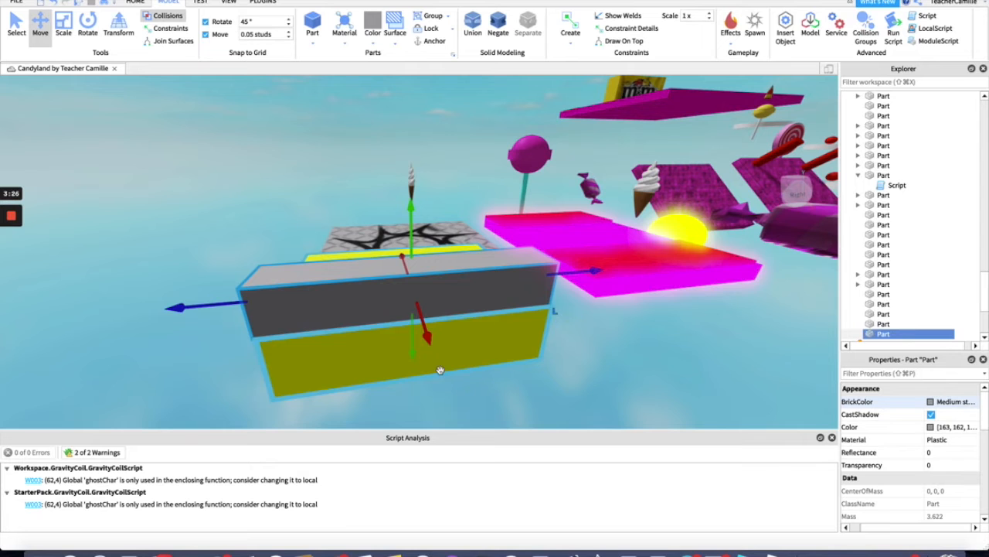
{"action": "right_click_drag", "start_coordinate": [626, 298], "coordinate": [625, 294]}
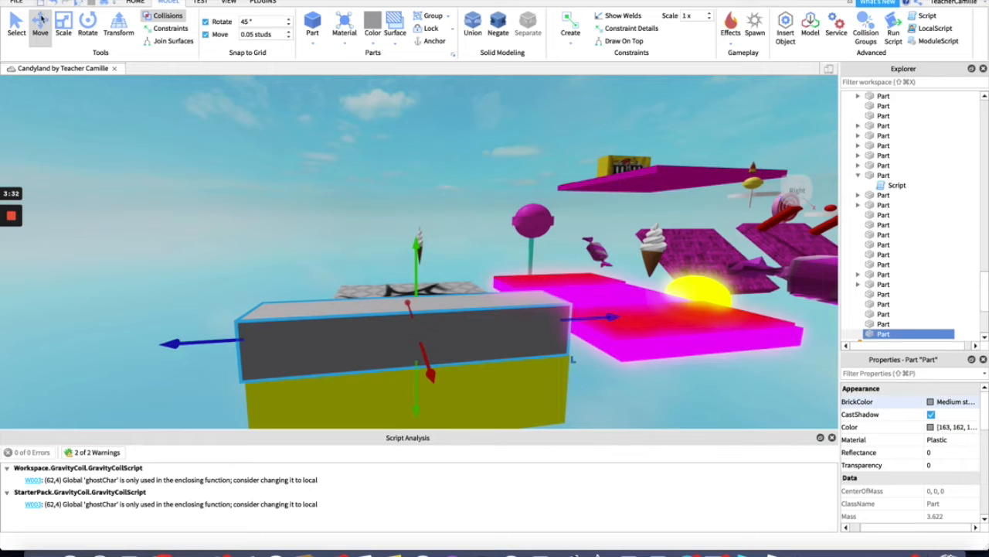
{"action": "left_click", "coordinate": [63, 27]}
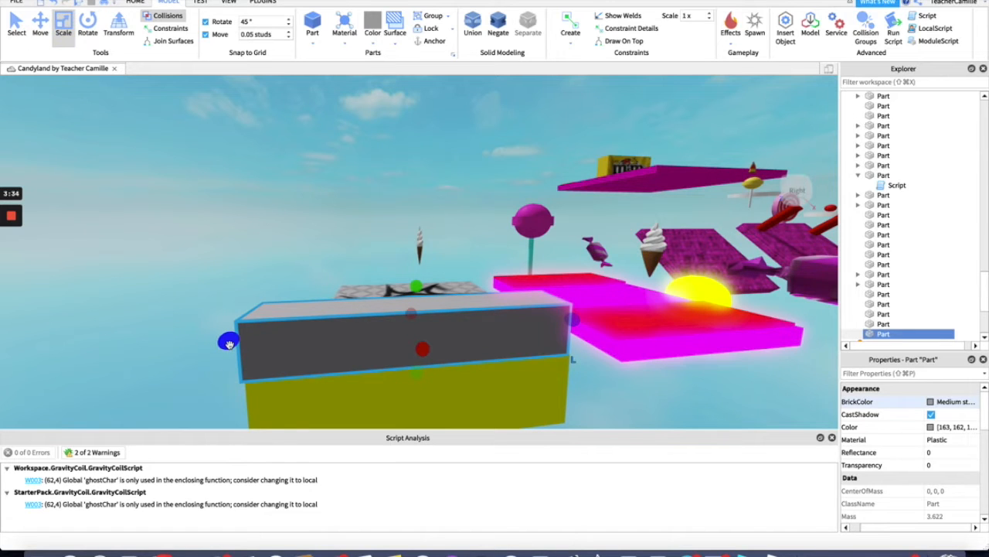
{"action": "left_click_drag", "start_coordinate": [229, 343], "coordinate": [229, 343]}
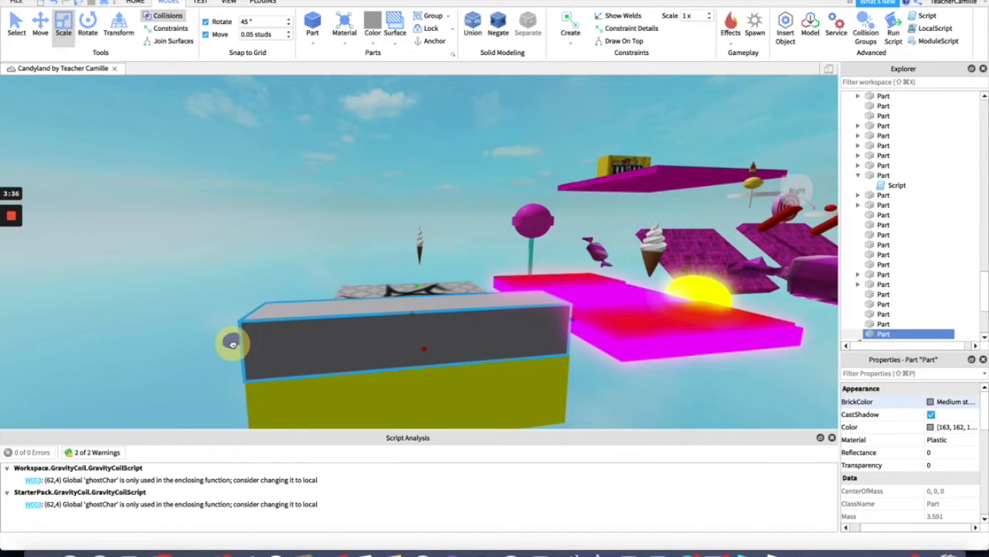
- Examine from above and from the front how the grey bar lines up with the yellow slab
{"action": "right_click_drag", "start_coordinate": [265, 195], "coordinate": [259, 195]}
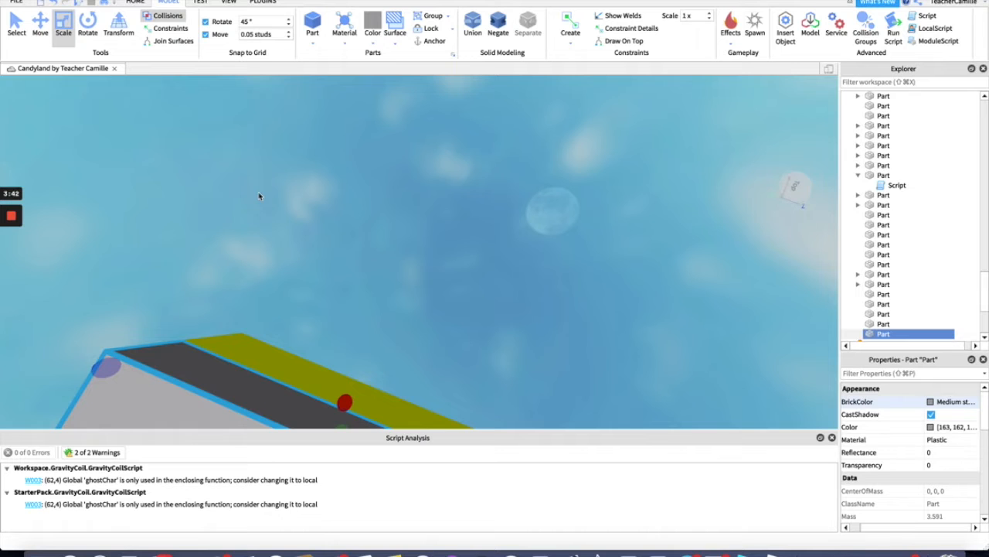
{"action": "scroll", "coordinate": [259, 195], "scroll_direction": "down", "scroll_amount": 5}
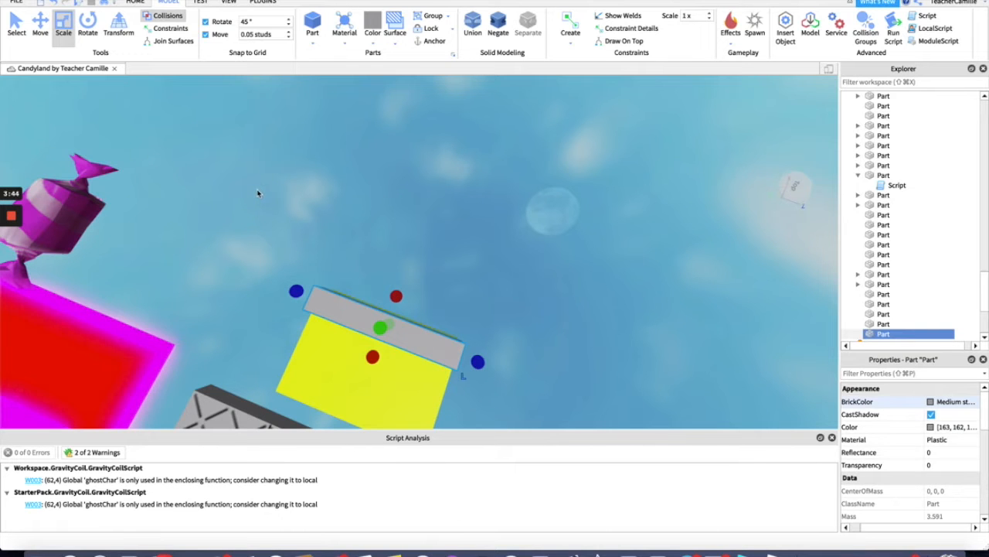
{"action": "right_click_drag", "start_coordinate": [251, 147], "coordinate": [251, 148]}
{"action": "right_click_drag", "start_coordinate": [312, 236], "coordinate": [311, 241]}
{"action": "right_click_drag", "start_coordinate": [259, 175], "coordinate": [259, 175]}
{"action": "key", "text": "d"}
{"action": "right_click_drag", "start_coordinate": [360, 170], "coordinate": [359, 168]}
{"action": "scroll", "coordinate": [359, 168], "scroll_direction": "up", "scroll_amount": 3}
{"action": "scroll", "coordinate": [382, 178], "scroll_direction": "down", "scroll_amount": 5}
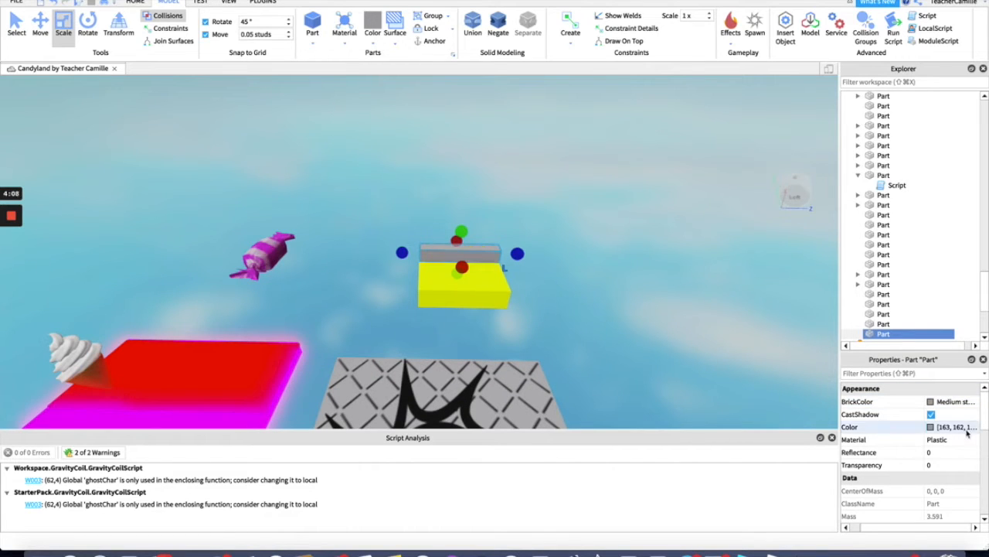
- Set the grey bar's BrickColor to the same yellow as the slab and deselect it
{"action": "left_click", "coordinate": [961, 402]}
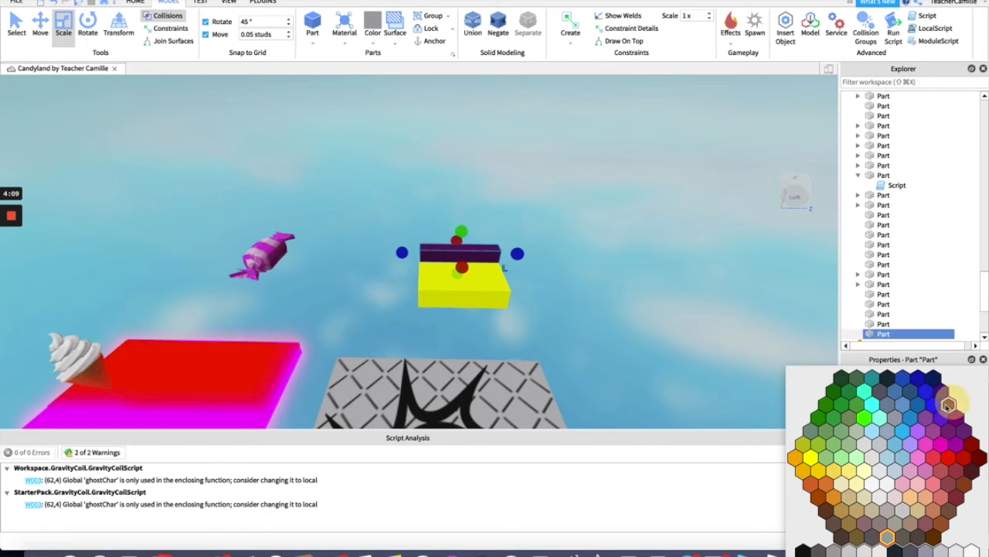
{"action": "left_click", "coordinate": [811, 458]}
{"action": "left_click", "coordinate": [670, 211]}
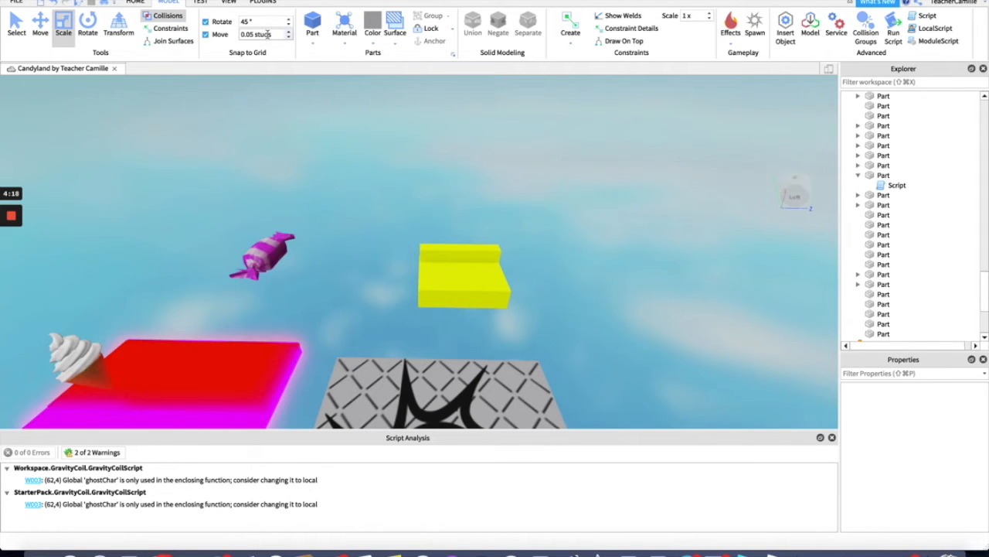
- Insert a cylinder part beside the end of the yellow seat and scale it into a short cylinder
{"action": "left_click", "coordinate": [314, 46]}
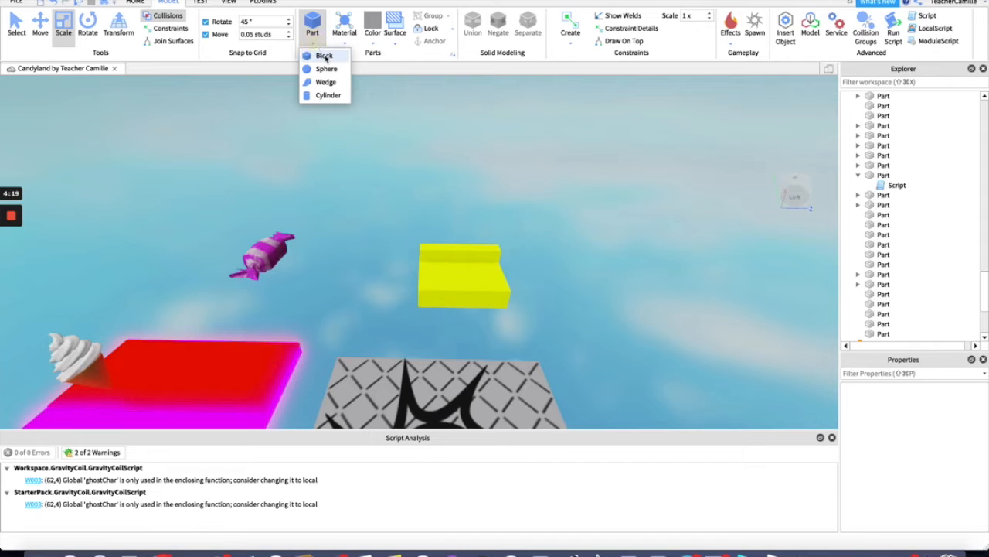
{"action": "left_click", "coordinate": [333, 97]}
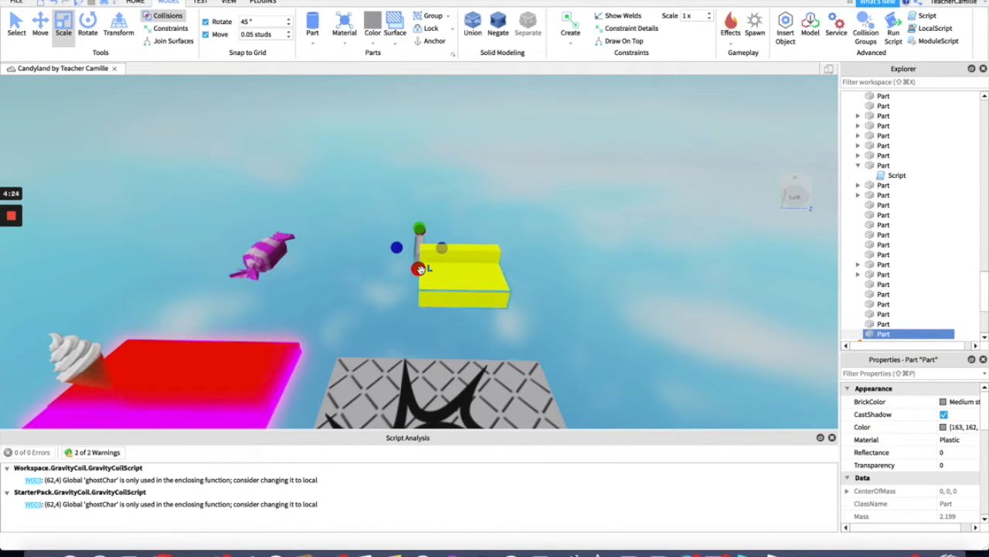
{"action": "left_click_drag", "start_coordinate": [418, 269], "coordinate": [414, 316]}
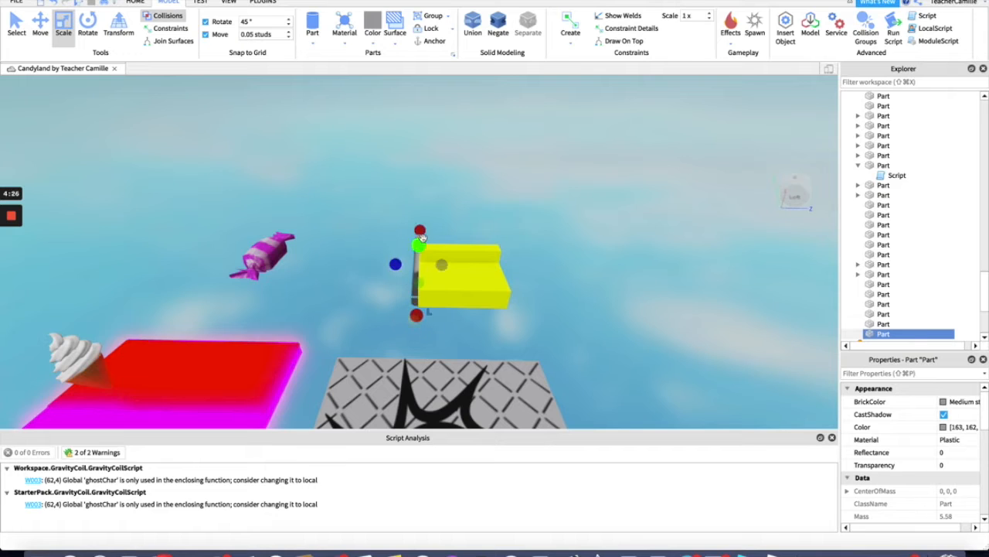
{"action": "left_click_drag", "start_coordinate": [418, 231], "coordinate": [418, 330]}
- Raise the cylinder above the yellow seat, shift it over the seat's end and bring it forward
{"action": "left_click", "coordinate": [41, 27]}
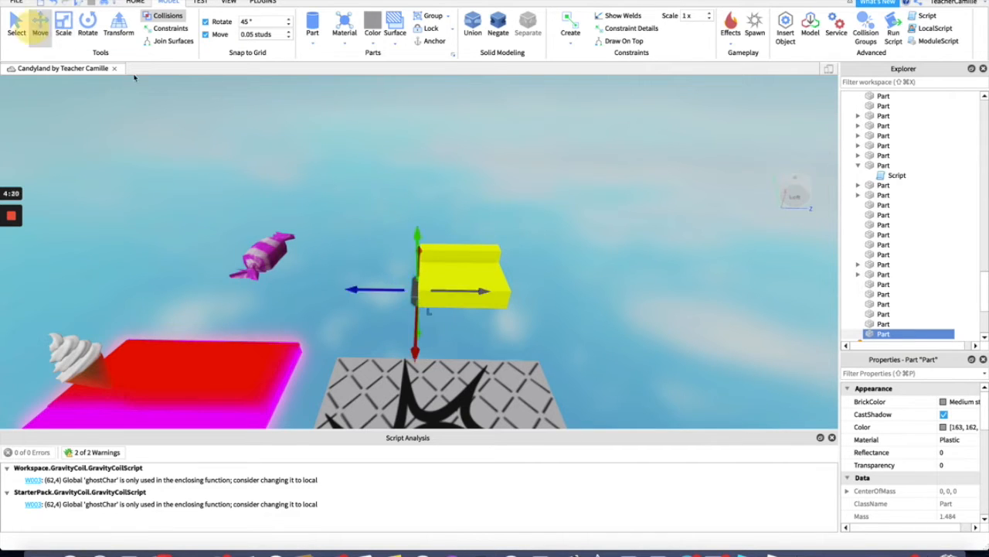
{"action": "left_click_drag", "start_coordinate": [423, 243], "coordinate": [418, 141]}
{"action": "left_click_drag", "start_coordinate": [437, 208], "coordinate": [450, 209]}
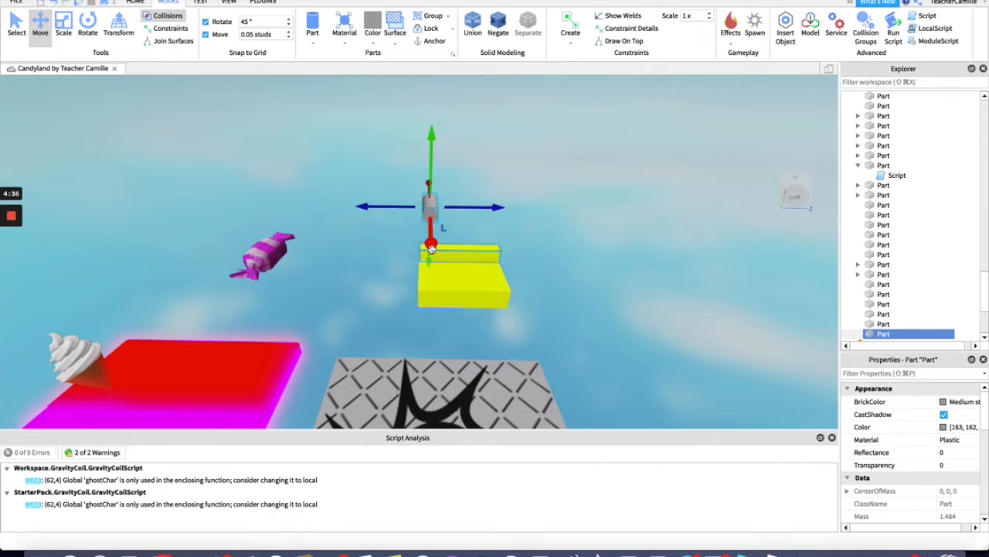
{"action": "left_click_drag", "start_coordinate": [431, 246], "coordinate": [419, 319]}
- Lower the cylinder onto the end of the yellow seat and position it as an armrest against the backrest
{"action": "right_click_drag", "start_coordinate": [483, 160], "coordinate": [480, 159]}
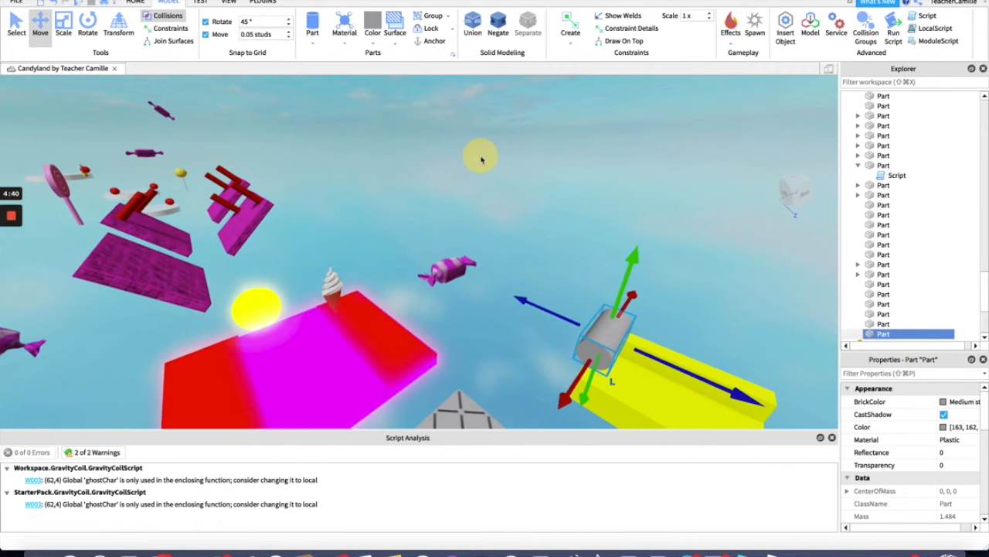
{"action": "scroll", "coordinate": [486, 157], "scroll_direction": "down", "scroll_amount": 4}
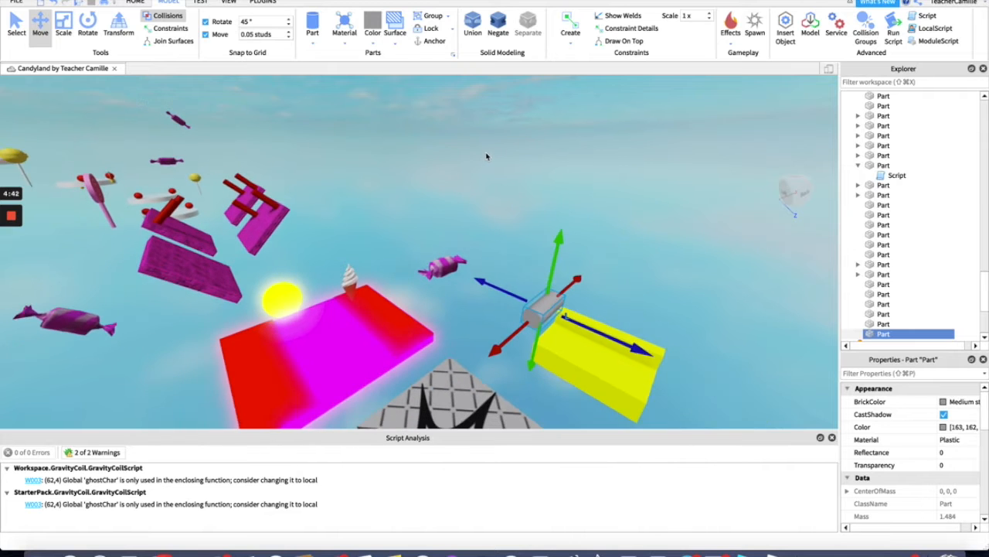
{"action": "right_click_drag", "start_coordinate": [490, 141], "coordinate": [491, 141]}
{"action": "key", "text": "w"}
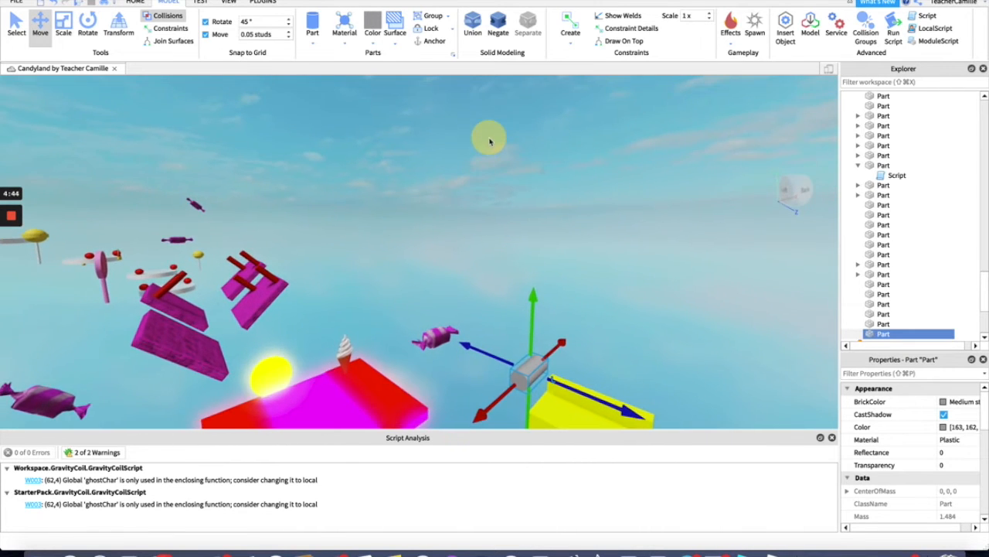
{"action": "key", "text": "d"}
{"action": "right_click_drag", "start_coordinate": [541, 244], "coordinate": [546, 248]}
{"action": "key", "text": "e"}
{"action": "key", "text": "q"}
{"action": "left_click_drag", "start_coordinate": [489, 260], "coordinate": [508, 263]}
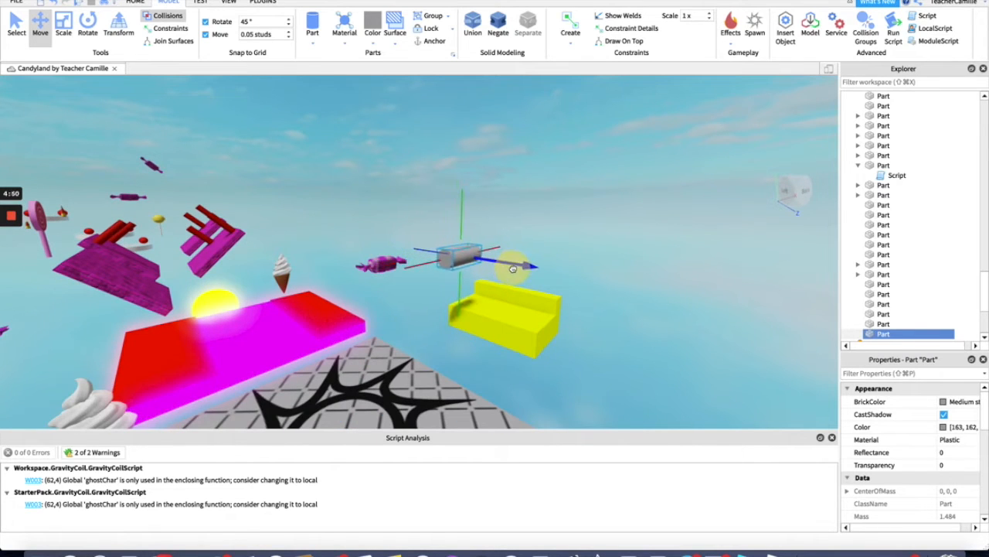
{"action": "left_click_drag", "start_coordinate": [462, 188], "coordinate": [464, 266]}
{"action": "left_click_drag", "start_coordinate": [503, 292], "coordinate": [516, 277]}
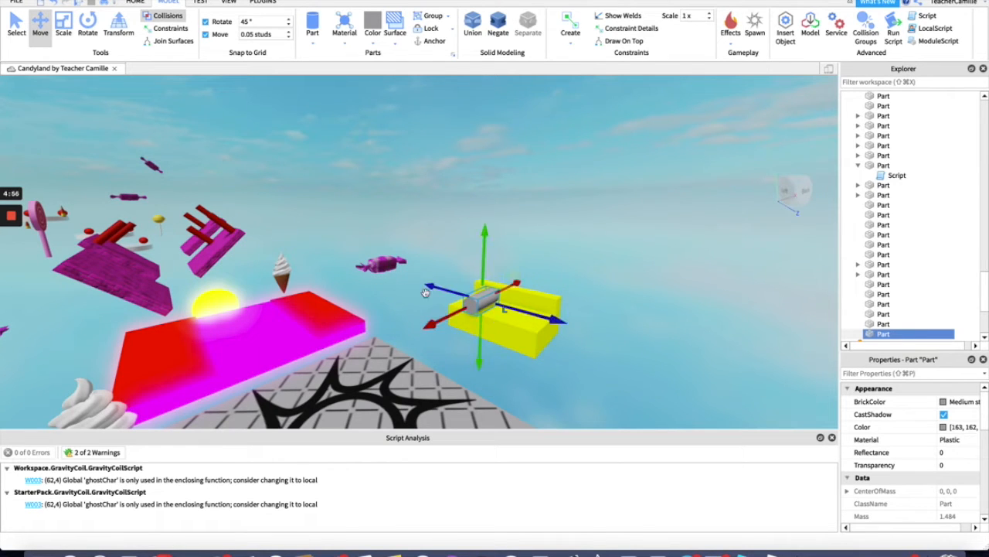
{"action": "left_click_drag", "start_coordinate": [431, 289], "coordinate": [420, 285]}
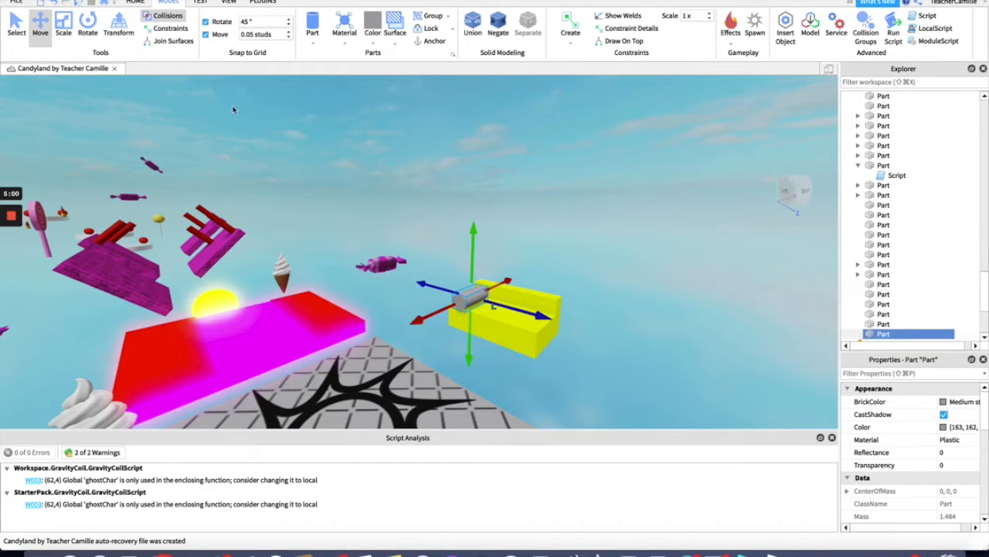
- Shorten the cylinder so it fits the seat's depth in front of the backrest, and reselect it
{"action": "left_click", "coordinate": [63, 26]}
{"action": "left_click_drag", "start_coordinate": [451, 312], "coordinate": [454, 307]}
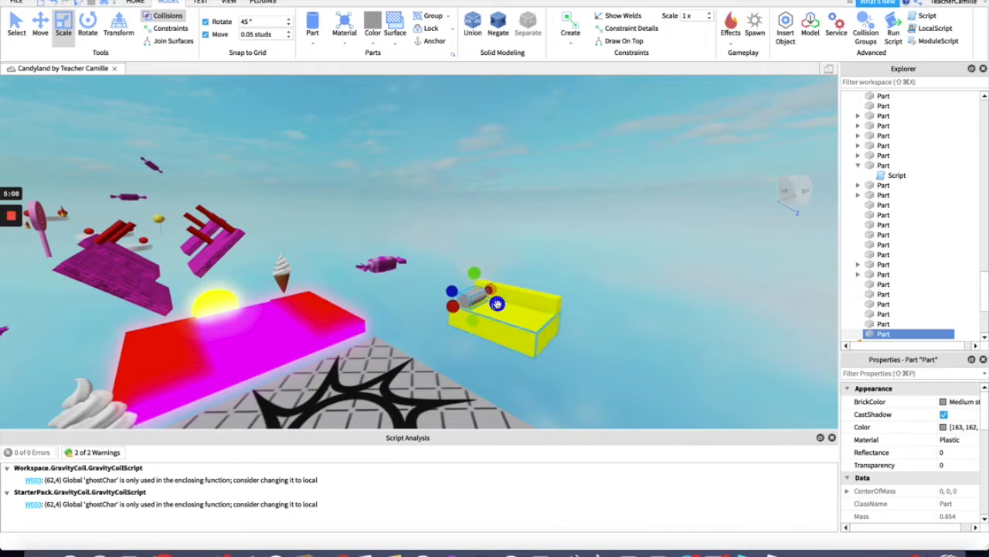
{"action": "left_click", "coordinate": [545, 255]}
{"action": "left_click", "coordinate": [472, 303]}
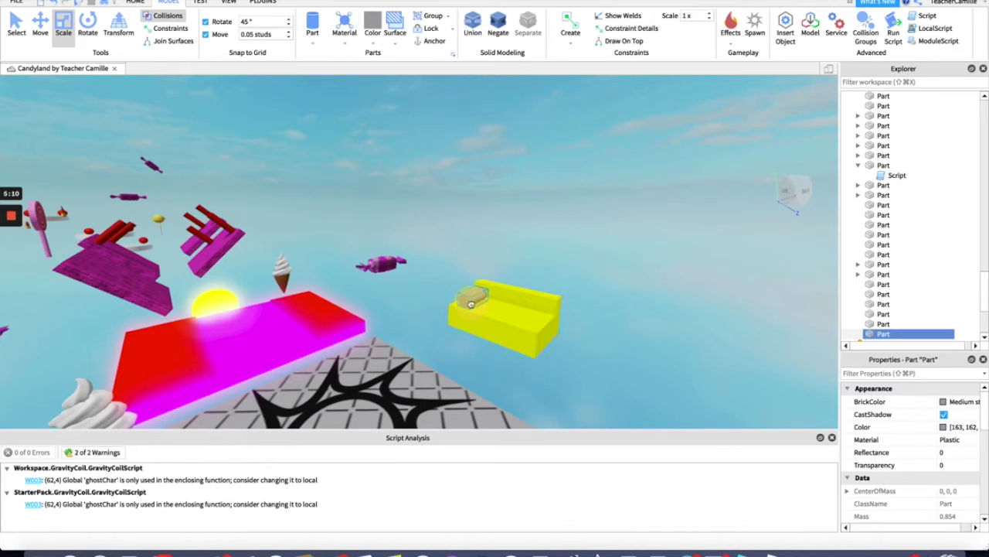
- Duplicate the grey cylinder armrest and place the copy on the opposite end of the yellow seat
{"action": "left_click", "coordinate": [609, 252]}
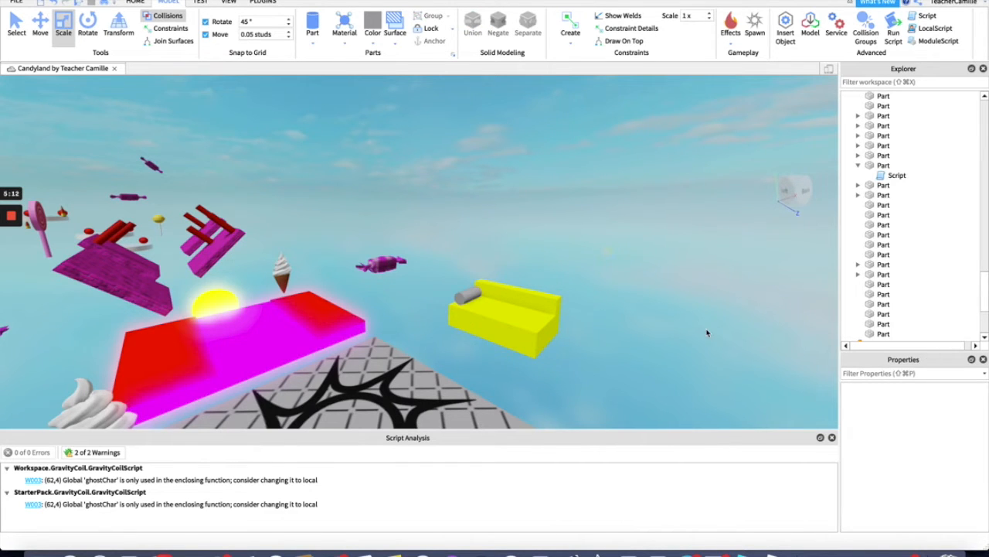
{"action": "left_click", "coordinate": [466, 297]}
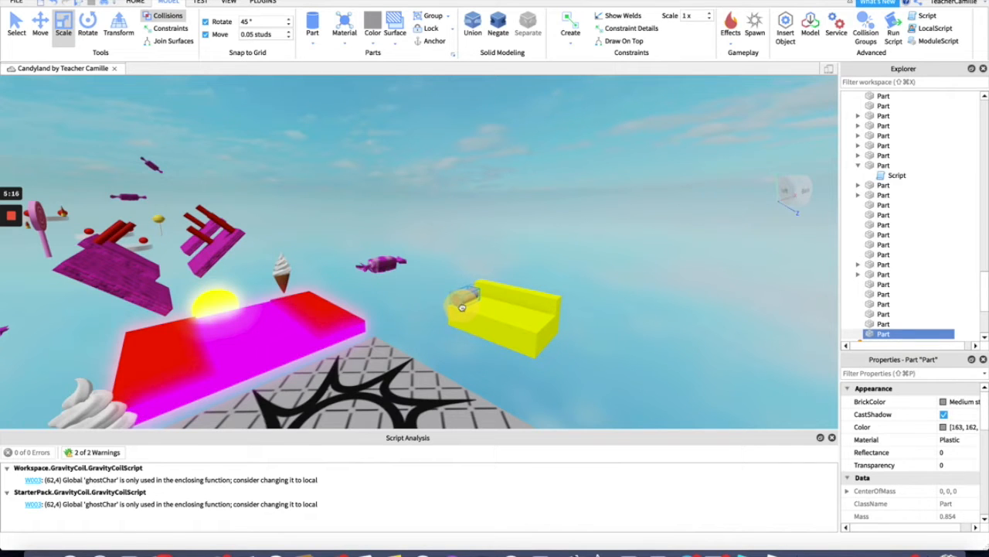
{"action": "left_click", "coordinate": [525, 221]}
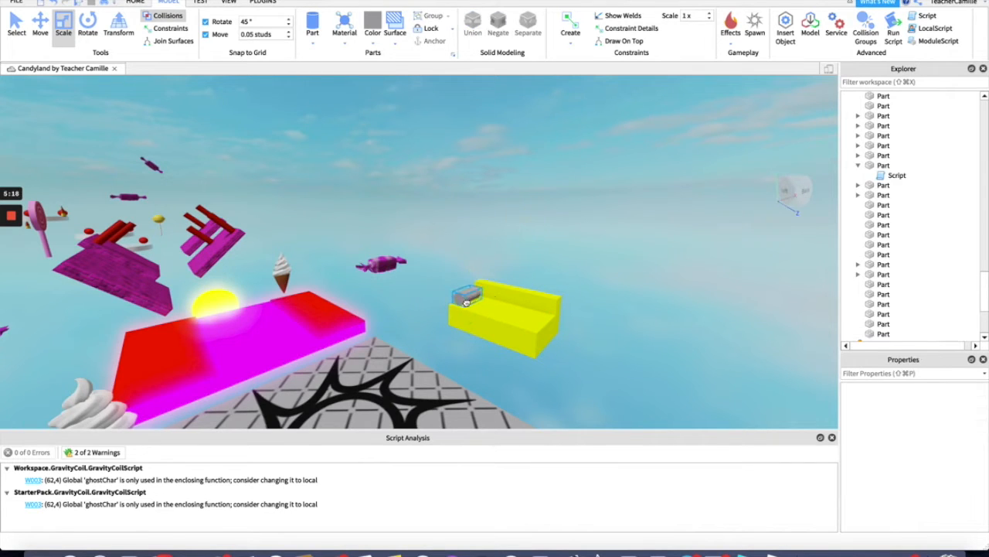
{"action": "left_click", "coordinate": [466, 302]}
{"action": "right_click", "coordinate": [466, 302]}
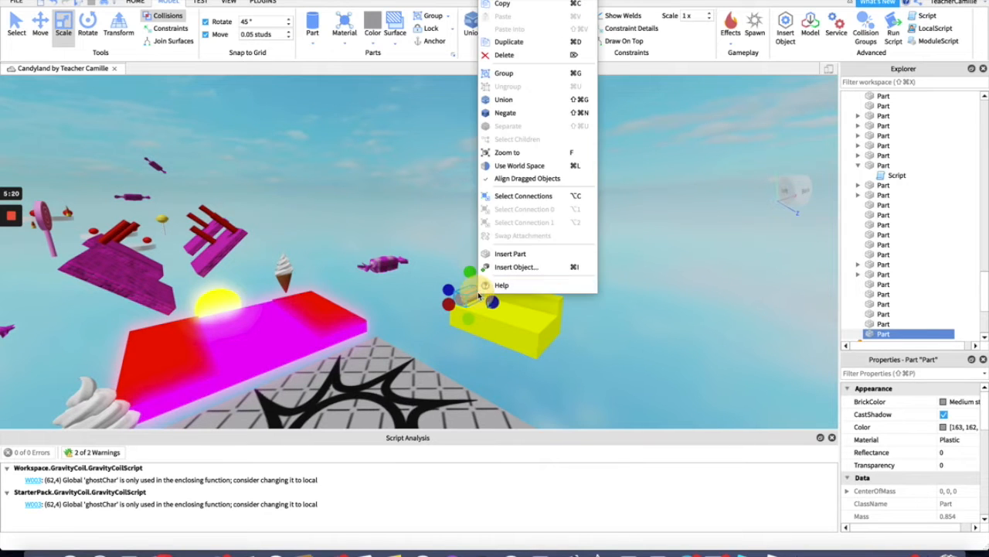
{"action": "left_click", "coordinate": [509, 42]}
{"action": "left_click_drag", "start_coordinate": [468, 292], "coordinate": [539, 325]}
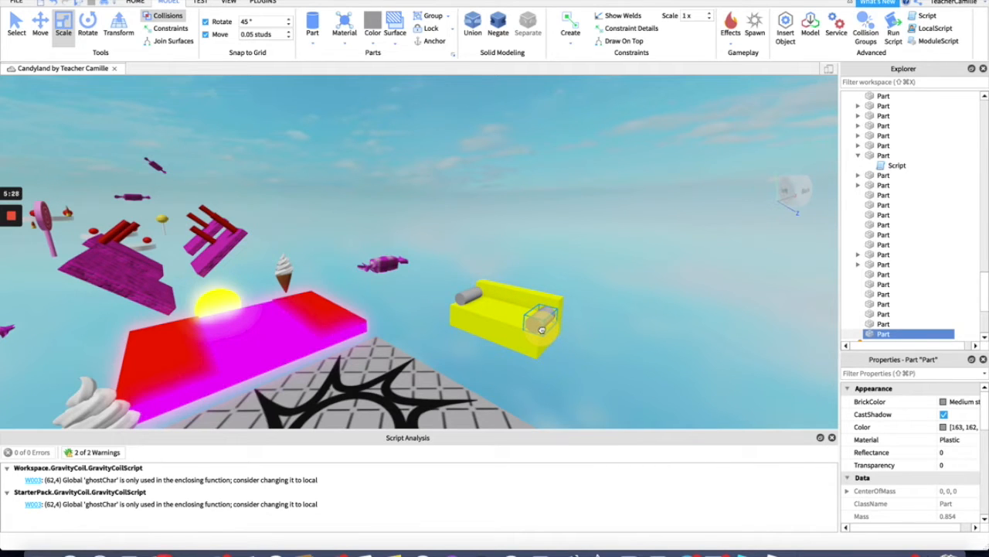
{"action": "left_click", "coordinate": [596, 247]}
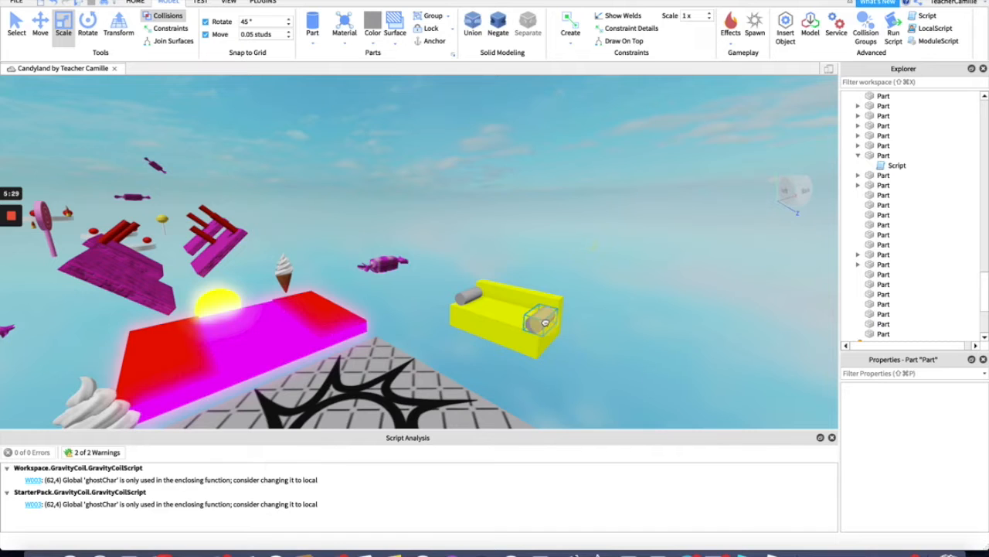
- Change the BrickColor of both cylinder armrests to Hot pink
{"action": "left_click", "coordinate": [545, 322]}
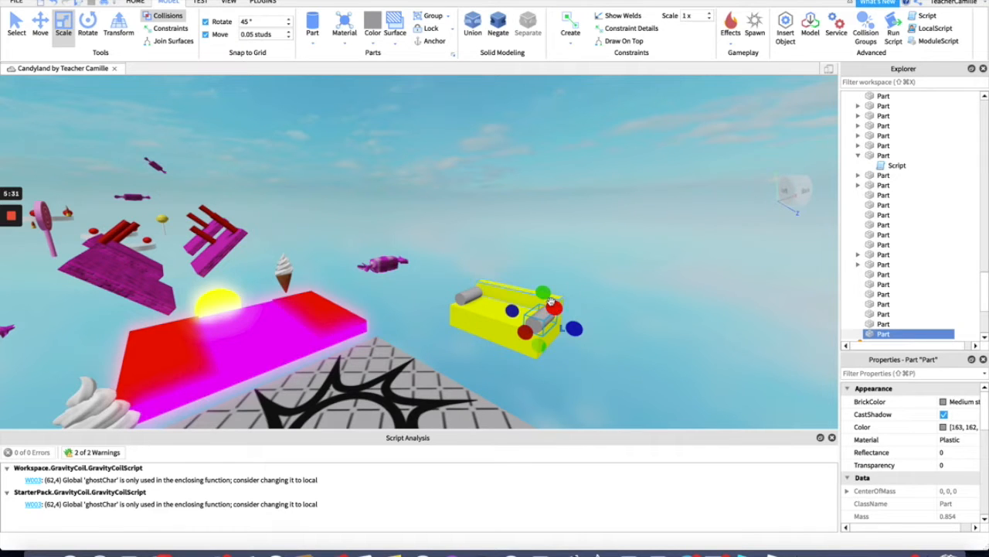
{"action": "left_click", "coordinate": [940, 407]}
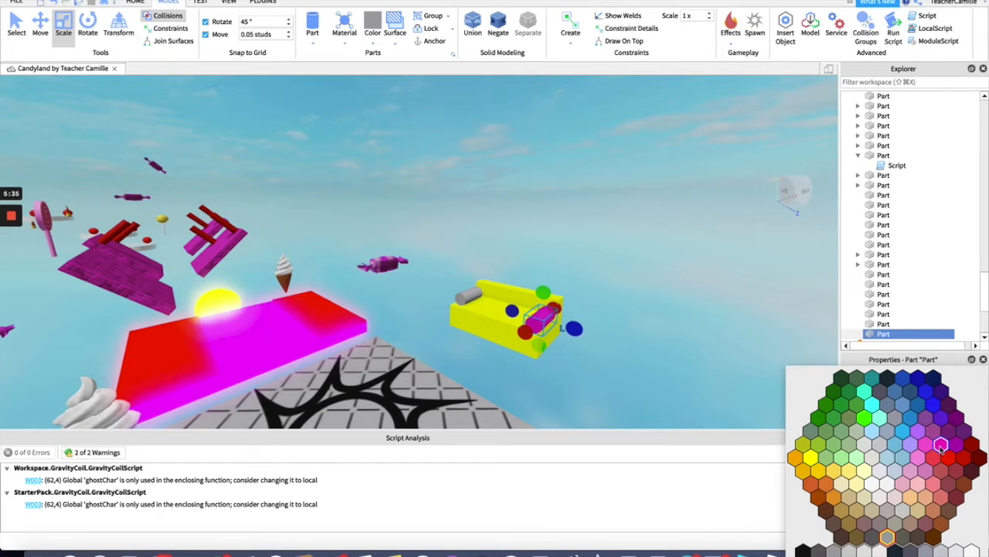
{"action": "left_click", "coordinate": [941, 446]}
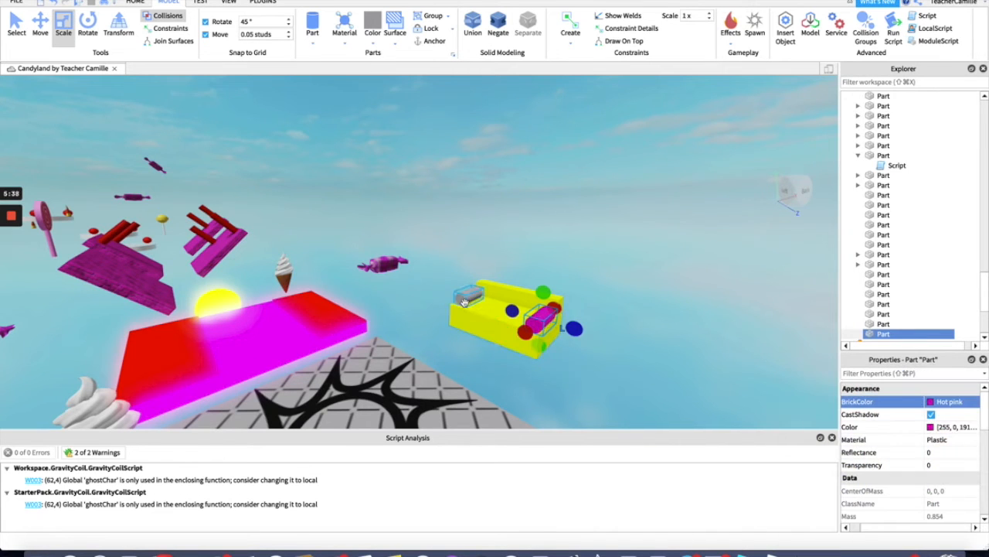
{"action": "left_click", "coordinate": [466, 297]}
{"action": "left_click", "coordinate": [940, 402]}
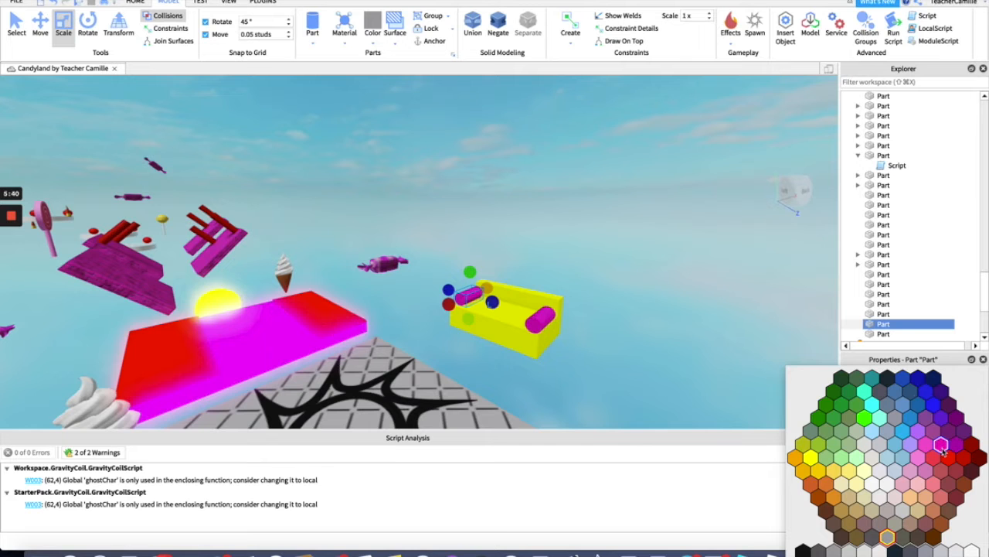
{"action": "left_click", "coordinate": [943, 447]}
{"action": "left_click", "coordinate": [626, 264]}
- Shift the sofa's far pink armrest slightly inward so it rests on the seat against the backrest
{"action": "right_click_drag", "start_coordinate": [546, 212], "coordinate": [546, 212]}
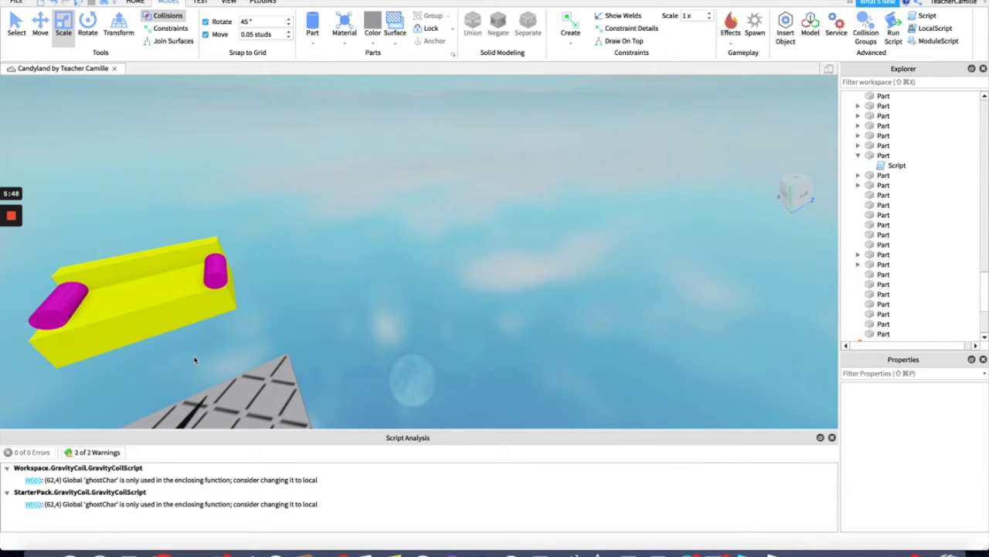
{"action": "key", "text": "a"}
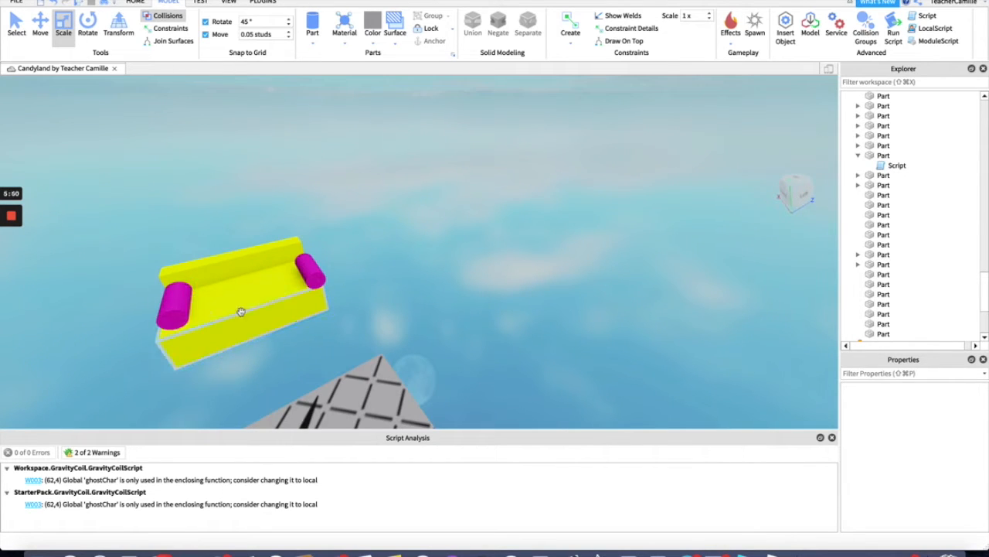
{"action": "left_click", "coordinate": [306, 288]}
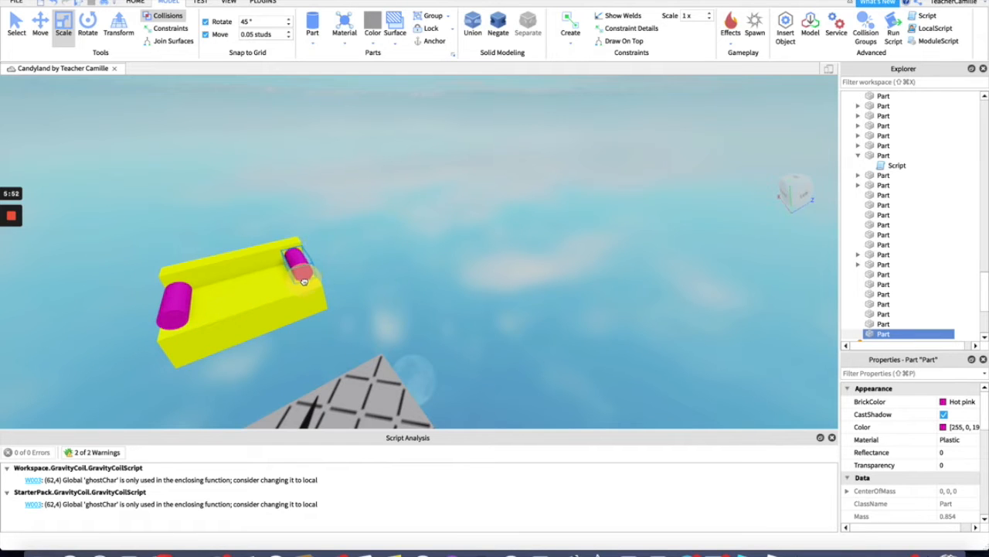
{"action": "mouse_move", "coordinate": [306, 290]}
{"action": "left_mouse_down"}
{"action": "mouse_move", "coordinate": [311, 297]}
{"action": "mouse_move", "coordinate": [305, 285]}
{"action": "left_mouse_up"}
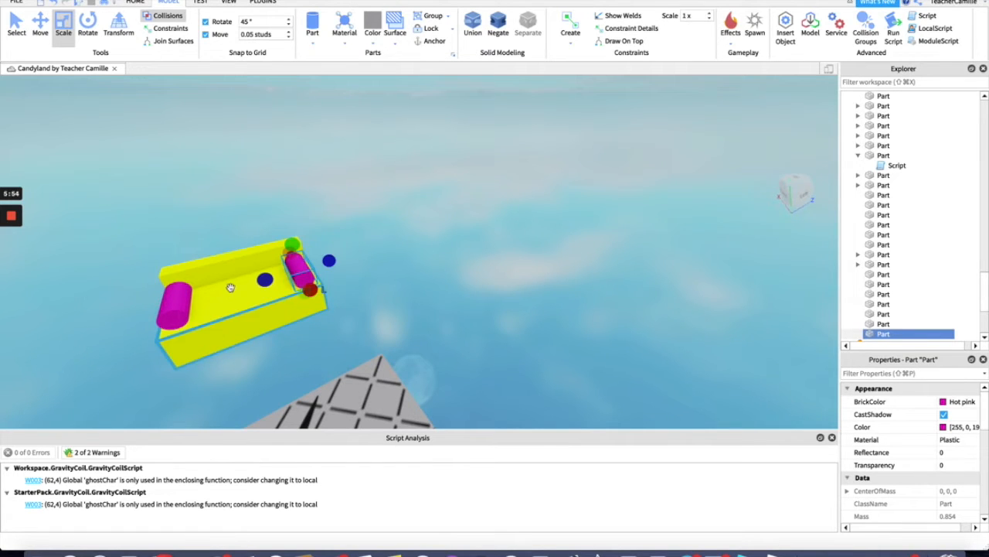
{"action": "left_click", "coordinate": [114, 230]}
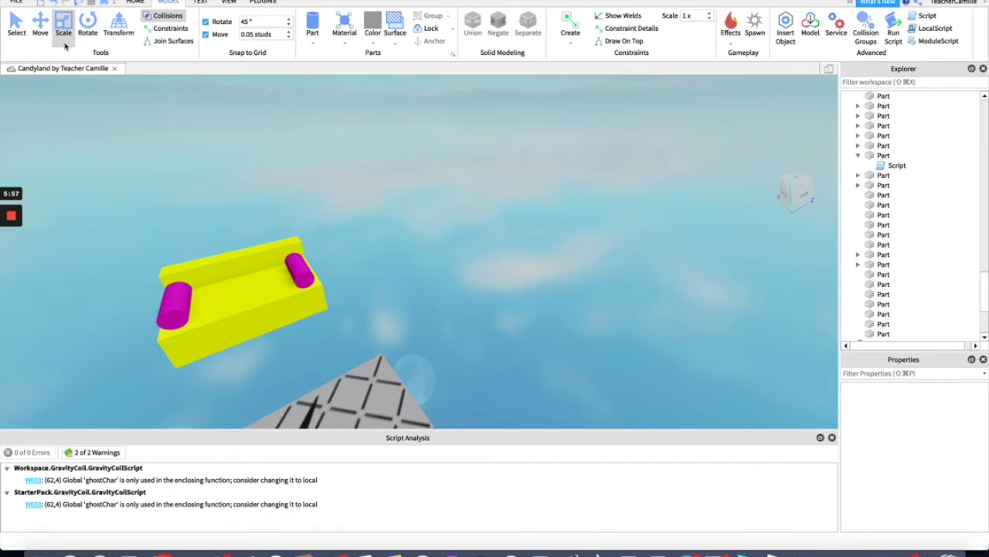
- Select all four sofa parts together and anchor them
{"action": "key", "text": "super+1"}
{"action": "left_click_drag", "start_coordinate": [74, 221], "coordinate": [352, 364]}
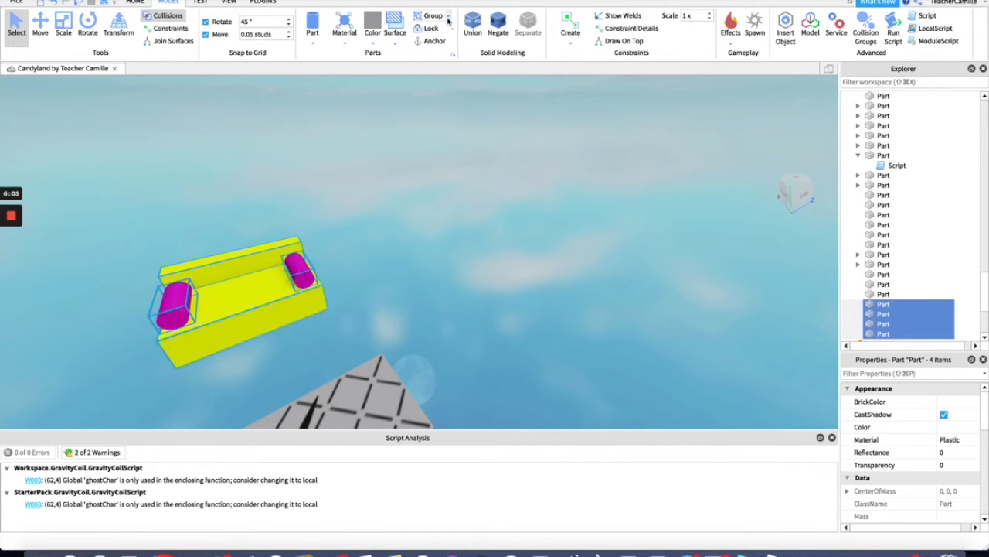
{"action": "left_click", "coordinate": [439, 45]}
{"action": "left_click", "coordinate": [430, 42]}
{"action": "left_click", "coordinate": [495, 147]}
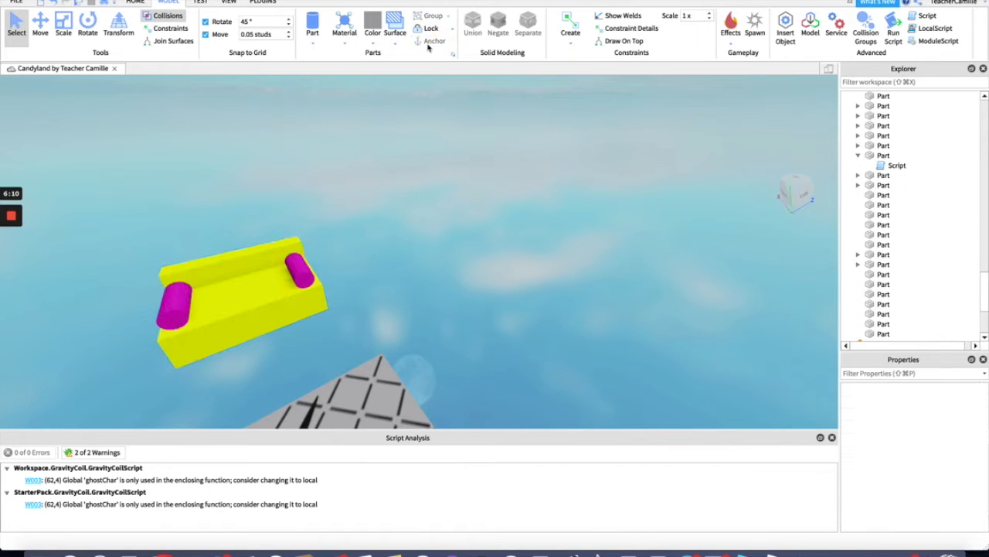
- Go through both pink armrests, the backrest and the yellow seat individually and make sure each part is anchored
{"action": "left_click", "coordinate": [310, 260]}
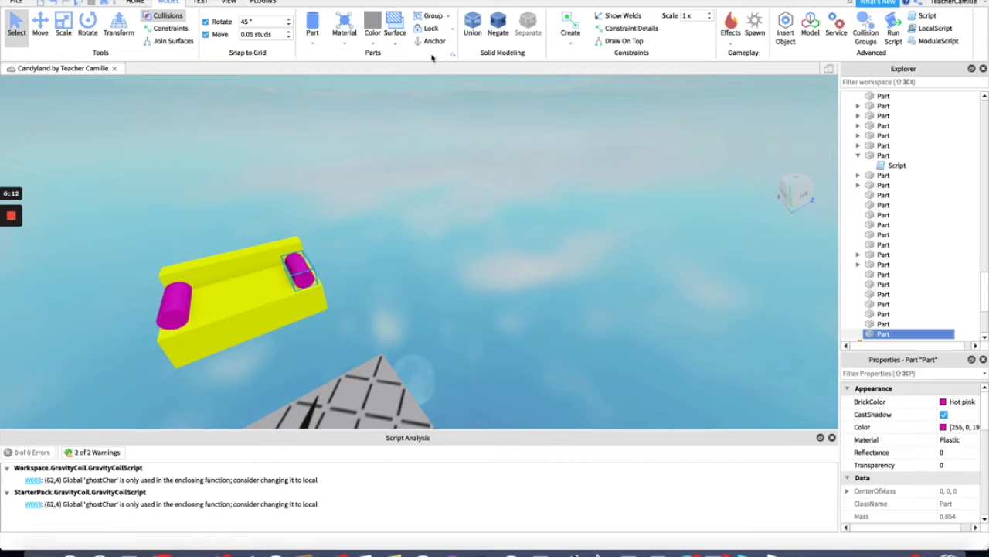
{"action": "left_click", "coordinate": [175, 304]}
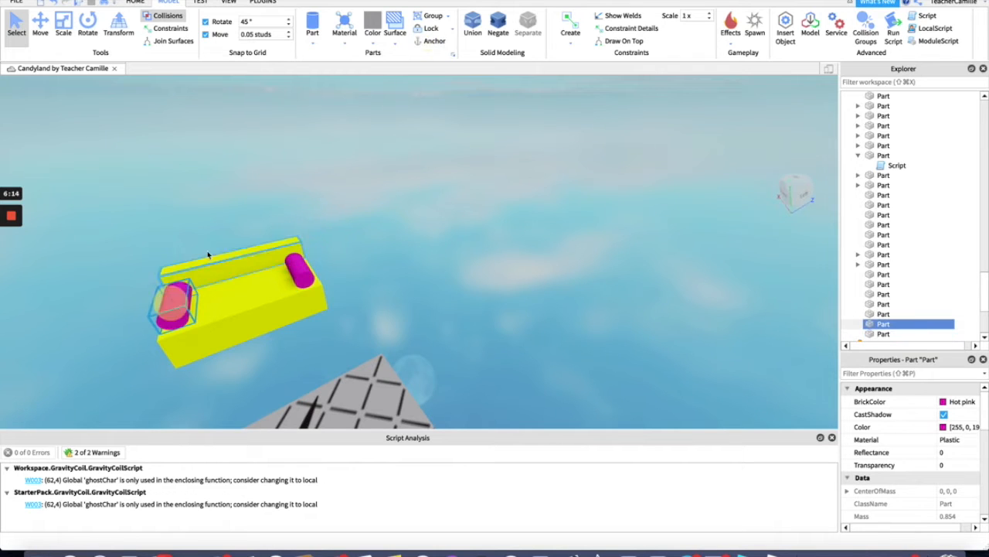
{"action": "left_click", "coordinate": [268, 246]}
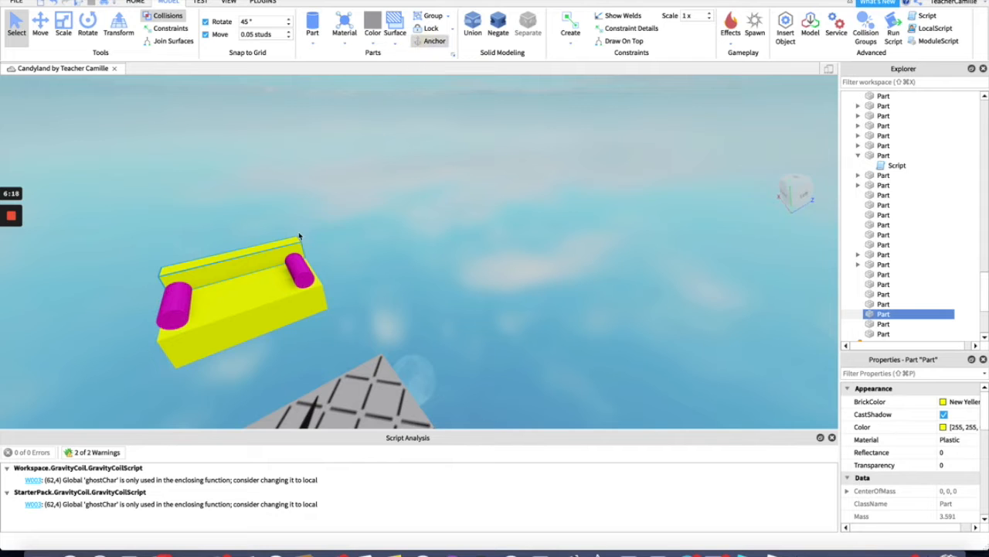
{"action": "left_click", "coordinate": [272, 316]}
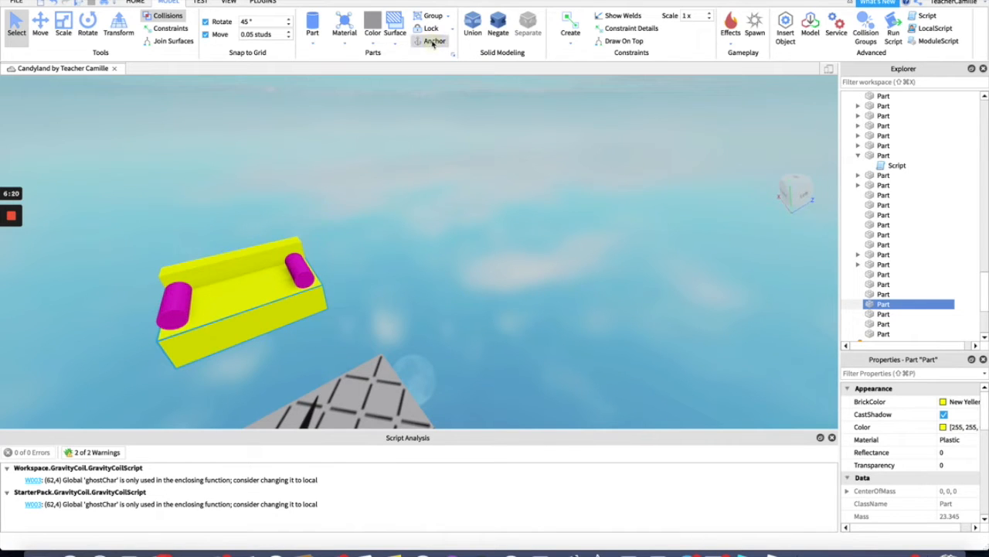
{"action": "left_click", "coordinate": [526, 204]}
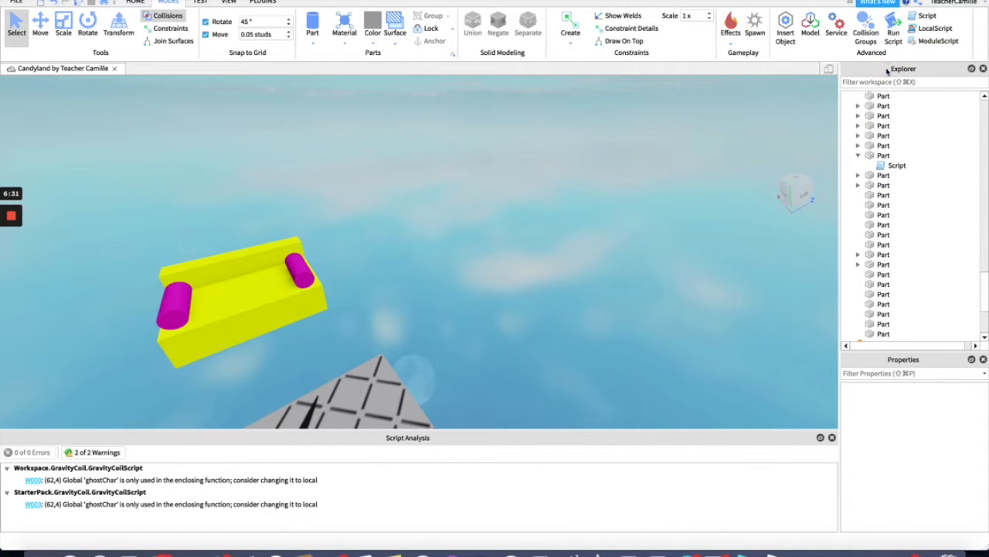
- Insert a Seat object into the Workspace, finding it by searching for "seat"
{"action": "scroll", "coordinate": [898, 166], "scroll_direction": "down", "scroll_amount": 10}
{"action": "scroll", "coordinate": [902, 183], "scroll_direction": "up", "scroll_amount": 10}
{"action": "scroll", "coordinate": [901, 181], "scroll_direction": "up", "scroll_amount": 5}
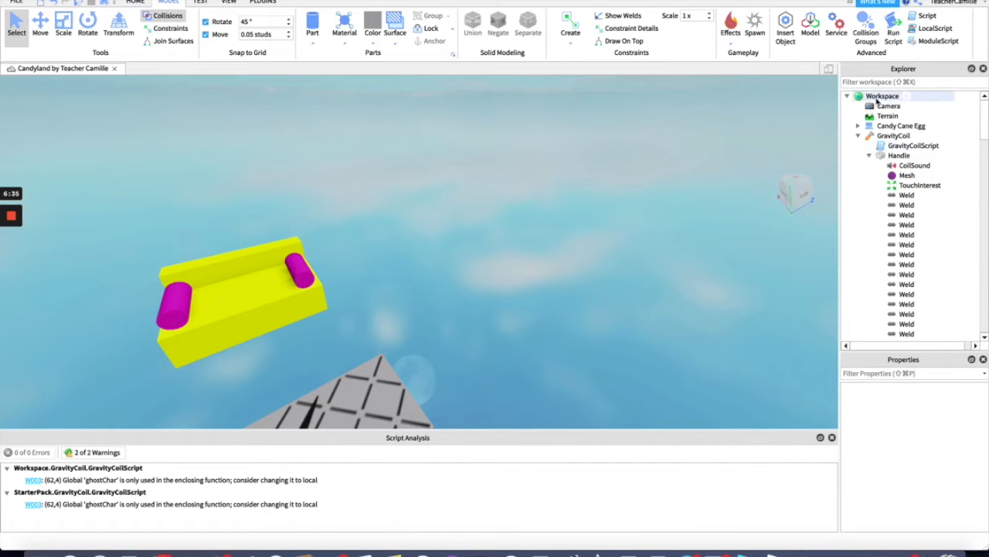
{"action": "left_click", "coordinate": [870, 97]}
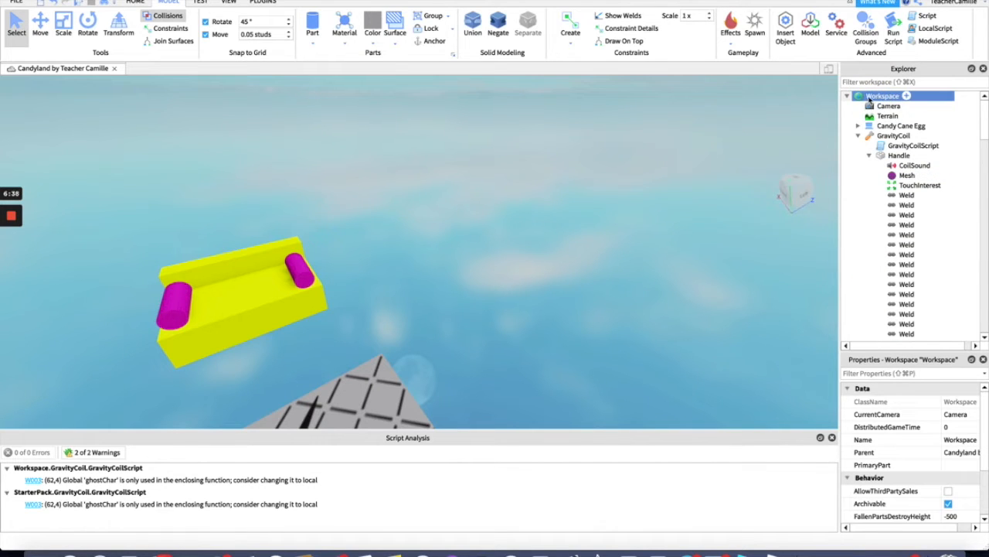
{"action": "right_click", "coordinate": [869, 98]}
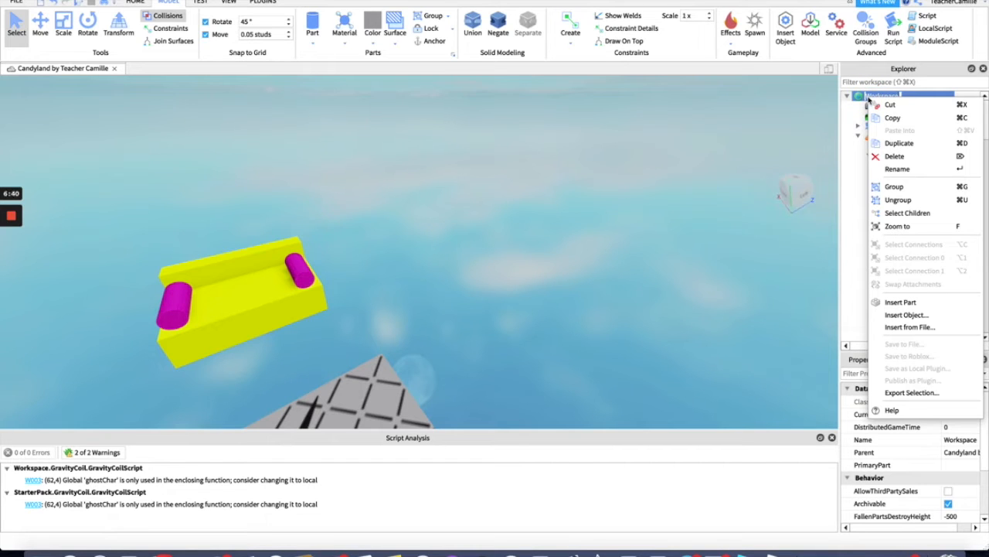
{"action": "left_click", "coordinate": [906, 315]}
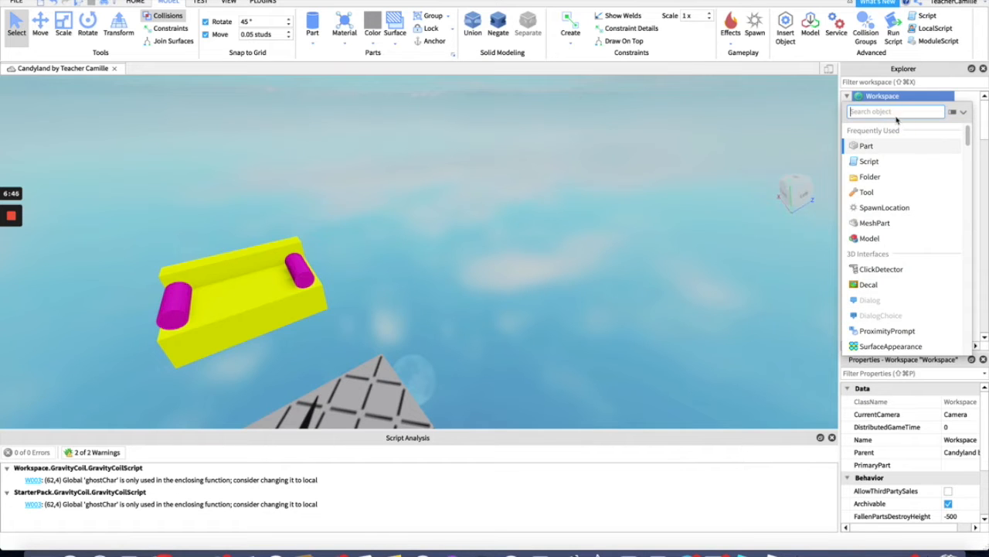
{"action": "type", "text": "seat"}
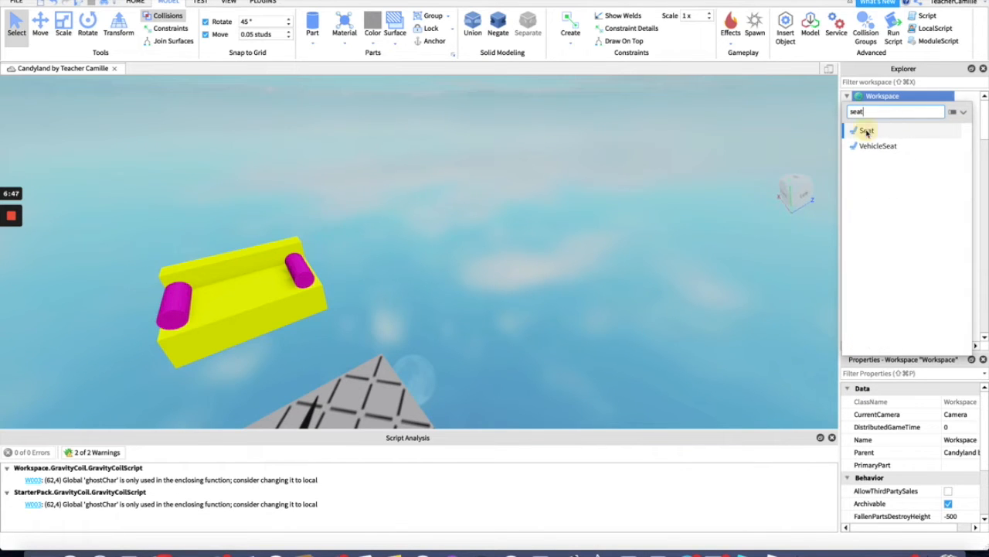
{"action": "left_click", "coordinate": [868, 132]}
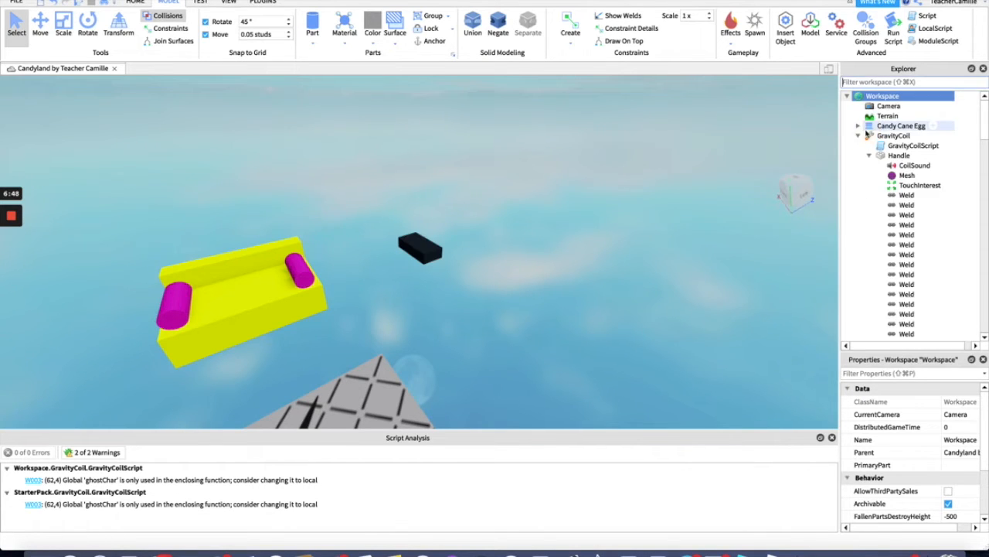
- Move the black Seat object onto the middle of the yellow sofa, between the two pink armrests
{"action": "left_click", "coordinate": [417, 246]}
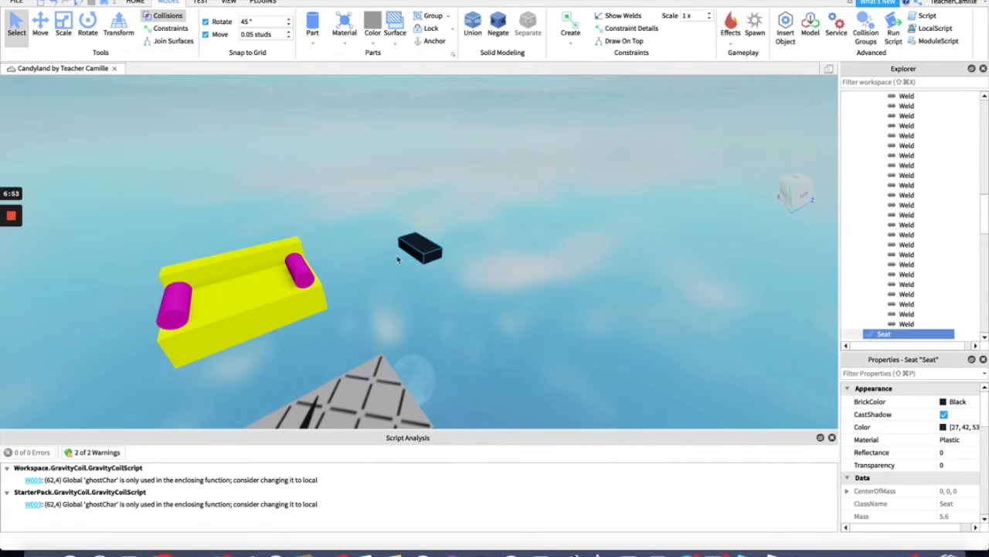
{"action": "left_click", "coordinate": [40, 23]}
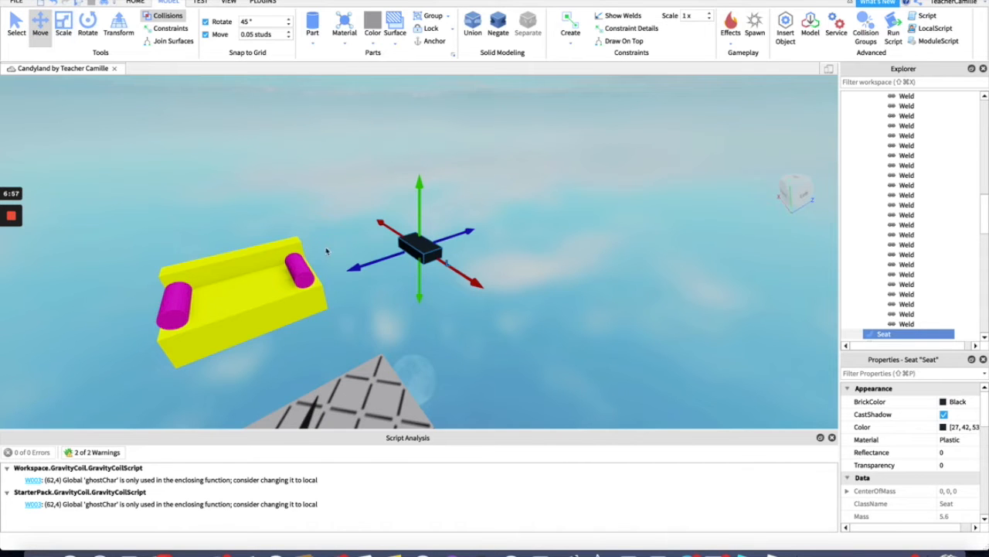
{"action": "left_click_drag", "start_coordinate": [361, 274], "coordinate": [145, 281]}
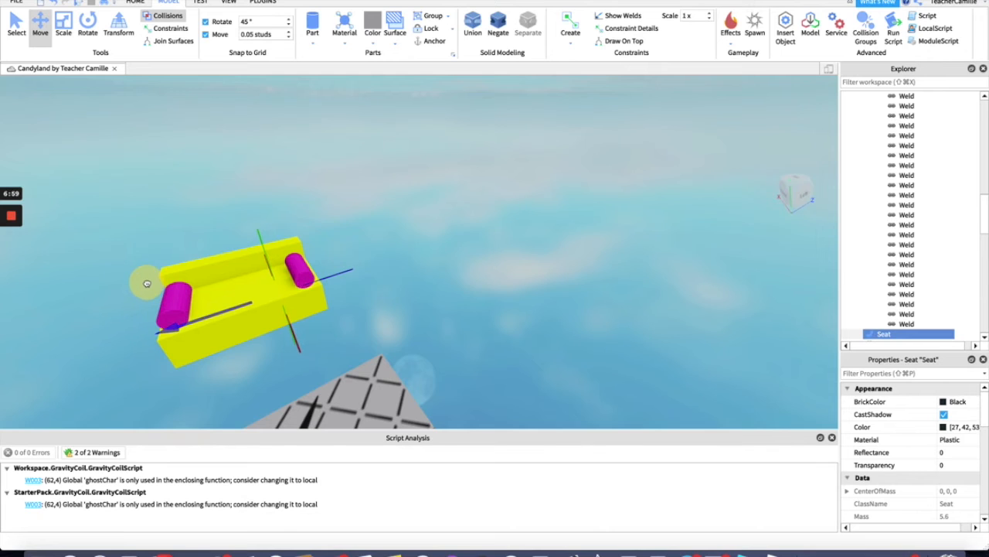
{"action": "left_click_drag", "start_coordinate": [256, 226], "coordinate": [240, 139]}
{"action": "left_click_drag", "start_coordinate": [265, 255], "coordinate": [281, 294]}
{"action": "left_click_drag", "start_coordinate": [133, 293], "coordinate": [76, 307]}
{"action": "left_click_drag", "start_coordinate": [204, 194], "coordinate": [205, 235]}
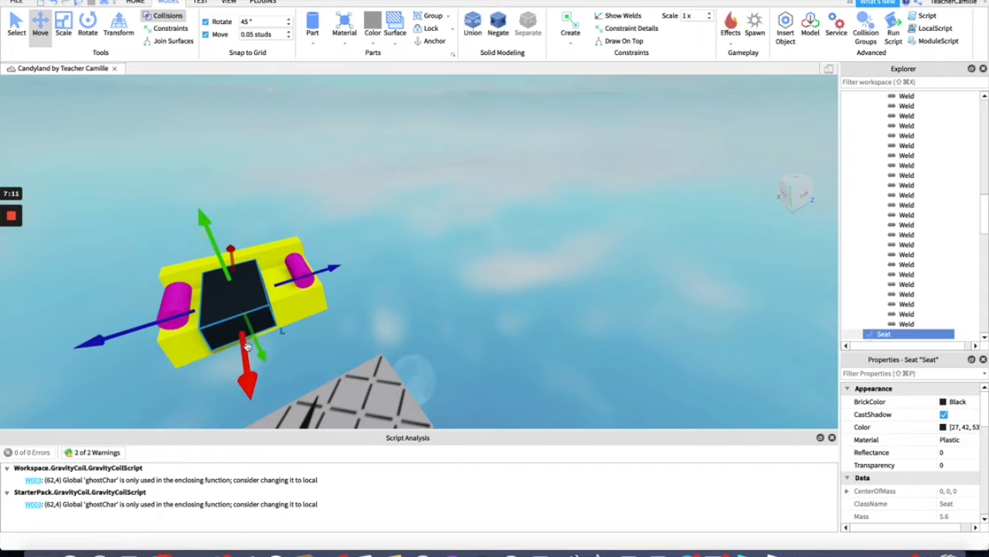
- Scale the black Seat into a thin slab that fits the sofa's seating area and spans between the armrests
{"action": "left_click", "coordinate": [73, 32]}
{"action": "left_click_drag", "start_coordinate": [227, 268], "coordinate": [215, 319]}
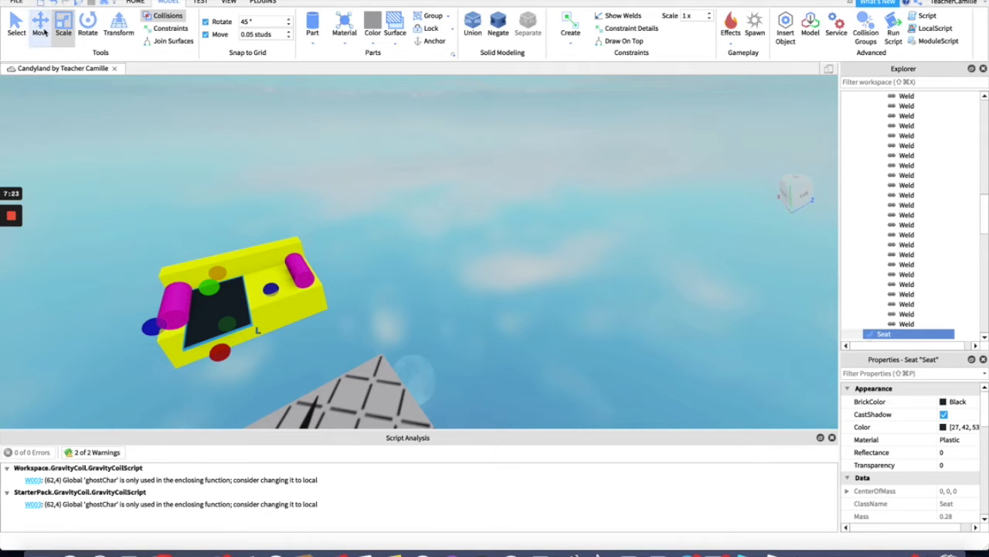
{"action": "left_click_drag", "start_coordinate": [219, 353], "coordinate": [223, 334]}
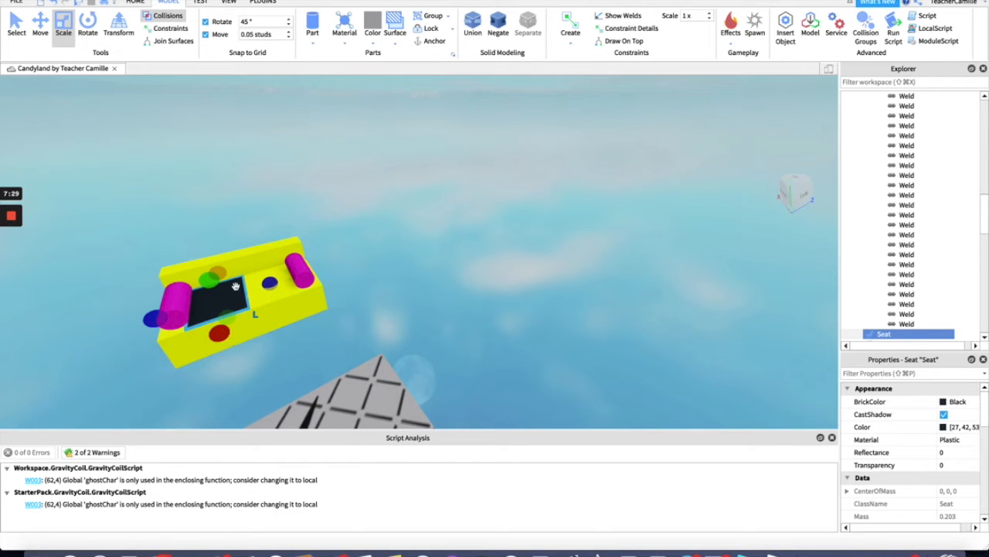
{"action": "left_click_drag", "start_coordinate": [276, 286], "coordinate": [314, 277]}
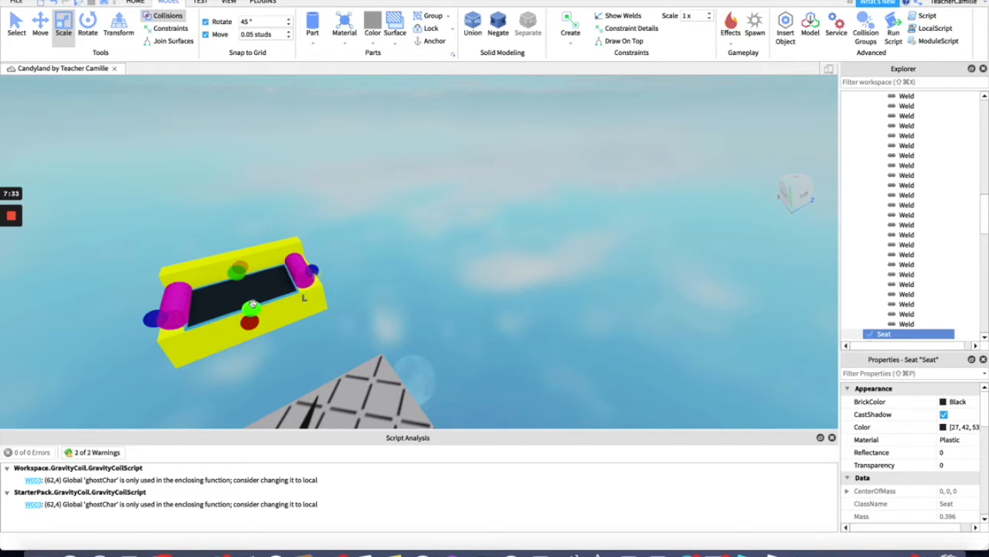
- Change the BrickColor of the black Seat on the yellow sofa to Hot pink
{"action": "left_click", "coordinate": [402, 208]}
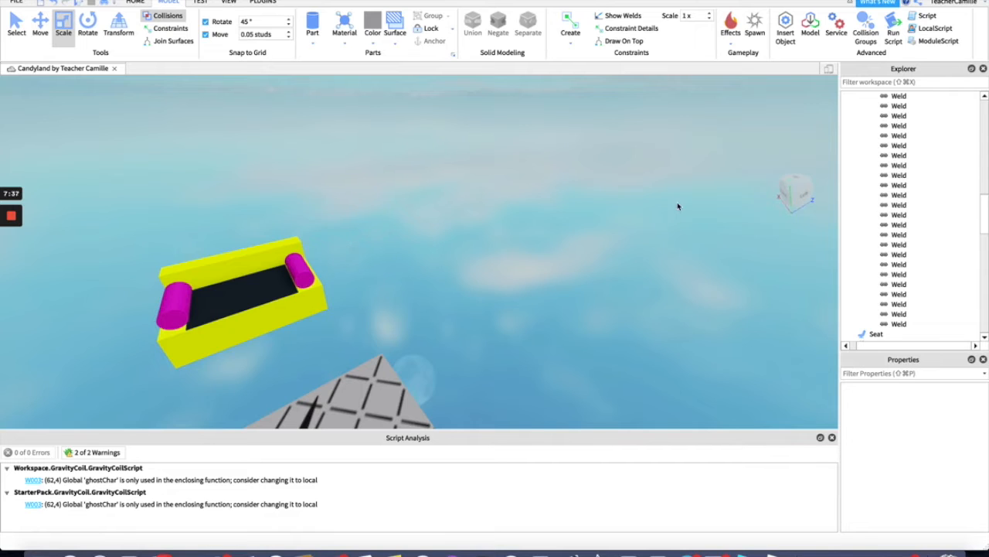
{"action": "left_click", "coordinate": [287, 289]}
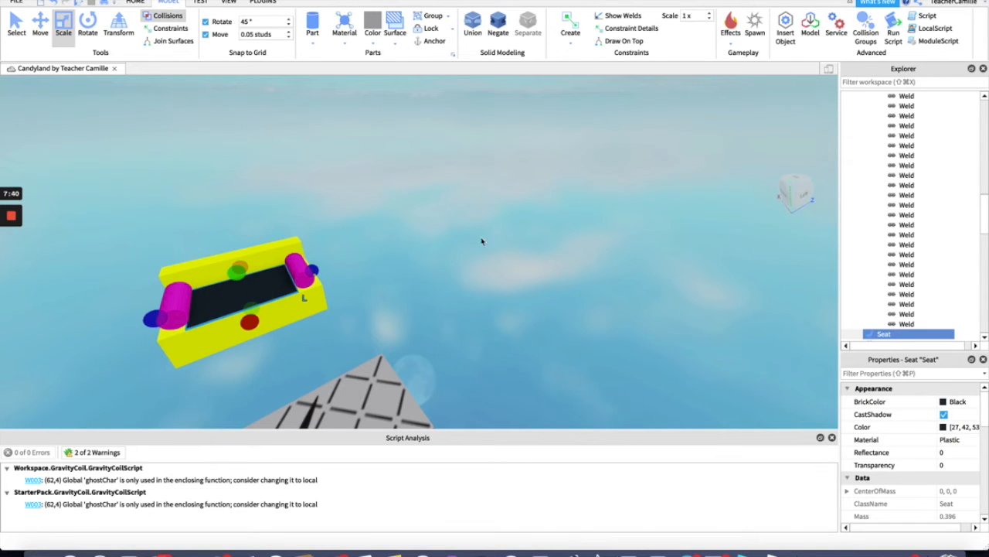
{"action": "scroll", "coordinate": [887, 237], "scroll_direction": "down", "scroll_amount": 4}
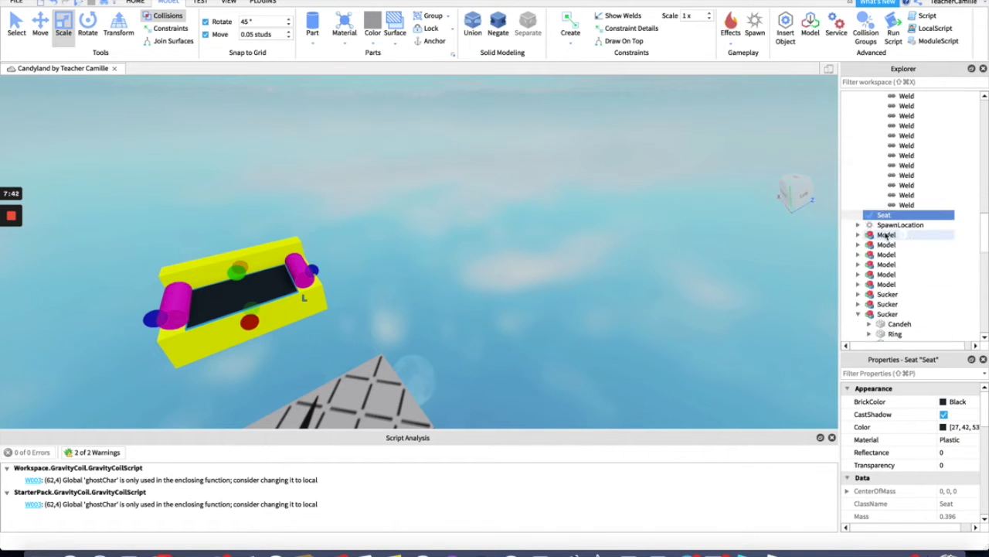
{"action": "scroll", "coordinate": [886, 236], "scroll_direction": "up", "scroll_amount": 6}
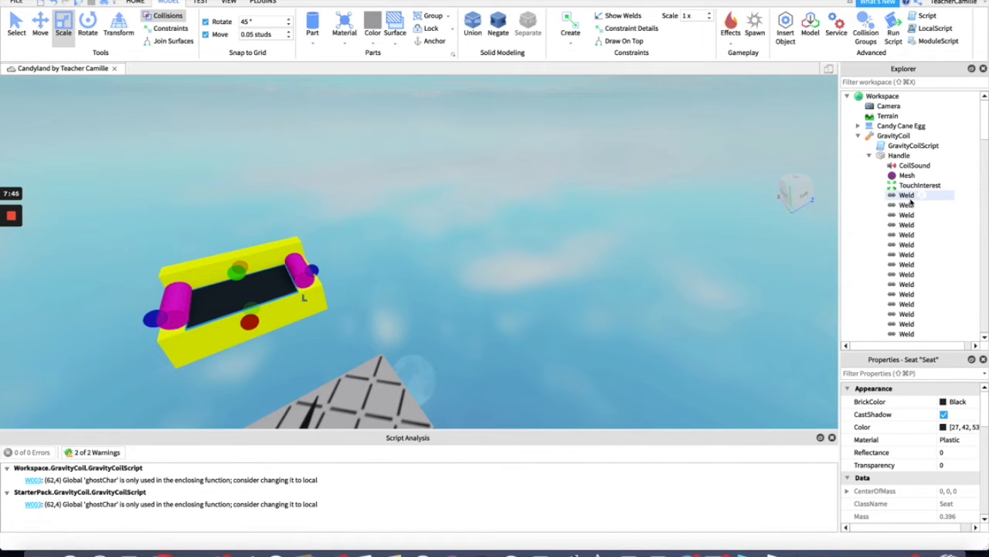
{"action": "left_click", "coordinate": [913, 401]}
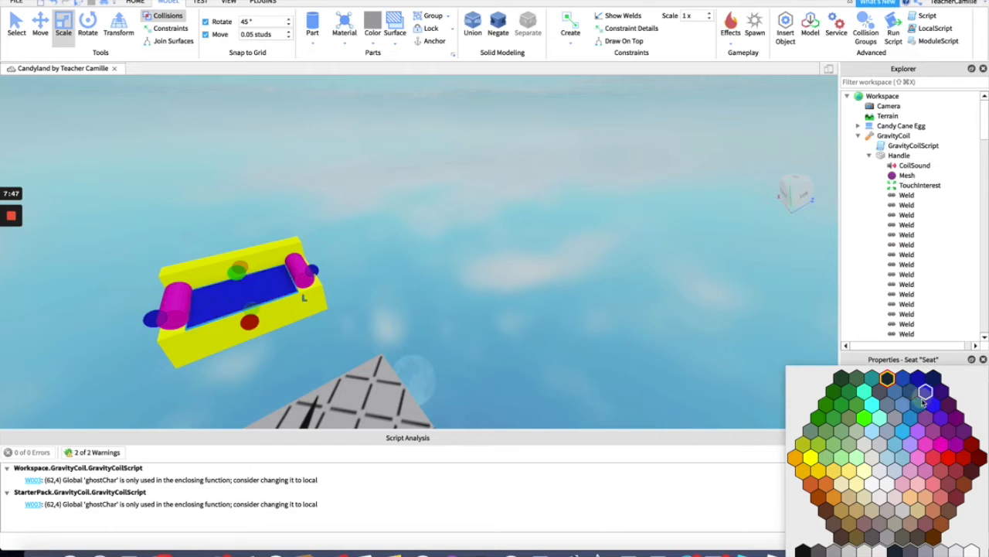
{"action": "left_click", "coordinate": [941, 445]}
{"action": "left_click", "coordinate": [529, 198]}
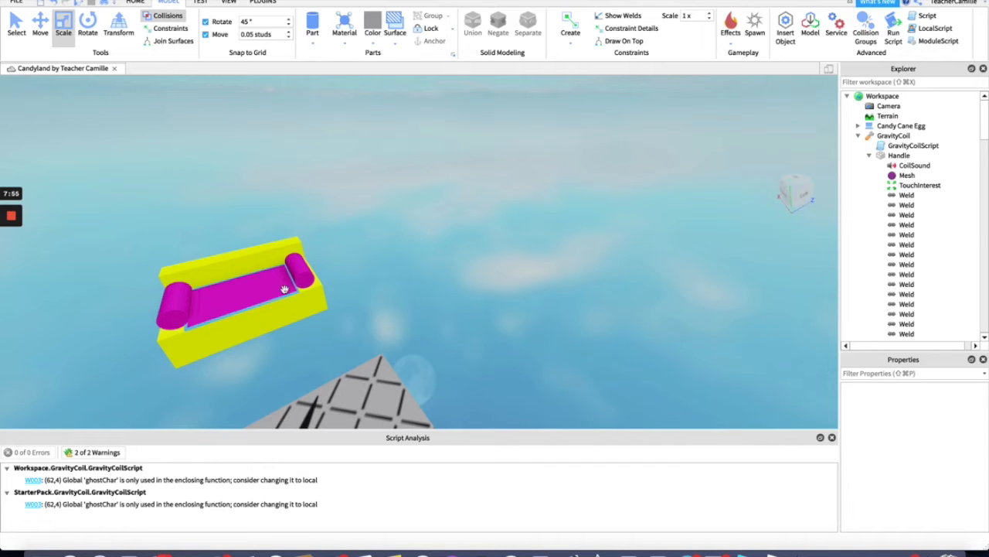
- Anchor the hot pink Seat between the sofa's armrests
{"action": "left_click", "coordinate": [260, 283]}
{"action": "left_click", "coordinate": [431, 45]}
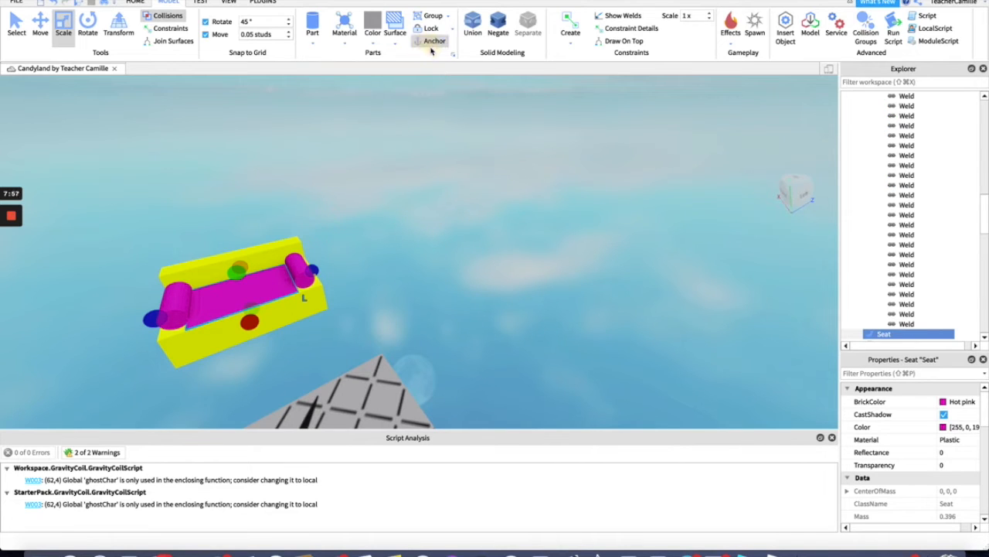
{"action": "left_click", "coordinate": [553, 208]}
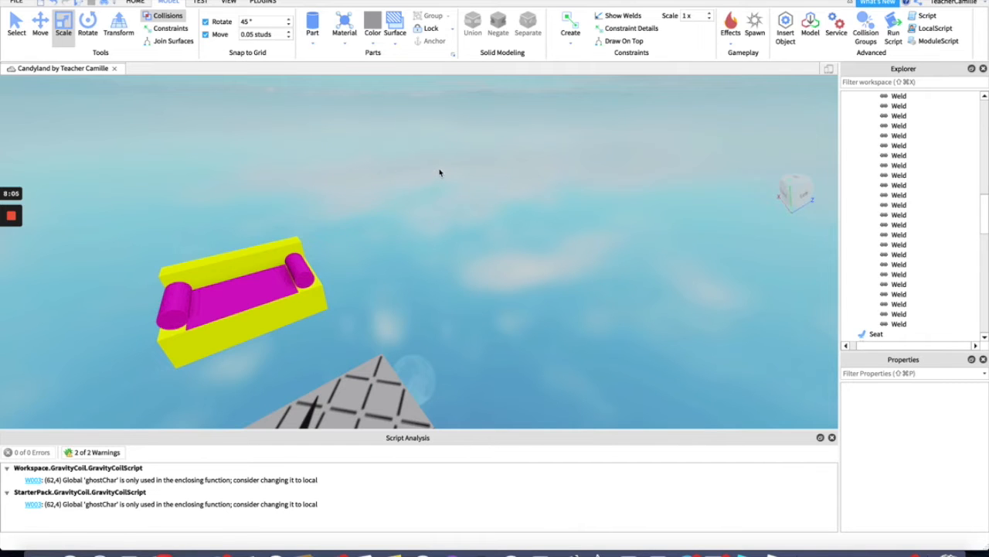
- Select the backrest, both armrests, the yellow base and the Seat together and group them into one model
{"action": "left_click", "coordinate": [182, 248]}
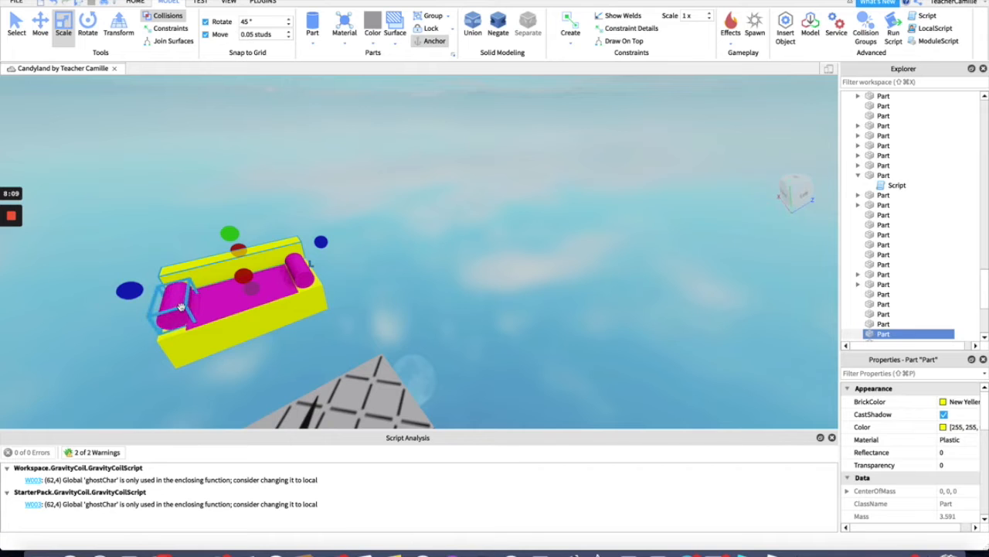
{"action": "left_click", "coordinate": [180, 306], "text": "shift"}
{"action": "left_click", "coordinate": [189, 352], "text": "shift"}
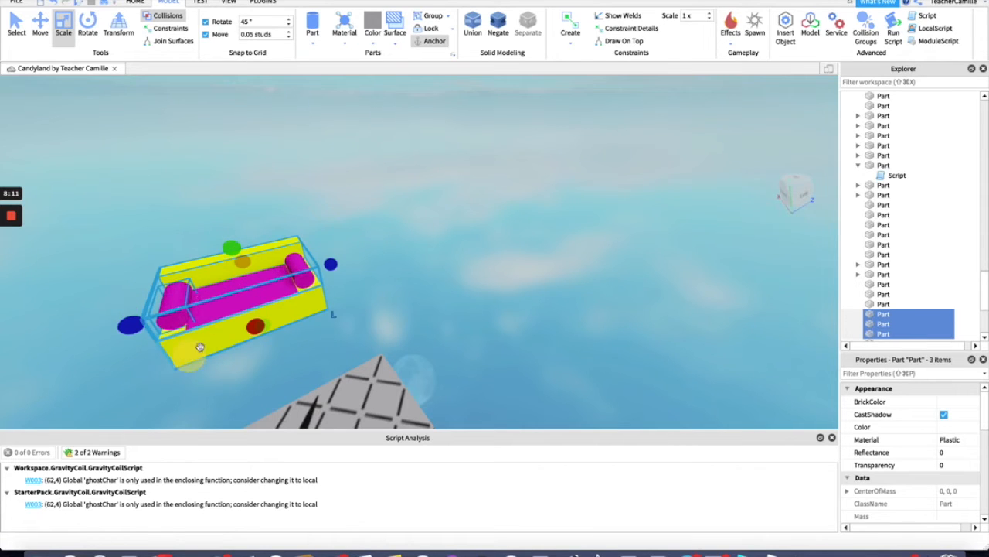
{"action": "left_click", "coordinate": [244, 298], "text": "shift"}
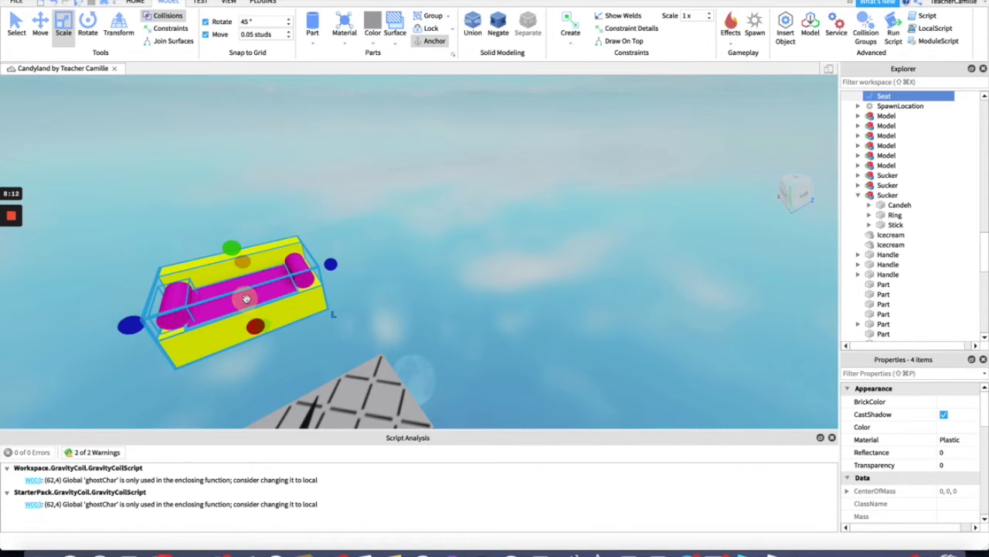
{"action": "left_click", "coordinate": [307, 277], "text": "shift"}
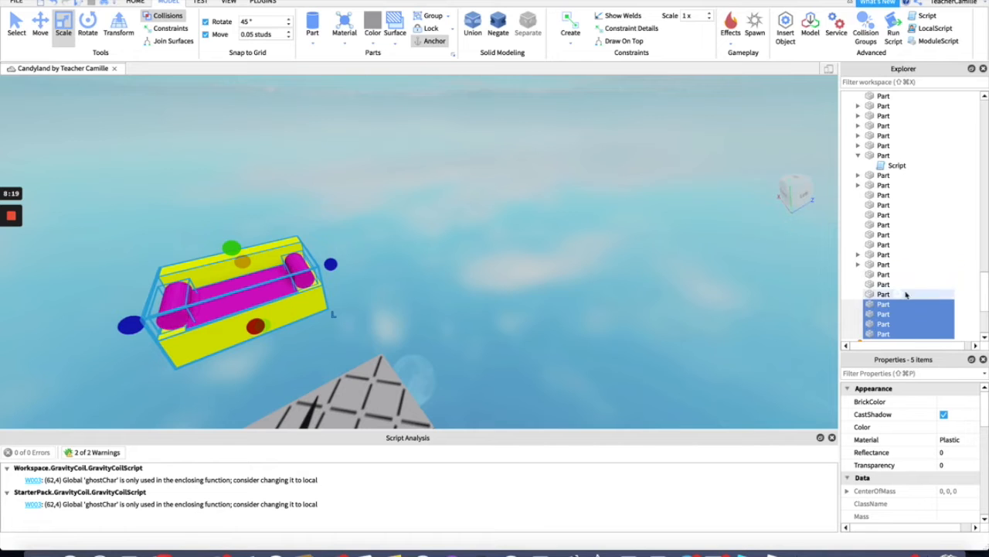
{"action": "scroll", "coordinate": [928, 290], "scroll_direction": "right", "scroll_amount": 1}
{"action": "scroll", "coordinate": [922, 288], "scroll_direction": "left", "scroll_amount": 1}
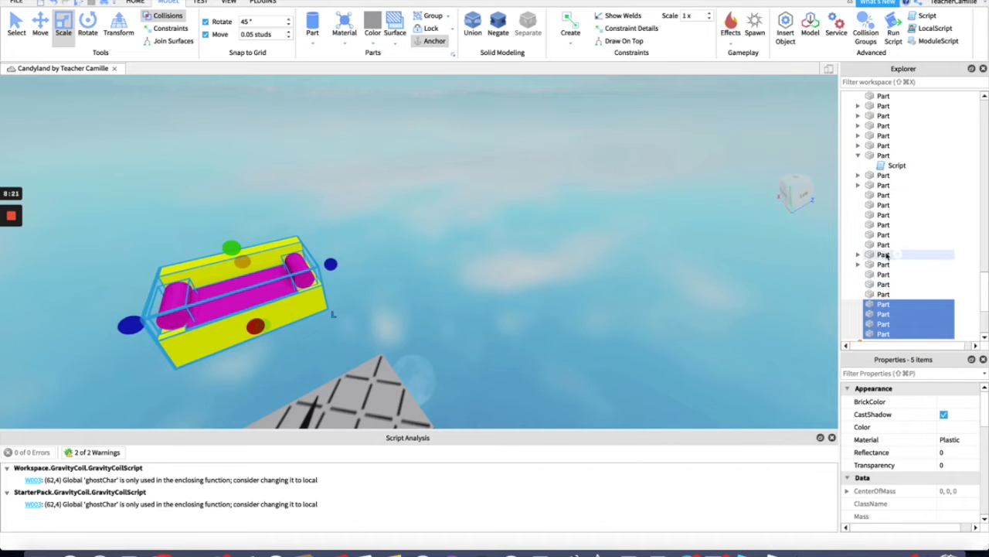
{"action": "scroll", "coordinate": [887, 255], "scroll_direction": "right", "scroll_amount": 1}
{"action": "left_click_drag", "start_coordinate": [982, 296], "coordinate": [986, 99]}
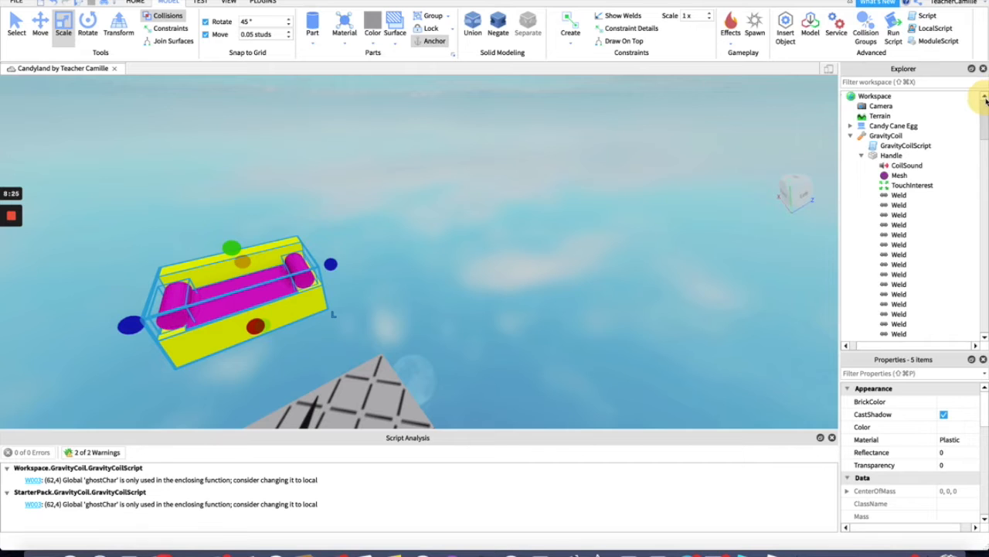
{"action": "left_click_drag", "start_coordinate": [986, 99], "coordinate": [983, 241]}
{"action": "left_click_drag", "start_coordinate": [984, 252], "coordinate": [983, 324]}
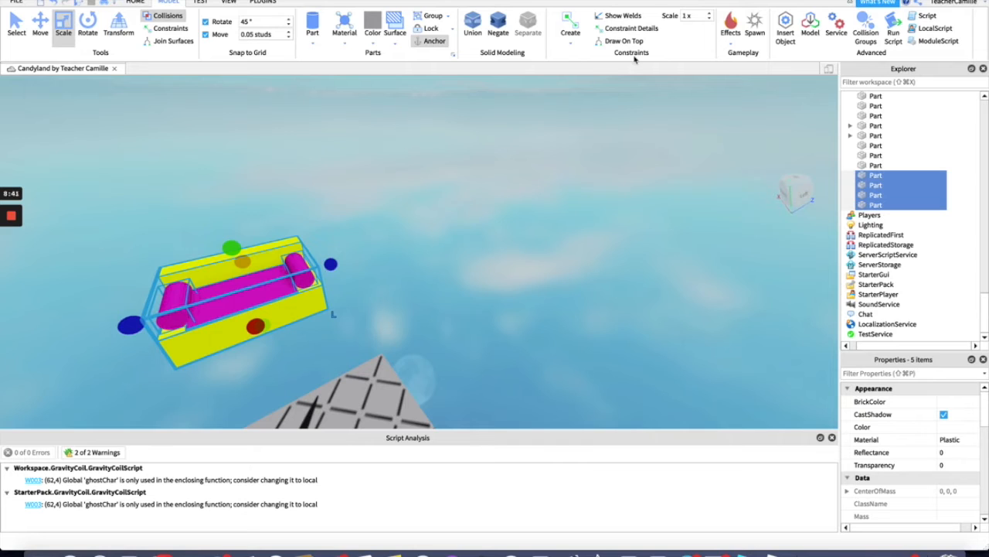
{"action": "scroll", "coordinate": [610, 140], "scroll_direction": "up", "scroll_amount": 1}
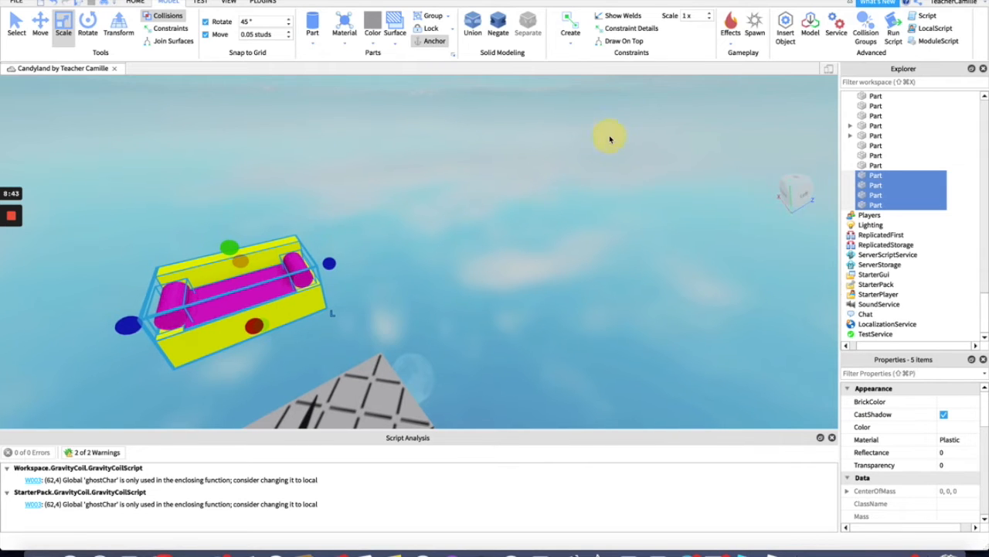
{"action": "scroll", "coordinate": [688, 132], "scroll_direction": "down", "scroll_amount": 1}
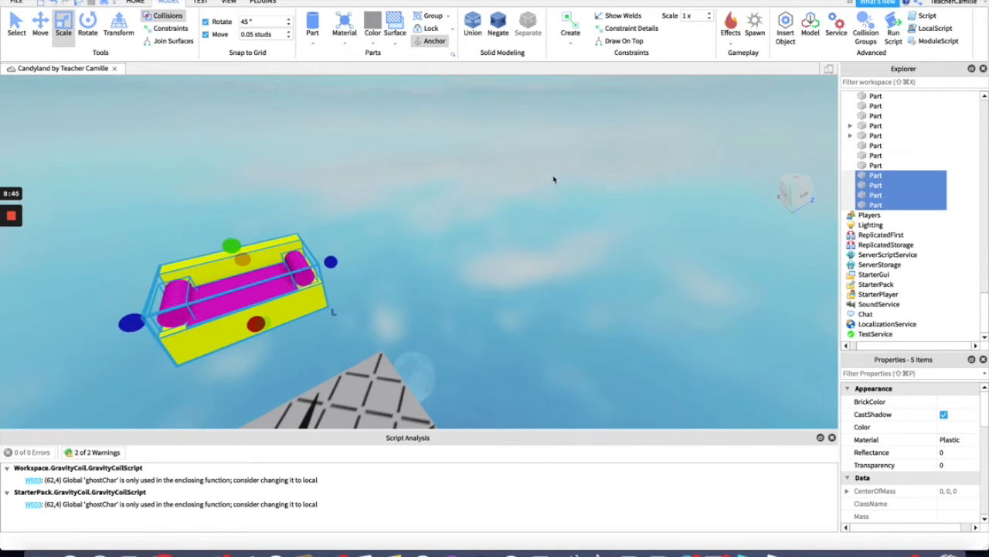
{"action": "right_click", "coordinate": [260, 274]}
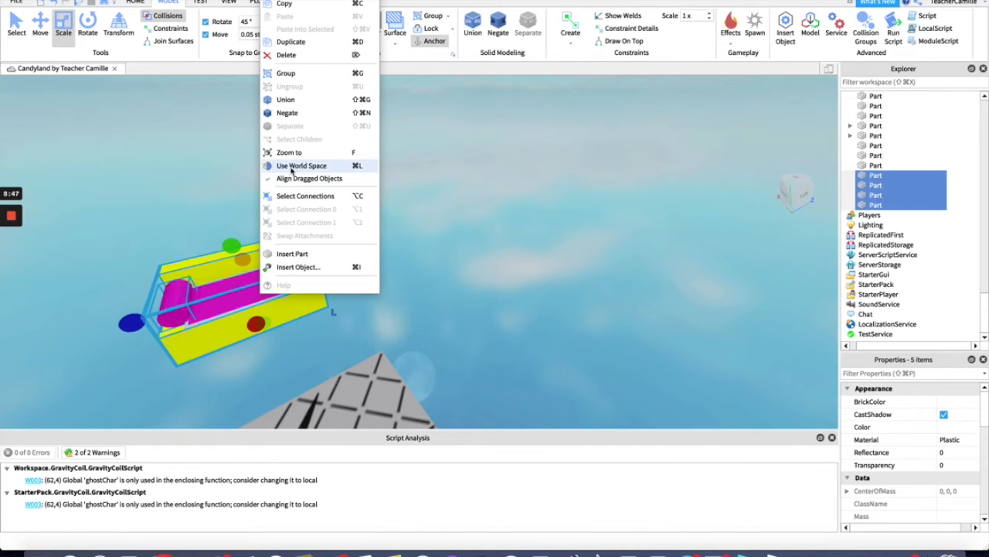
{"action": "left_click", "coordinate": [294, 78]}
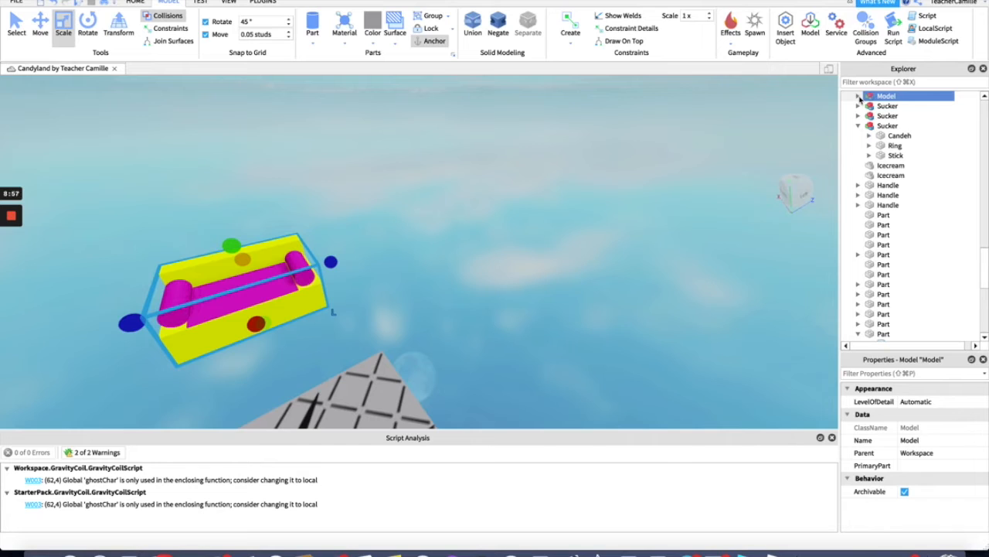
- Rename the grouped sofa model to the creator's first name in possessive form followed by "Couch", as one word without an apostrophe
{"action": "right_click", "coordinate": [899, 97]}
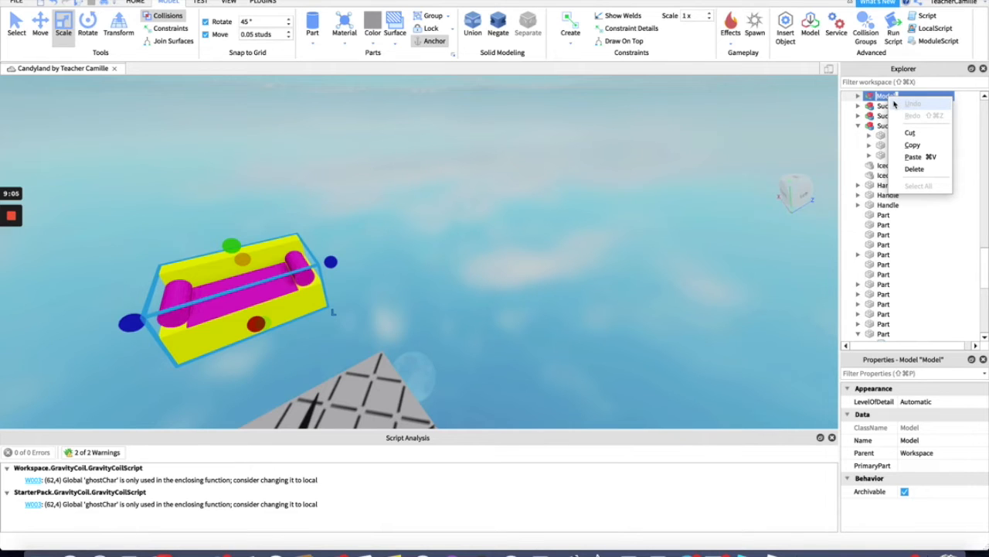
{"action": "left_click", "coordinate": [887, 97]}
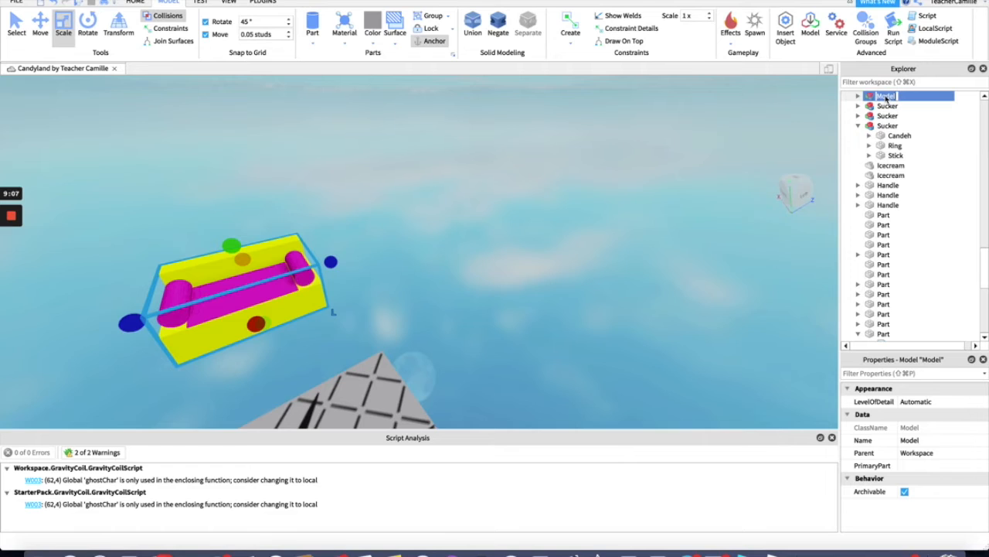
{"action": "type", "text": "CamillesCouch"}
{"action": "left_click", "coordinate": [677, 140]}
{"action": "left_click", "coordinate": [260, 283]}
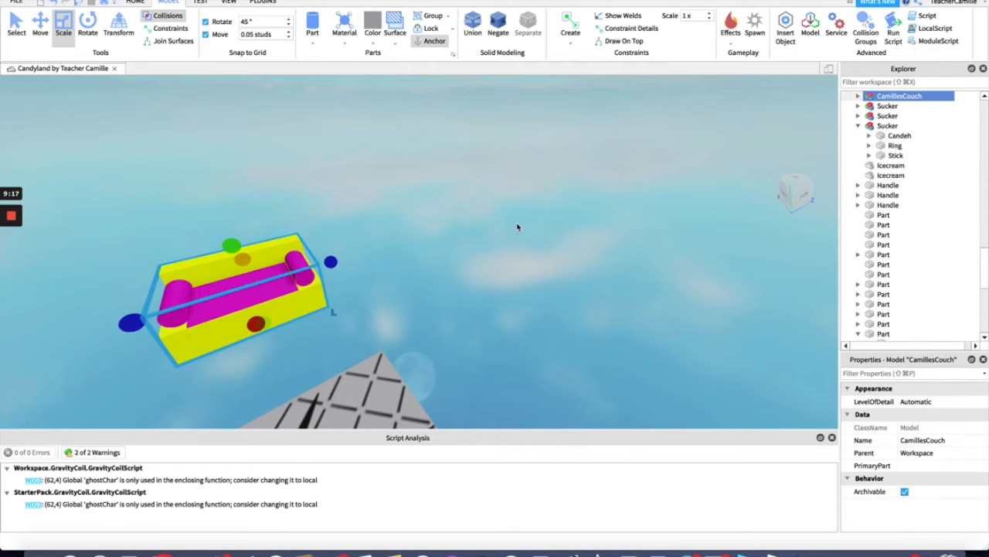
- Examine the couch's size and placement beside the spawn platform and the obstacle course from several angles
{"action": "scroll", "coordinate": [516, 225], "scroll_direction": "up", "scroll_amount": 5}
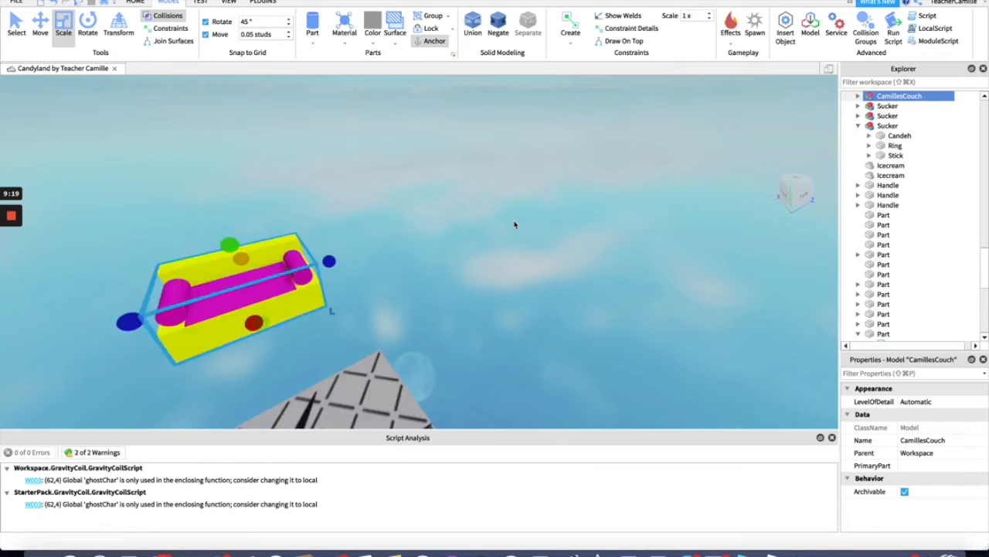
{"action": "scroll", "coordinate": [514, 224], "scroll_direction": "down", "scroll_amount": 10}
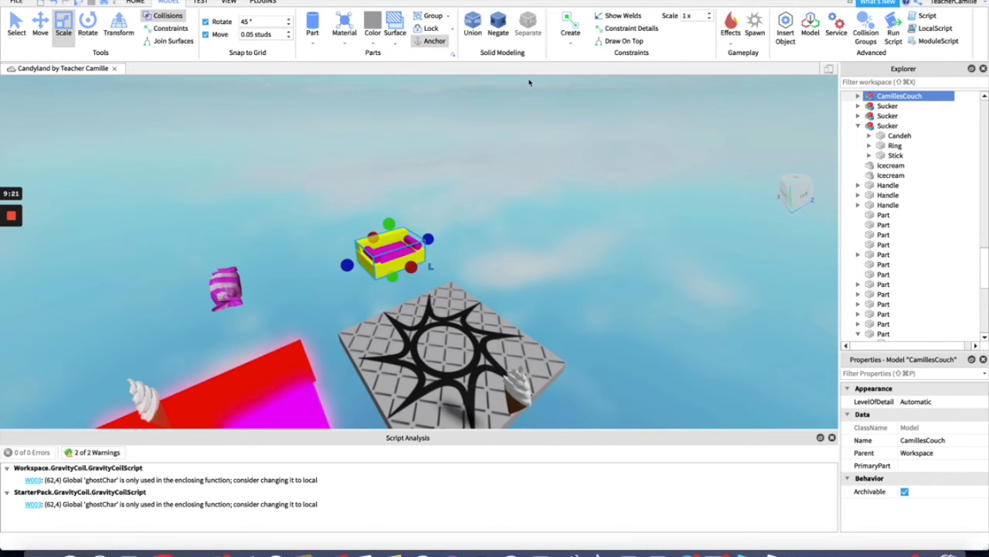
{"action": "right_click_drag", "start_coordinate": [502, 150], "coordinate": [502, 150]}
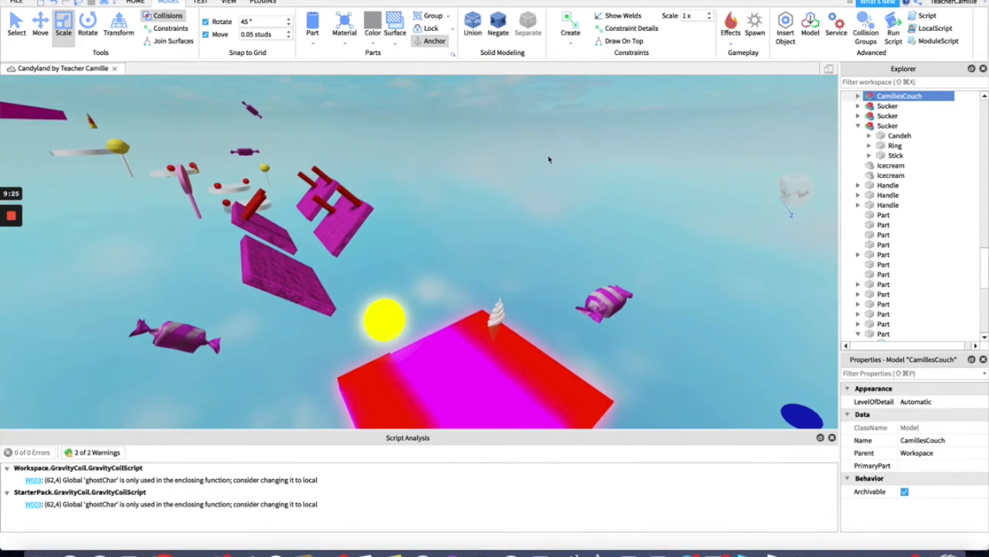
{"action": "key", "text": "a"}
{"action": "key", "text": "s"}
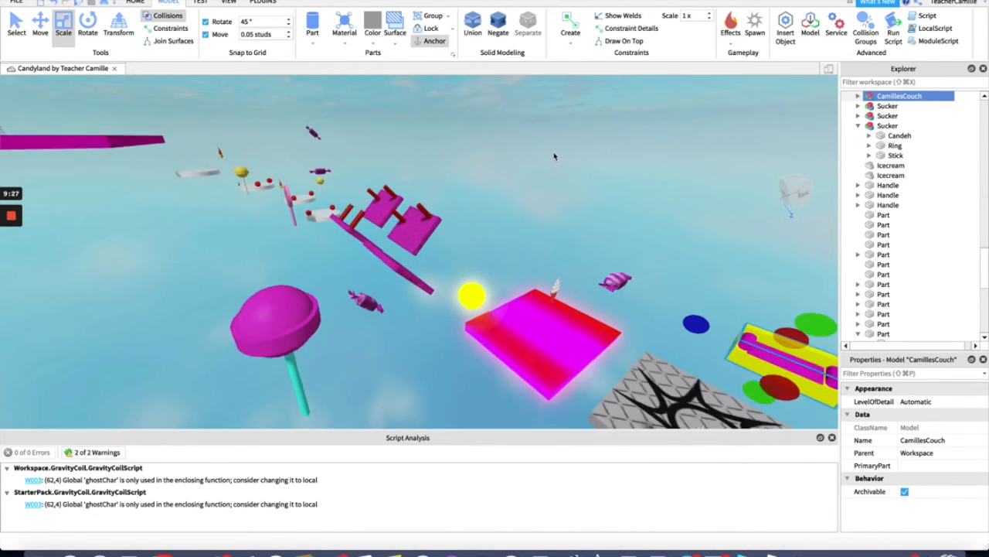
{"action": "key", "text": "d"}
{"action": "key", "text": "w"}
{"action": "key", "text": "s"}
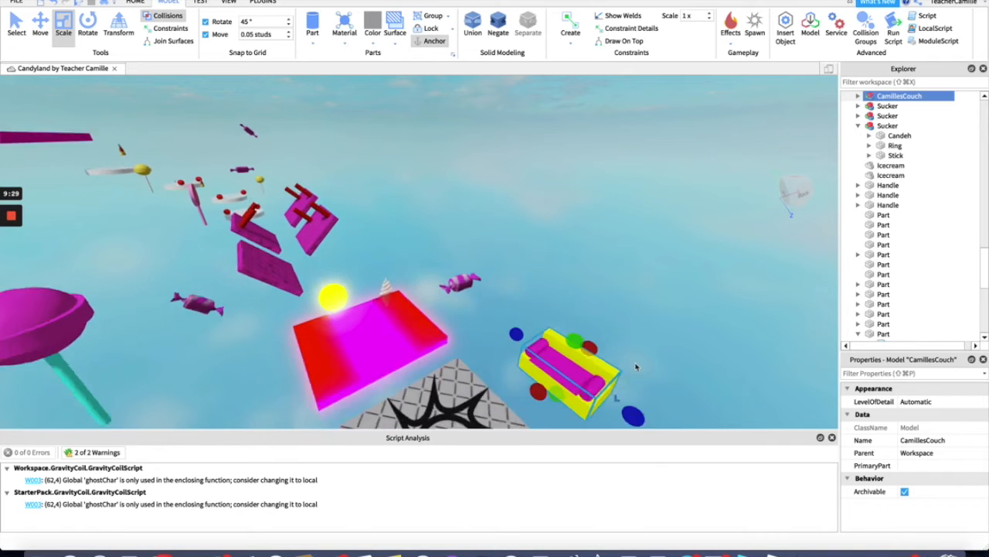
{"action": "right_click_drag", "start_coordinate": [579, 269], "coordinate": [584, 268]}
{"action": "key", "text": "d"}
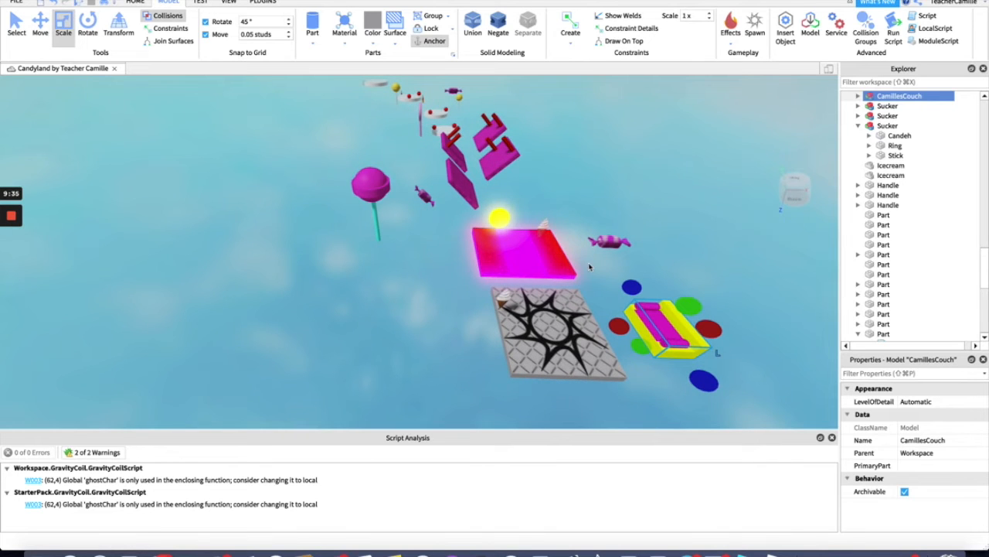
{"action": "key", "text": "e"}
{"action": "key", "text": "q"}
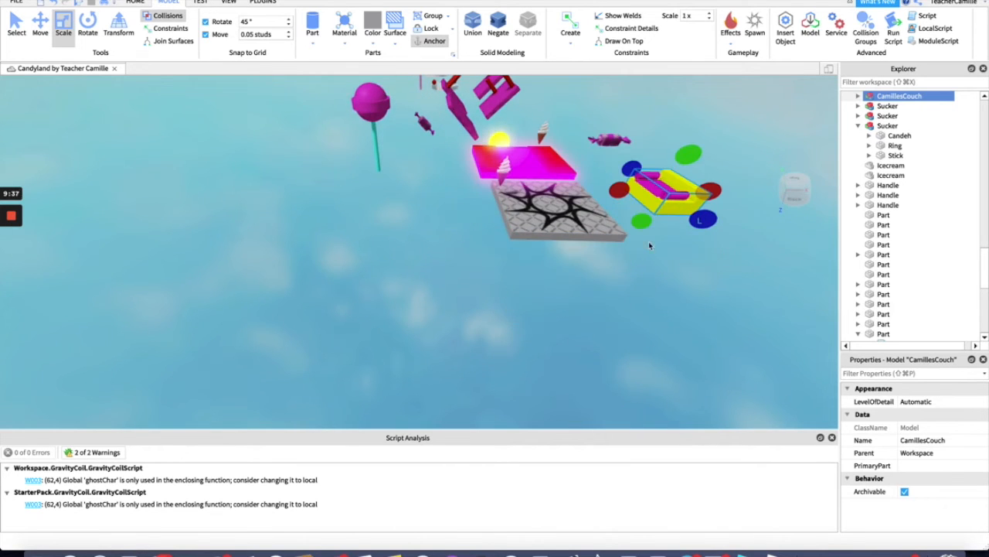
{"action": "key", "text": "q"}
{"action": "key", "text": "d"}
{"action": "key", "text": "d"}
{"action": "key", "text": "s"}
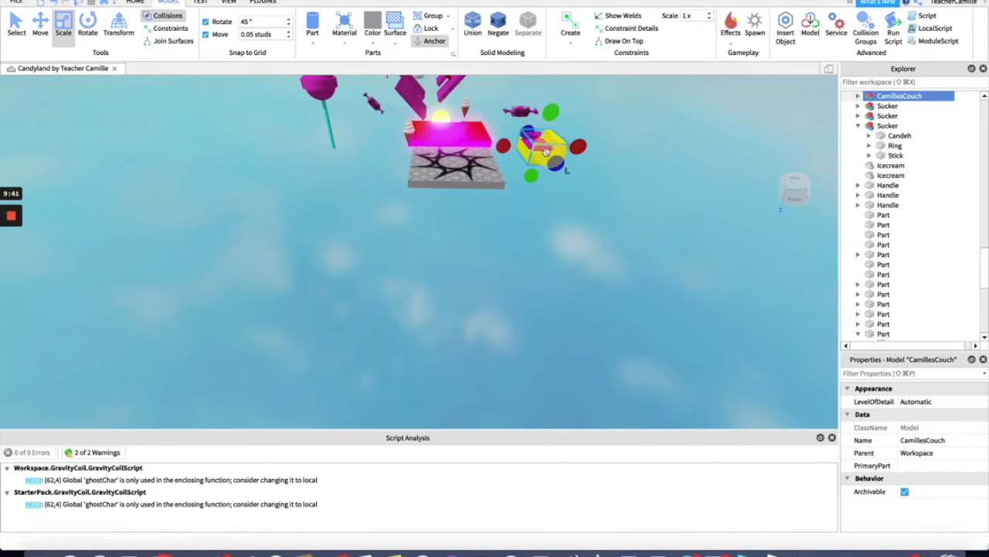
- Enlarge the couch model slightly and move it onto the spawn platform's near corner
{"action": "mouse_move", "coordinate": [505, 147]}
{"action": "left_mouse_down"}
{"action": "mouse_move", "coordinate": [469, 147]}
{"action": "mouse_move", "coordinate": [518, 155]}
{"action": "left_mouse_up"}
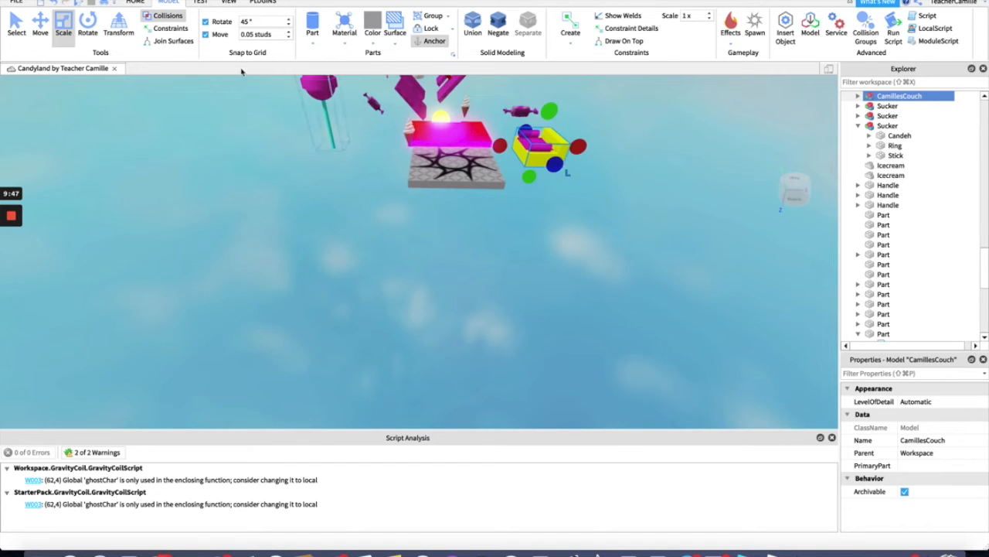
{"action": "left_click", "coordinate": [48, 27]}
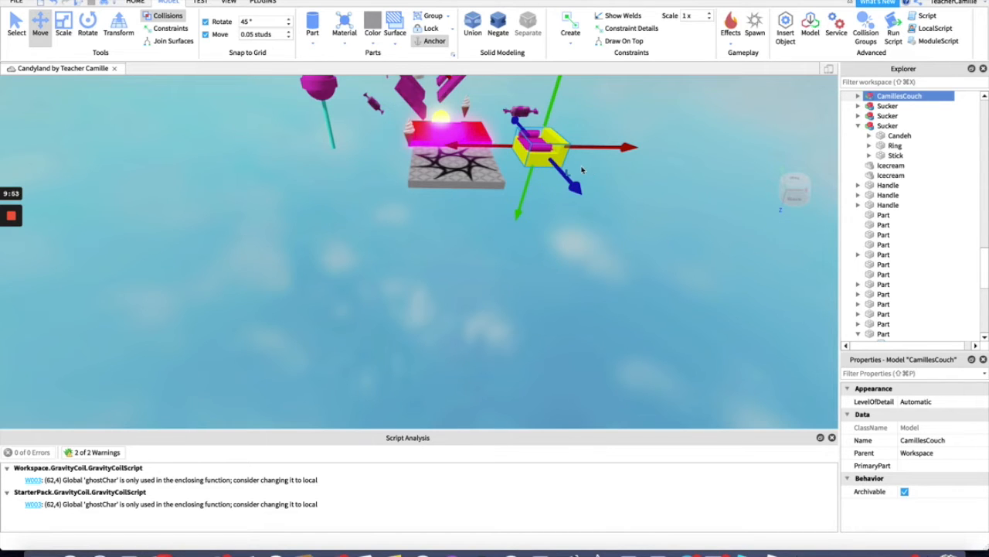
{"action": "scroll", "coordinate": [582, 170], "scroll_direction": "down", "scroll_amount": 2}
{"action": "scroll", "coordinate": [582, 174], "scroll_direction": "up", "scroll_amount": 3}
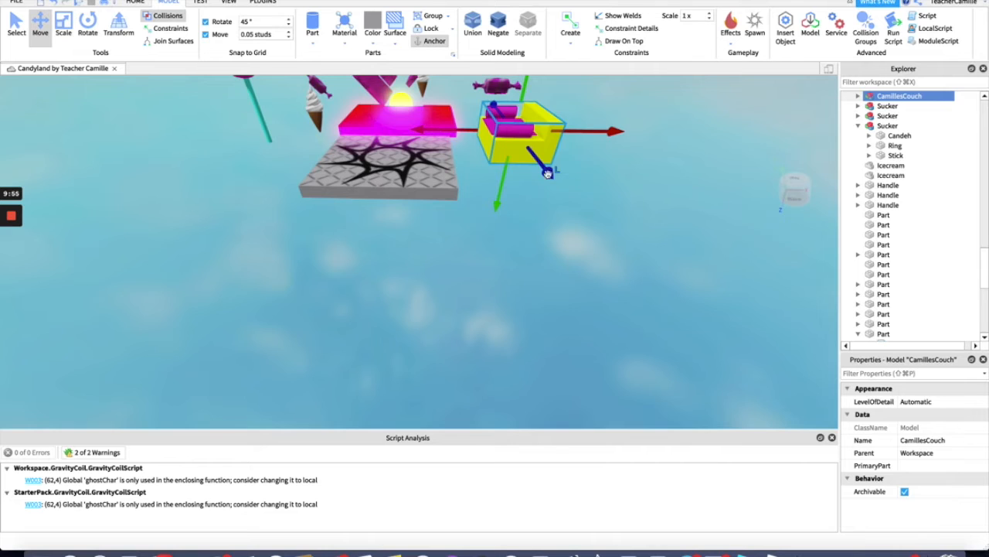
{"action": "left_click_drag", "start_coordinate": [443, 132], "coordinate": [442, 242]}
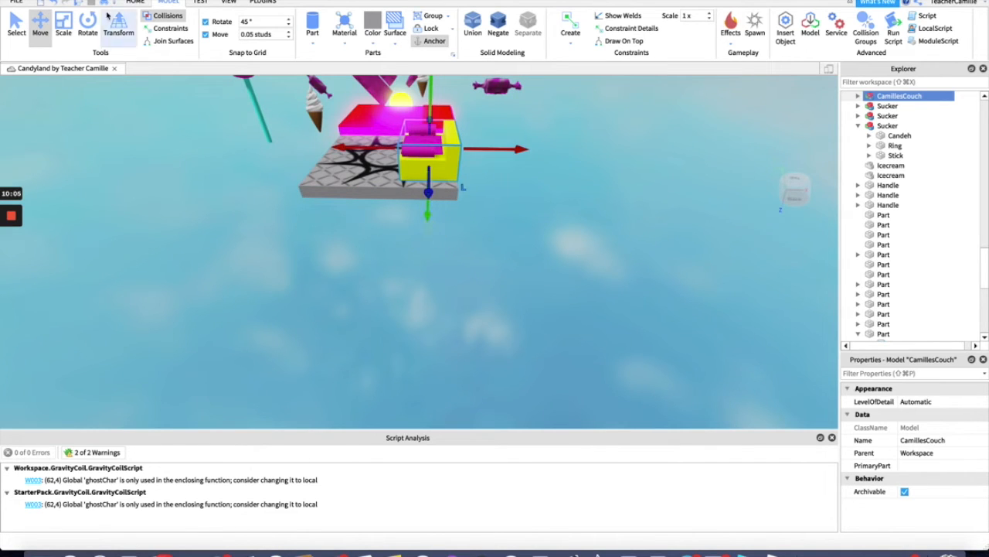
- Scale the couch model down slightly so it fits better on the spawn platform's corner
{"action": "left_click", "coordinate": [64, 31]}
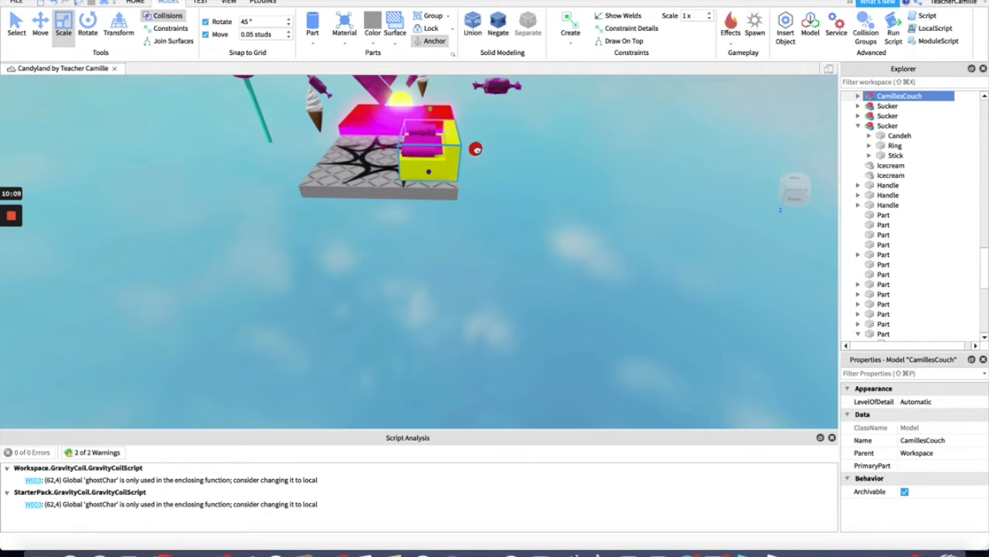
{"action": "left_click_drag", "start_coordinate": [475, 149], "coordinate": [468, 150]}
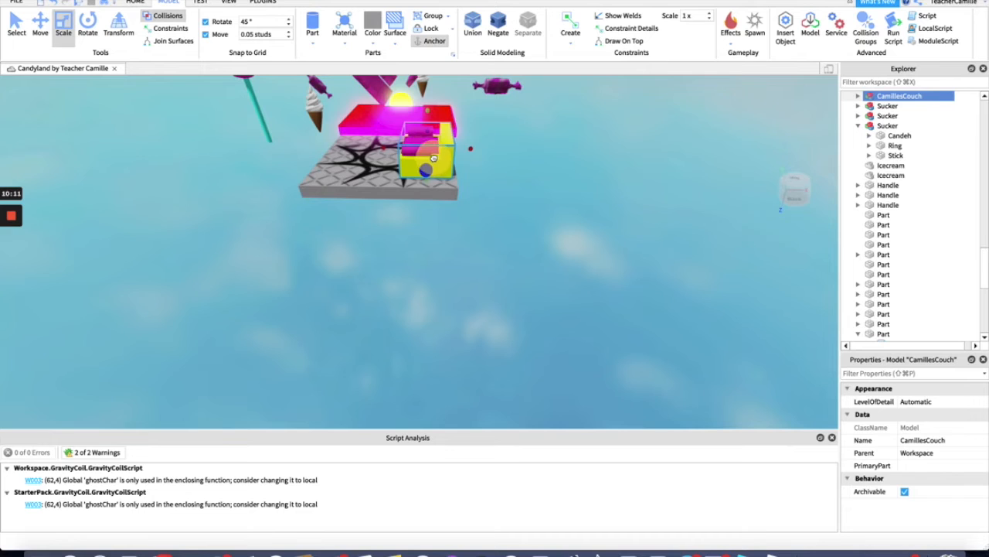
{"action": "left_click", "coordinate": [516, 145]}
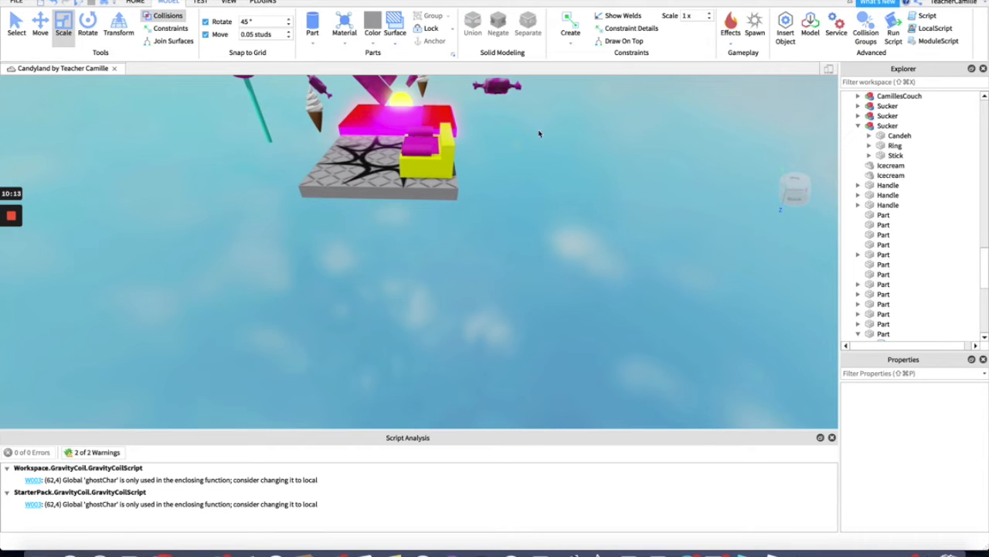
- Playtest the game, walk the avatar onto the couch to test the Seat, and end the test
{"action": "scroll", "coordinate": [595, 176], "scroll_direction": "down", "scroll_amount": 5}
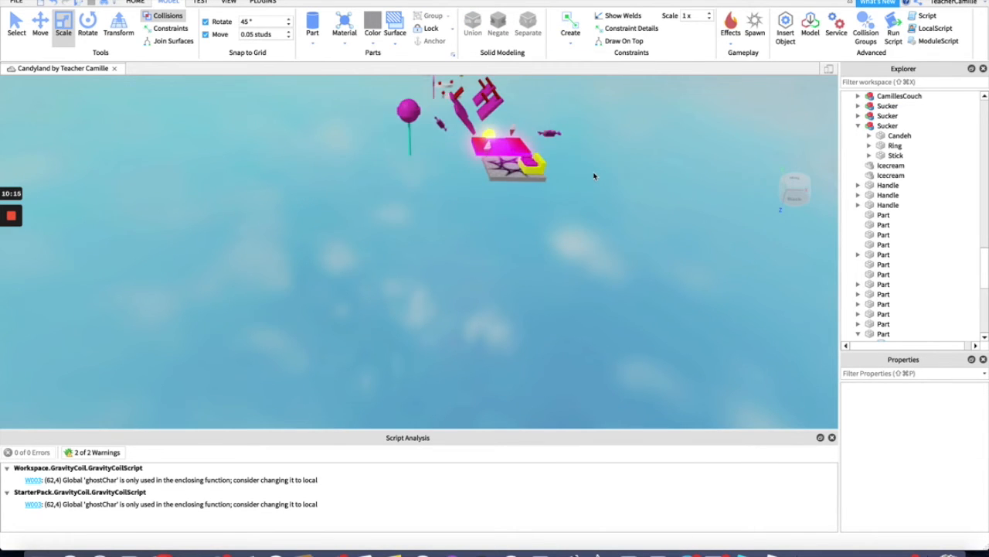
{"action": "scroll", "coordinate": [596, 176], "scroll_direction": "up", "scroll_amount": 3}
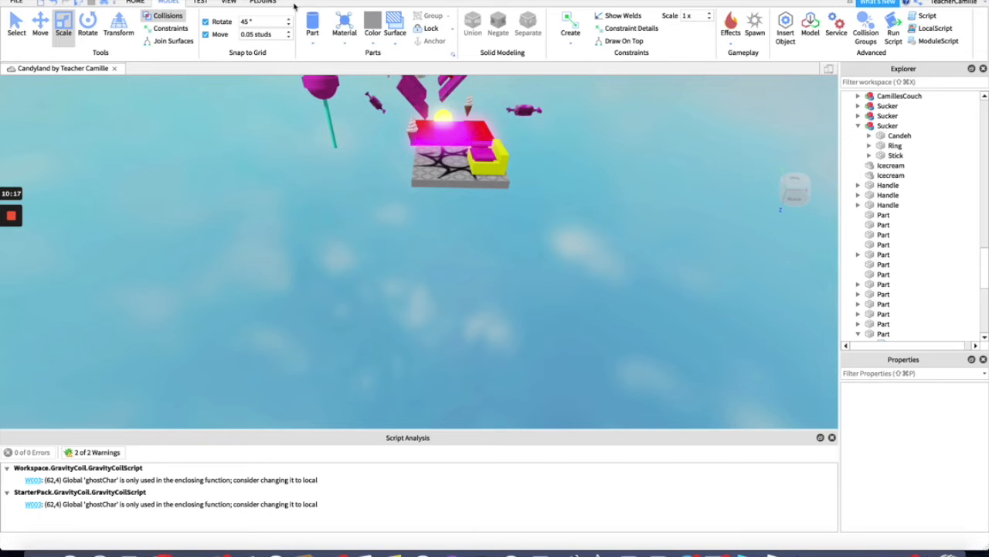
{"action": "left_click", "coordinate": [136, 4]}
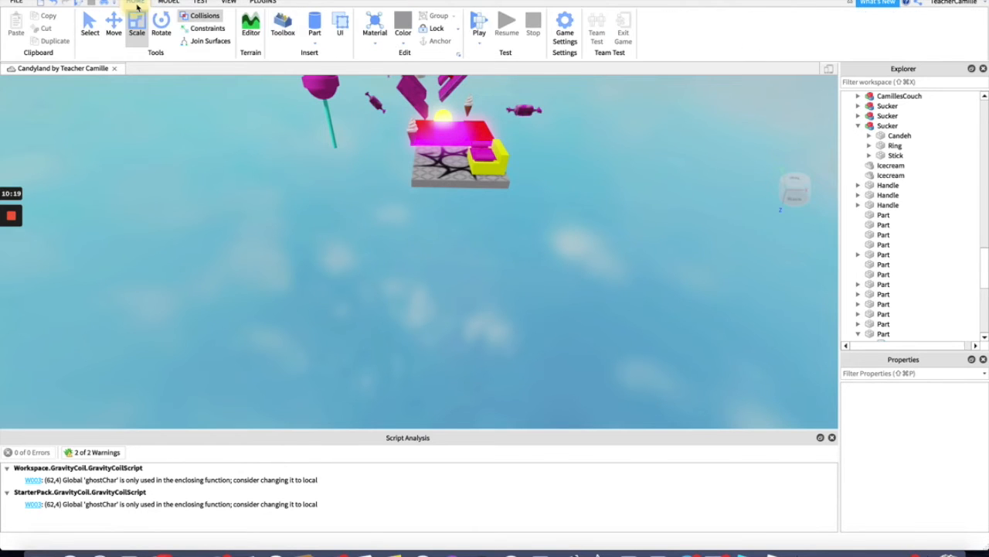
{"action": "left_click", "coordinate": [479, 23]}
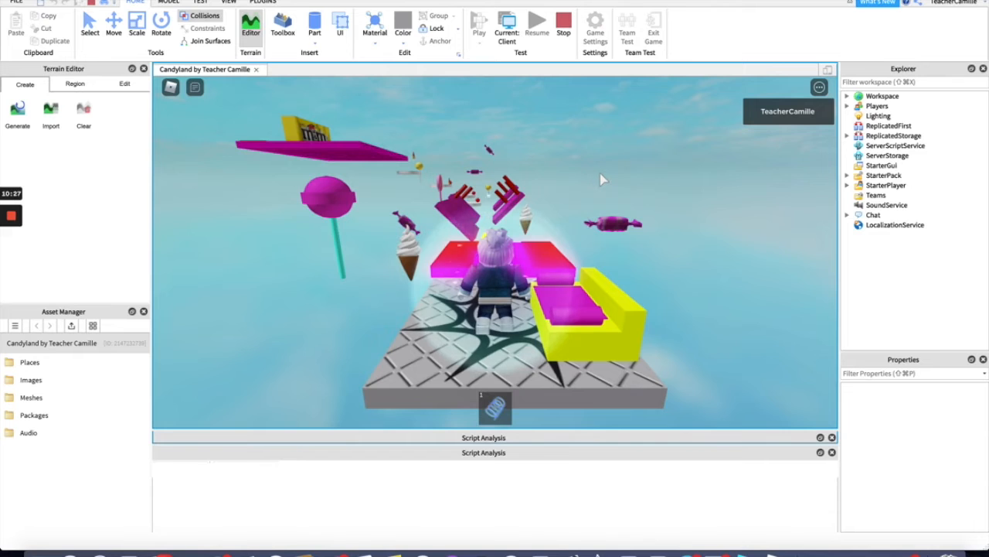
{"action": "key", "text": "d"}
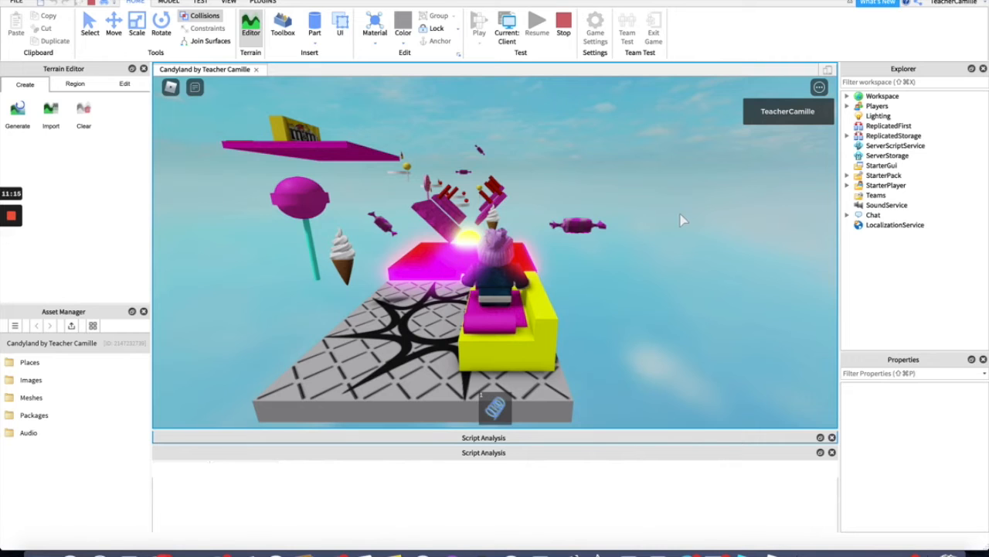
{"action": "left_click", "coordinate": [565, 23]}
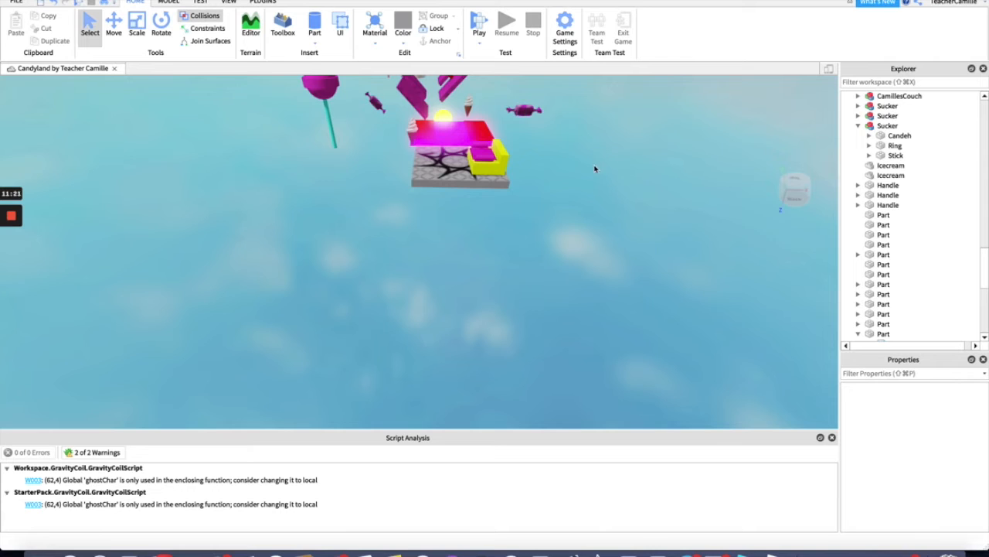
- Move the couch model to the near edge of the spawn platform, flush with its corner
{"action": "left_click", "coordinate": [490, 163]}
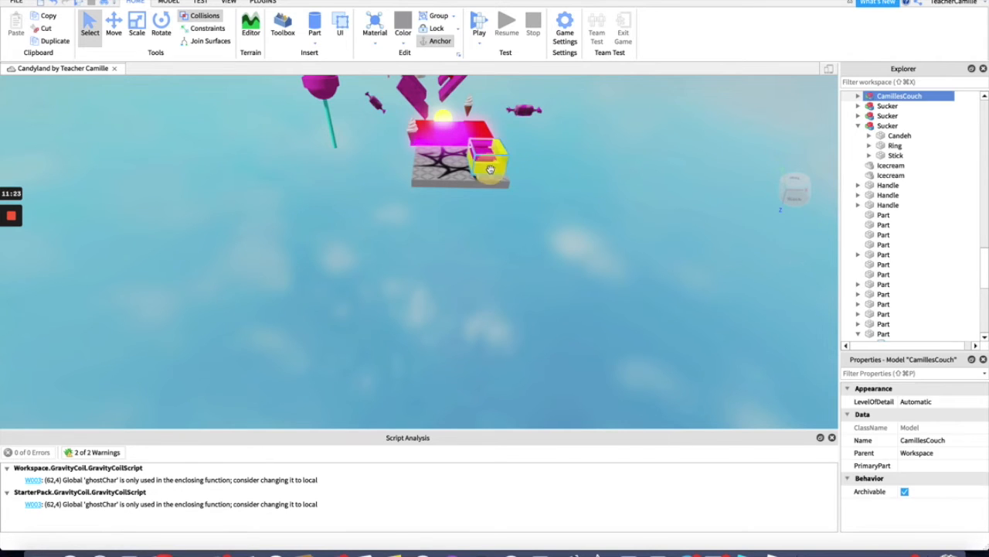
{"action": "left_click", "coordinate": [577, 171]}
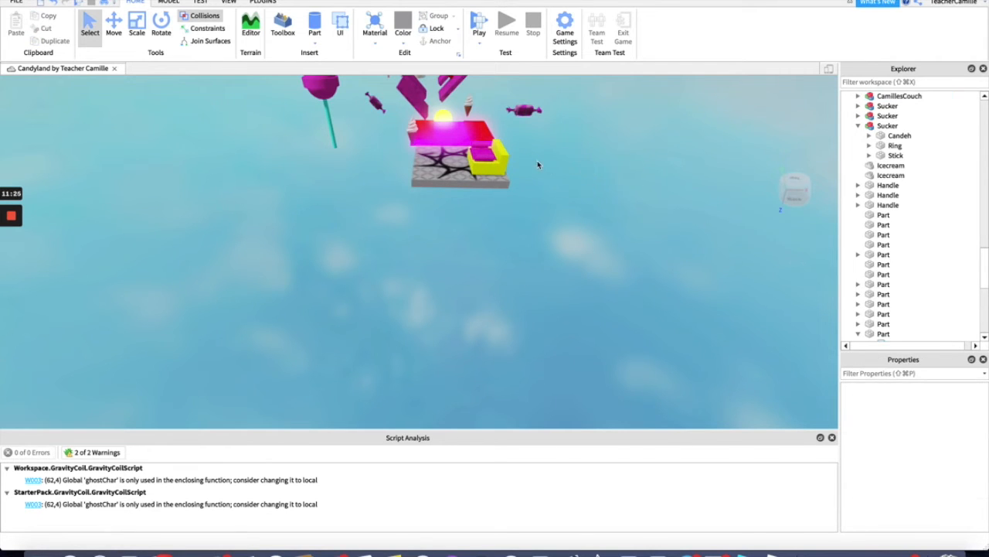
{"action": "scroll", "coordinate": [538, 163], "scroll_direction": "down", "scroll_amount": 3}
{"action": "scroll", "coordinate": [538, 164], "scroll_direction": "up", "scroll_amount": 5}
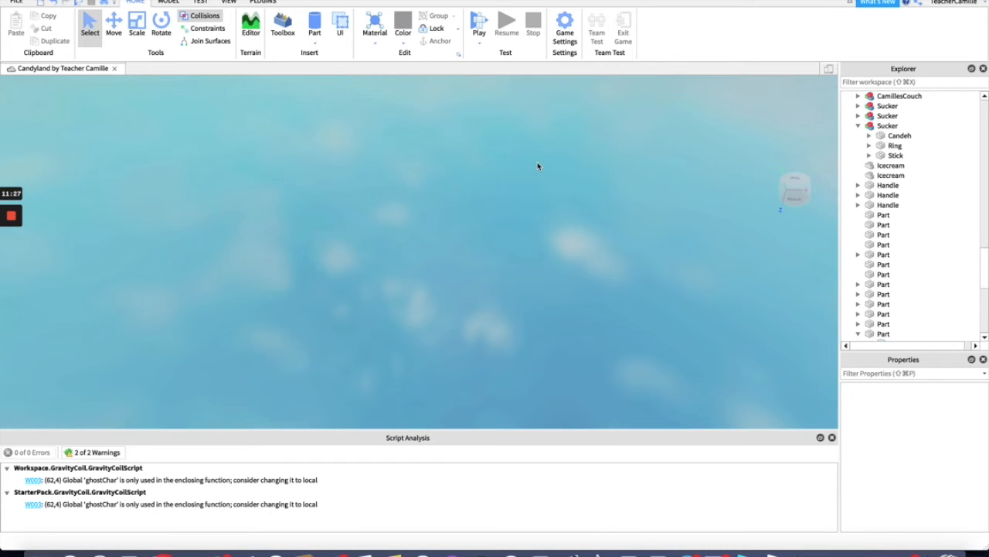
{"action": "scroll", "coordinate": [538, 165], "scroll_direction": "down", "scroll_amount": 1}
{"action": "key", "text": "a"}
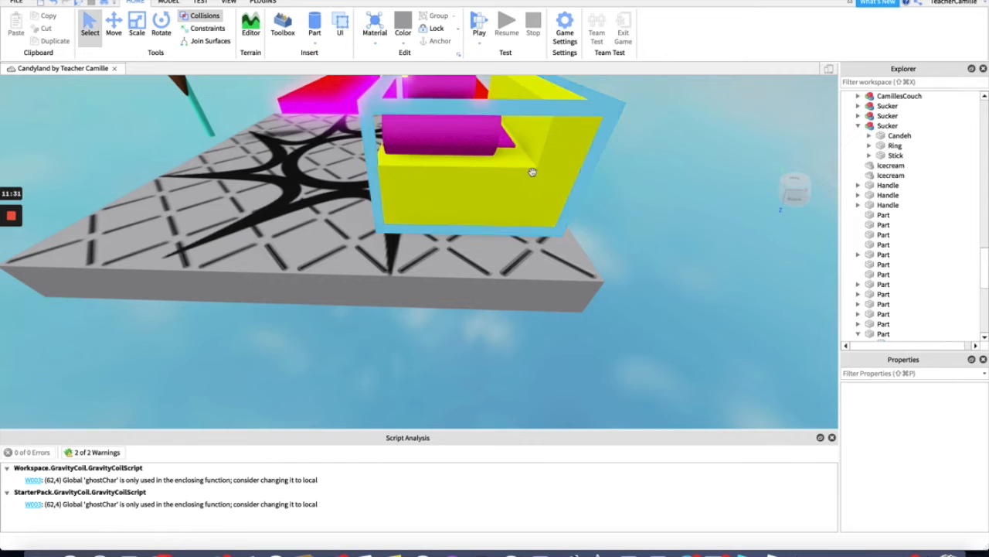
{"action": "left_click_drag", "start_coordinate": [512, 165], "coordinate": [475, 275]}
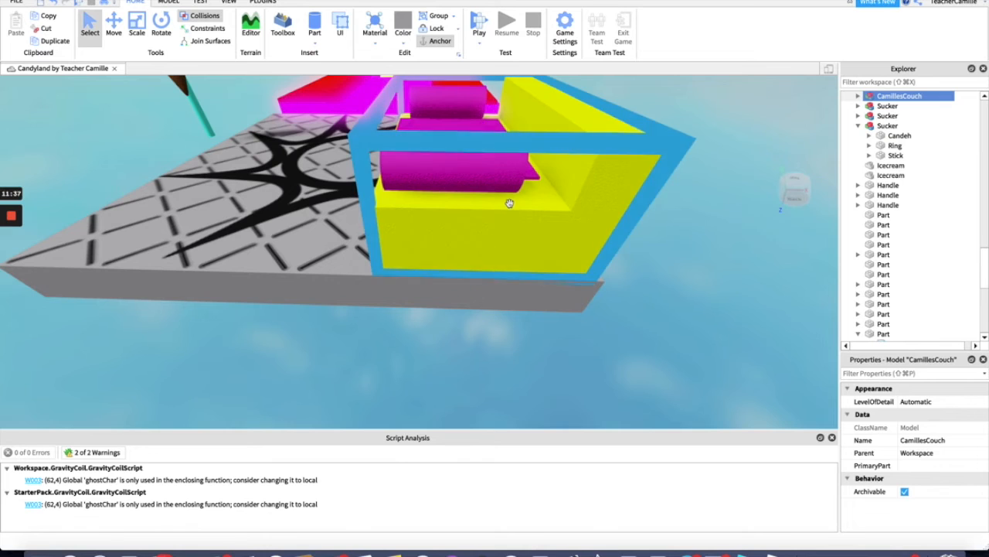
- Ungroup the couch model into its separate parts and clear the selection
{"action": "right_click", "coordinate": [539, 147]}
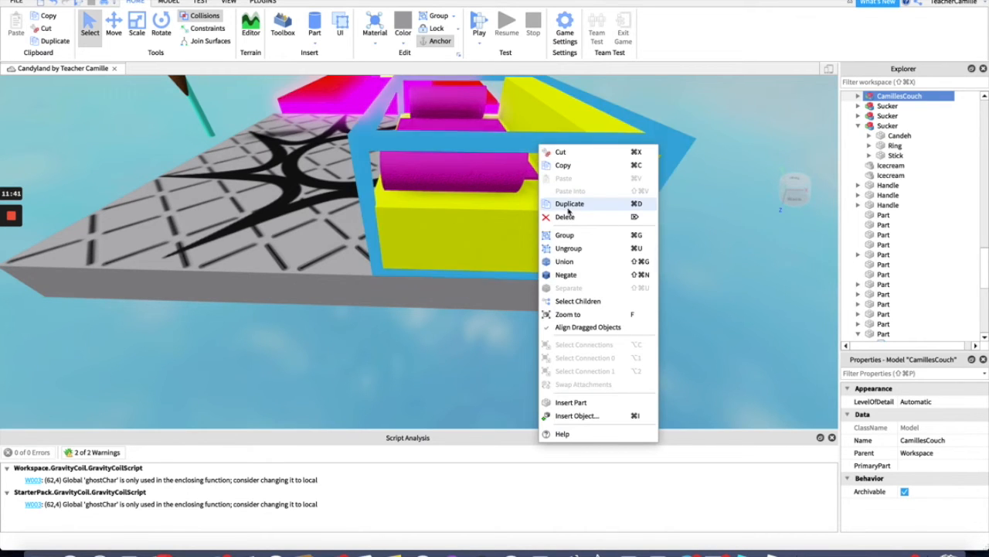
{"action": "left_click", "coordinate": [568, 248]}
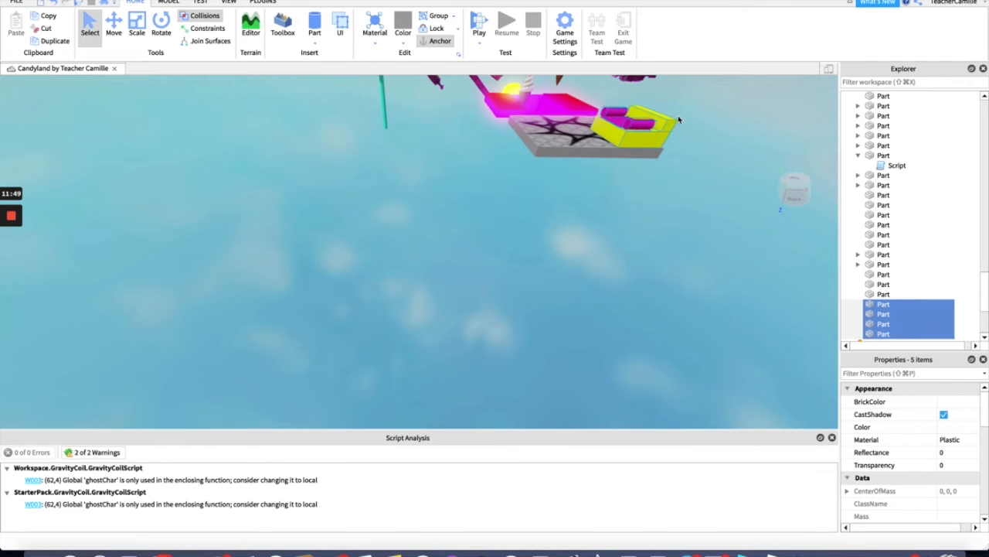
{"action": "right_click_drag", "start_coordinate": [690, 107], "coordinate": [688, 112]}
{"action": "key", "text": "a"}
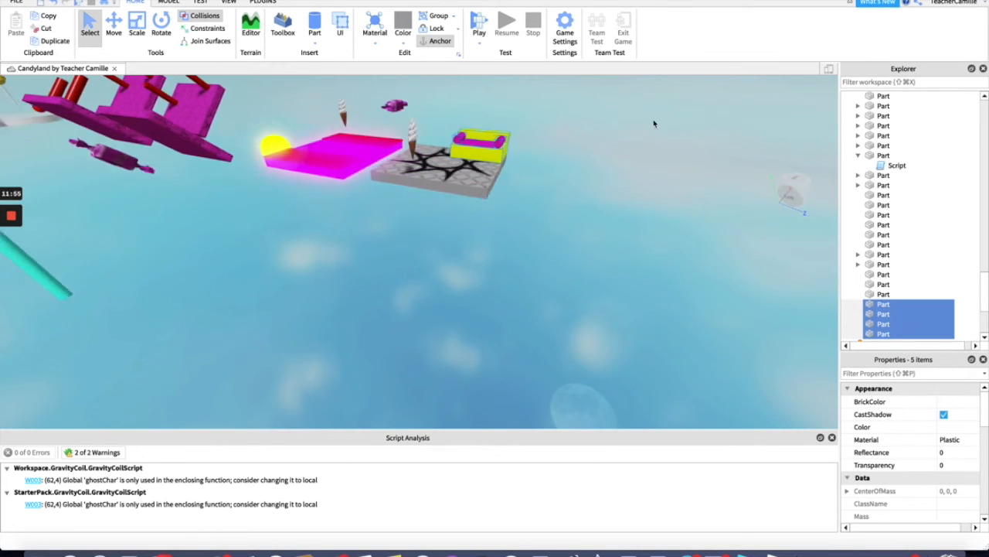
{"action": "key", "text": "w"}
{"action": "right_click_drag", "start_coordinate": [652, 150], "coordinate": [652, 156]}
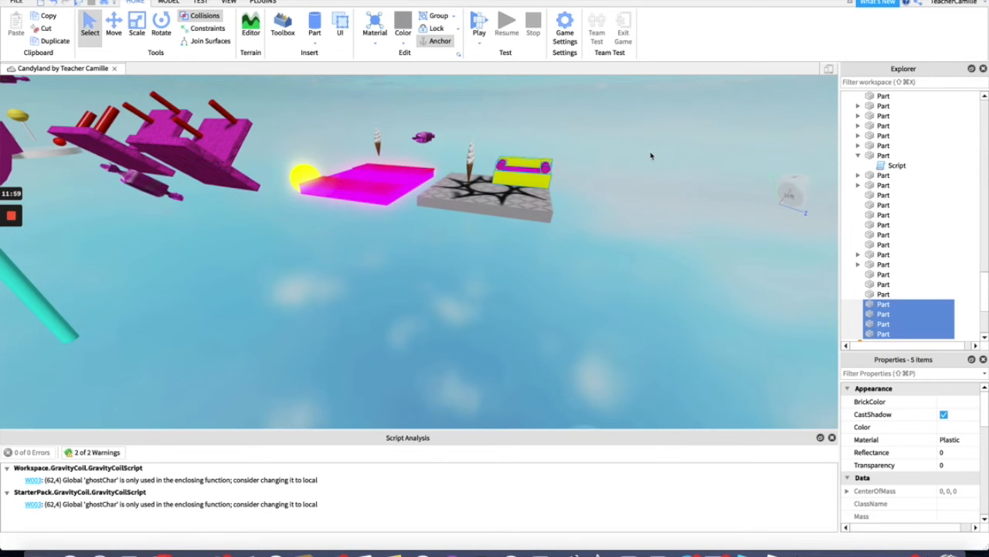
{"action": "scroll", "coordinate": [636, 153], "scroll_direction": "up", "scroll_amount": 2}
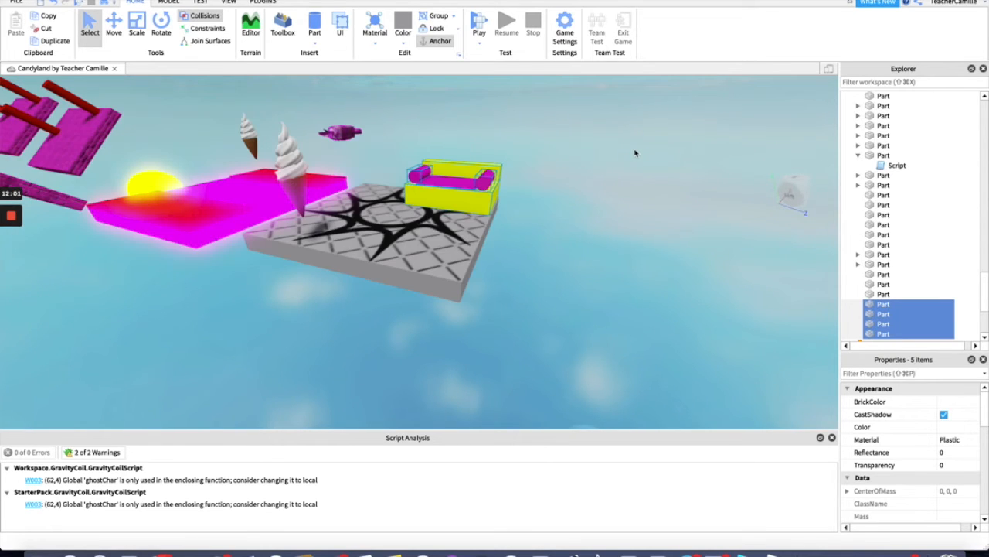
{"action": "left_click", "coordinate": [455, 185]}
{"action": "left_click", "coordinate": [592, 186]}
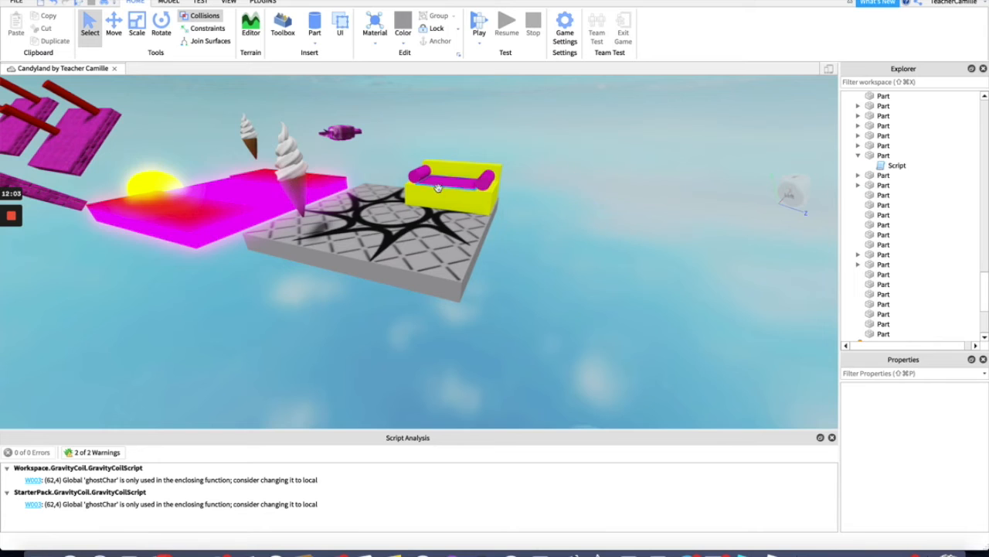
- Move the pink Seat out in front of the couch and rotate it a horizontal quarter turn
{"action": "left_click", "coordinate": [450, 185]}
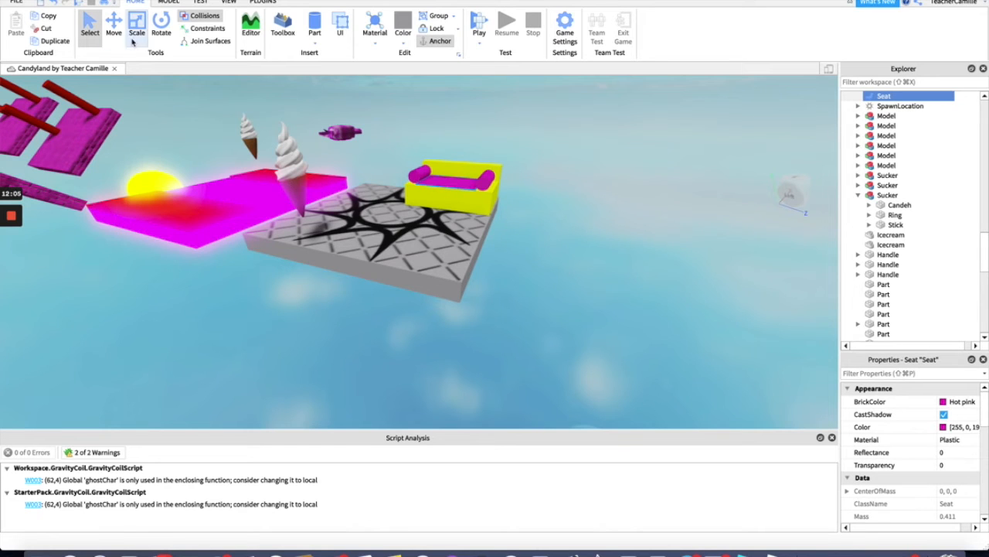
{"action": "left_click", "coordinate": [161, 31]}
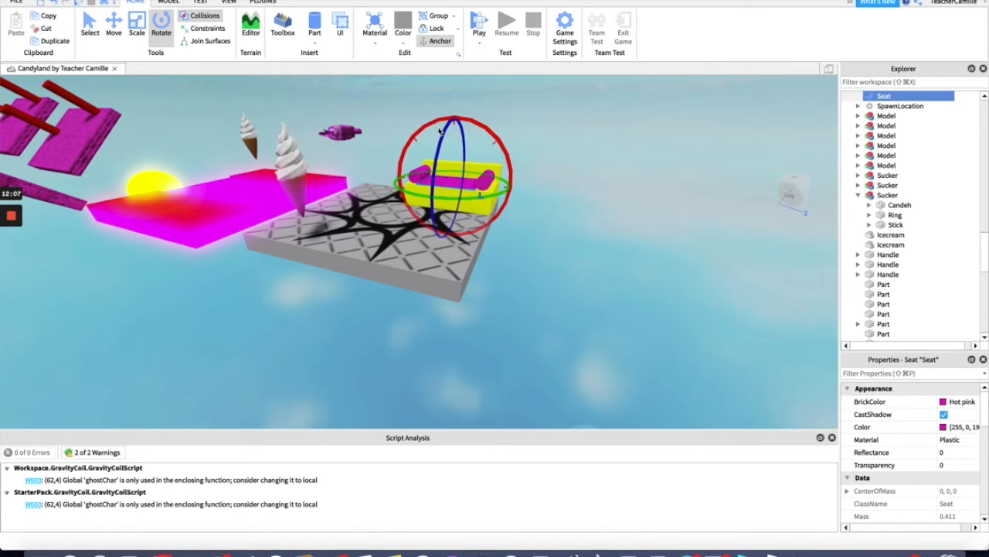
{"action": "left_click_drag", "start_coordinate": [493, 194], "coordinate": [461, 196]}
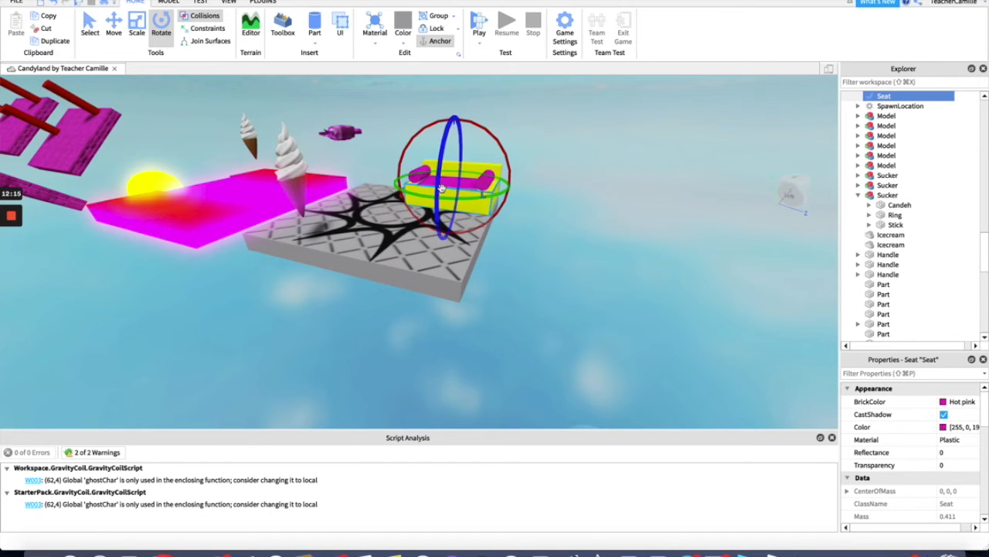
{"action": "left_click", "coordinate": [114, 29]}
{"action": "left_click_drag", "start_coordinate": [434, 205], "coordinate": [376, 260]}
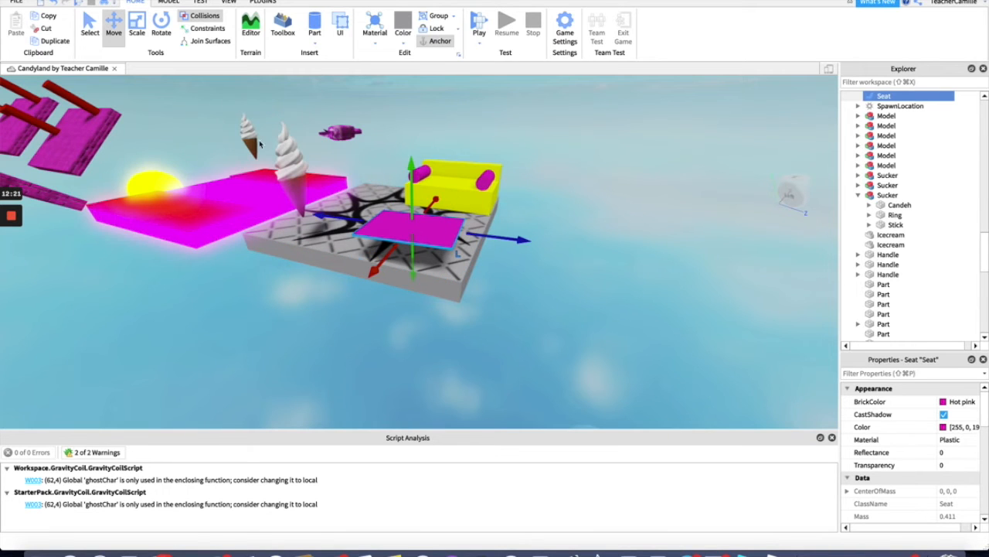
{"action": "left_click", "coordinate": [161, 28]}
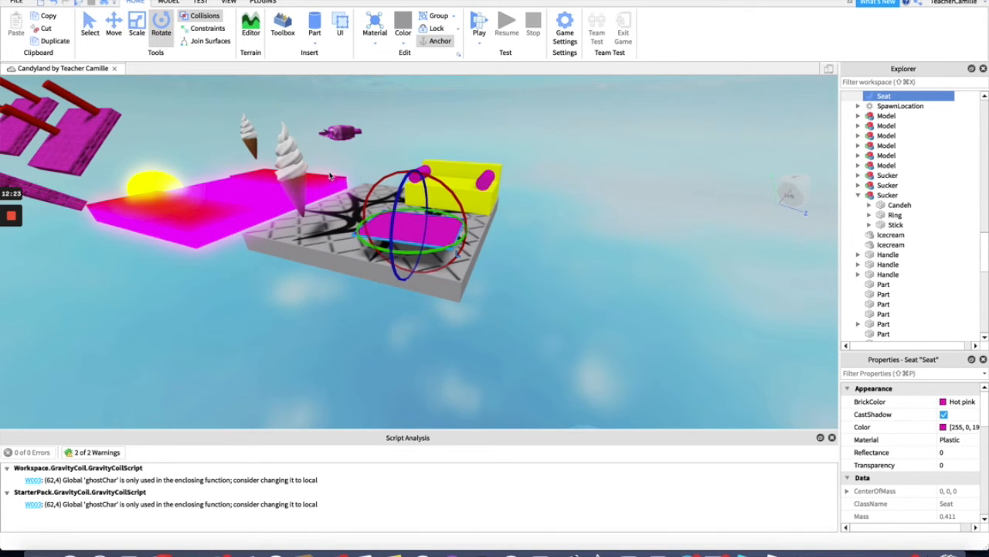
{"action": "left_click_drag", "start_coordinate": [427, 211], "coordinate": [363, 218]}
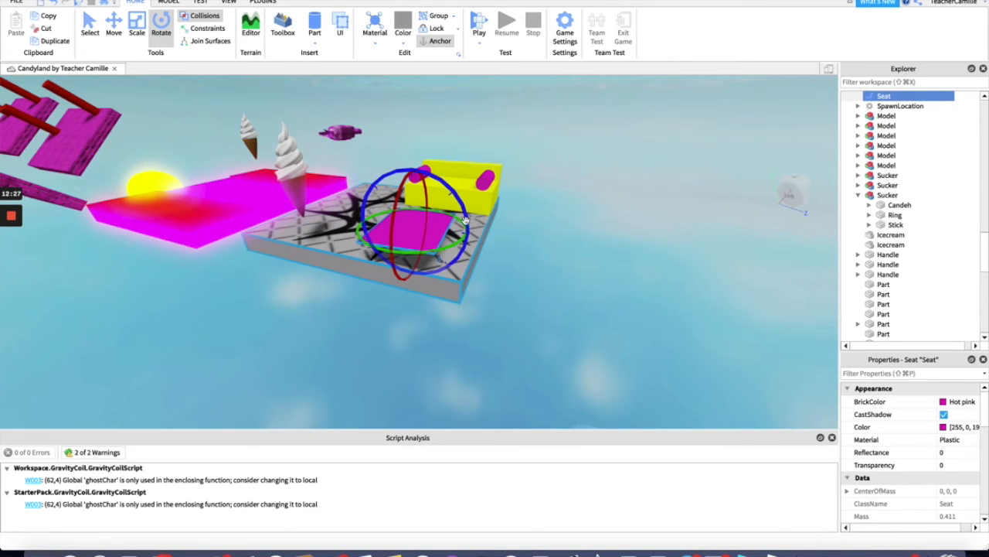
- Move the rotated Seat back onto the couch base and resize it to fill the space between the armrests
{"action": "left_click", "coordinate": [121, 24]}
{"action": "left_click_drag", "start_coordinate": [429, 206], "coordinate": [449, 181]}
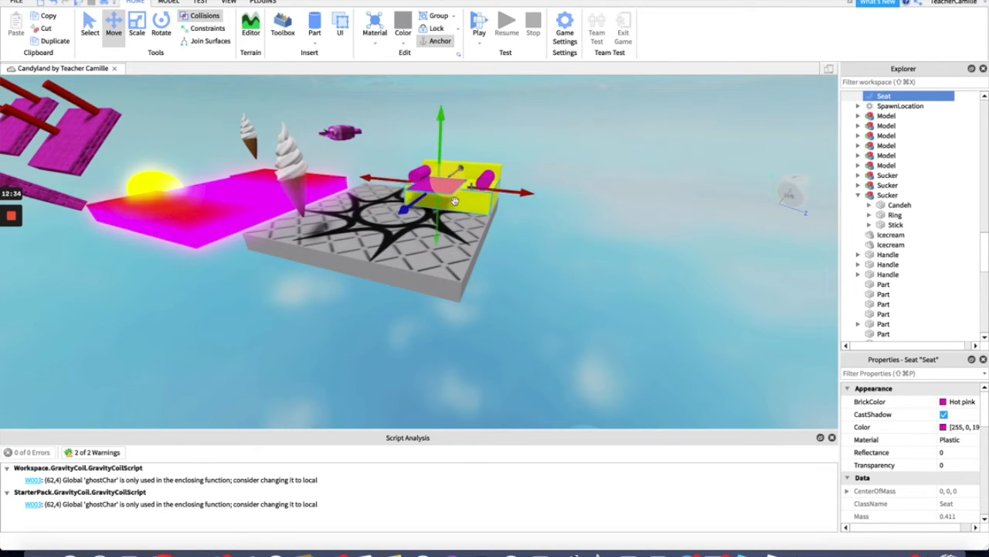
{"action": "left_click", "coordinate": [143, 37]}
{"action": "left_click_drag", "start_coordinate": [422, 200], "coordinate": [437, 190]}
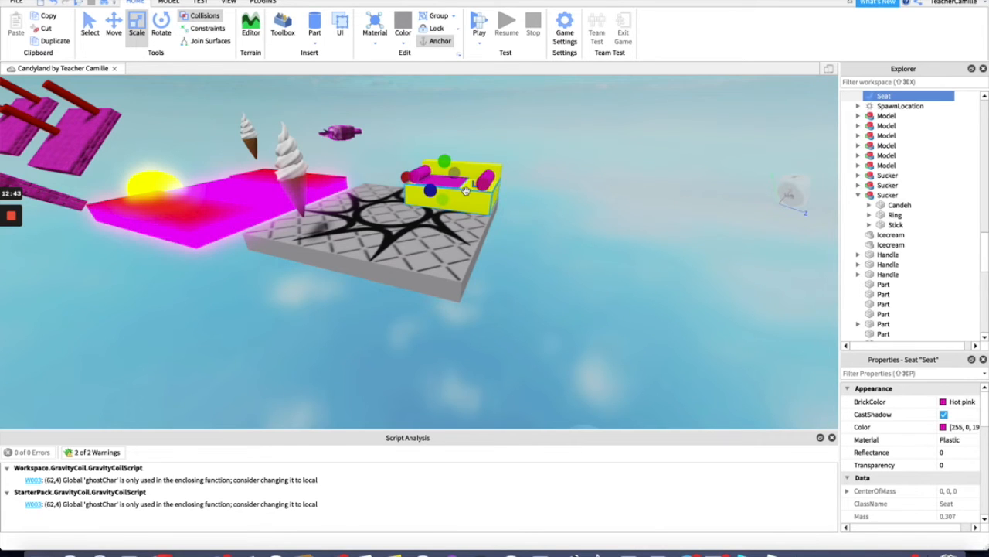
{"action": "left_click_drag", "start_coordinate": [477, 187], "coordinate": [499, 187]}
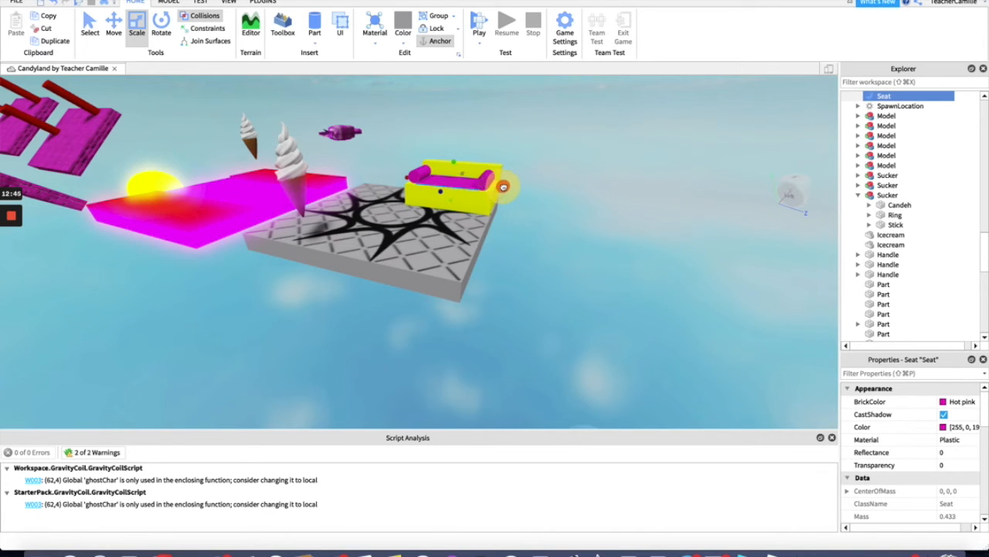
- Nudge the Seat slightly to fine-tune its position between the couch's armrests
{"action": "left_click", "coordinate": [595, 180]}
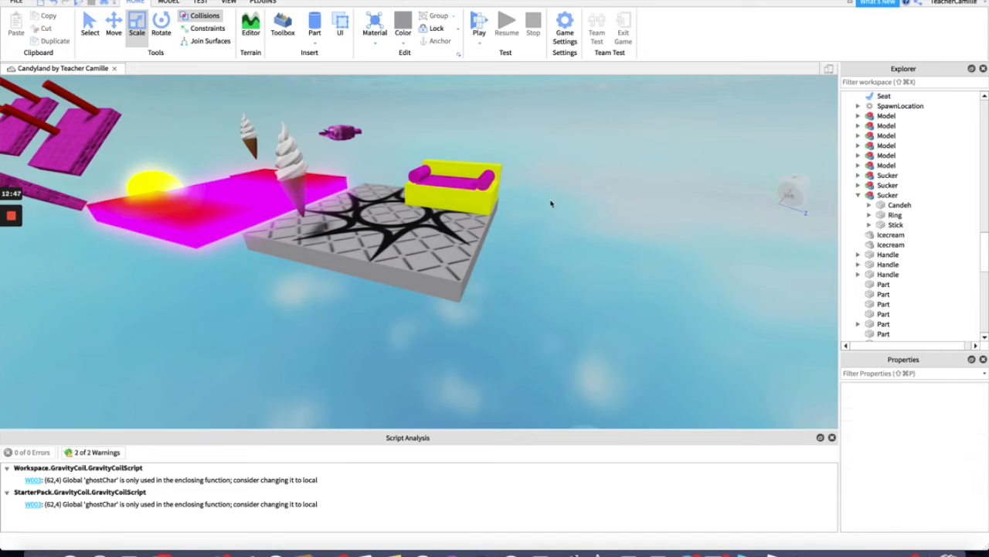
{"action": "left_click", "coordinate": [438, 180]}
{"action": "left_click", "coordinate": [114, 31]}
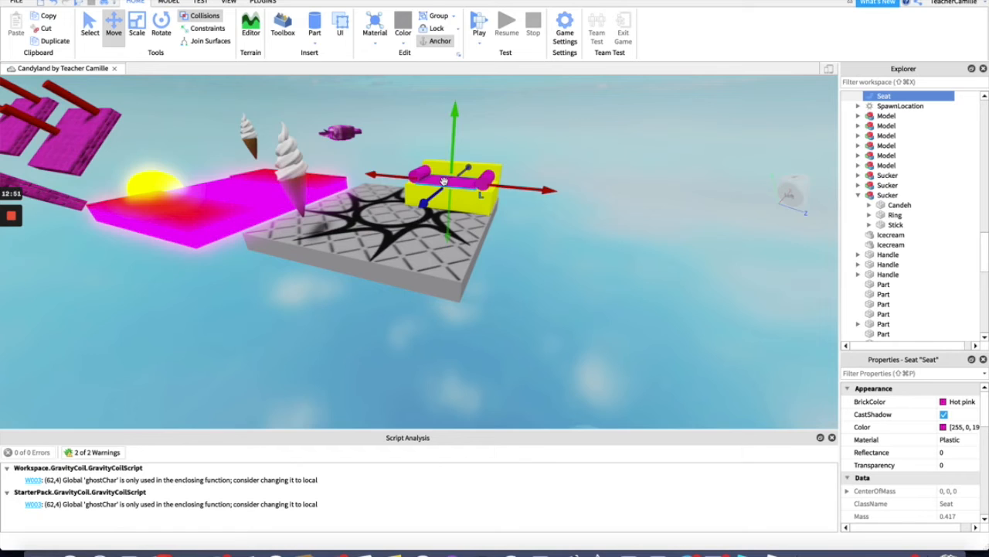
{"action": "left_click_drag", "start_coordinate": [444, 182], "coordinate": [446, 183]}
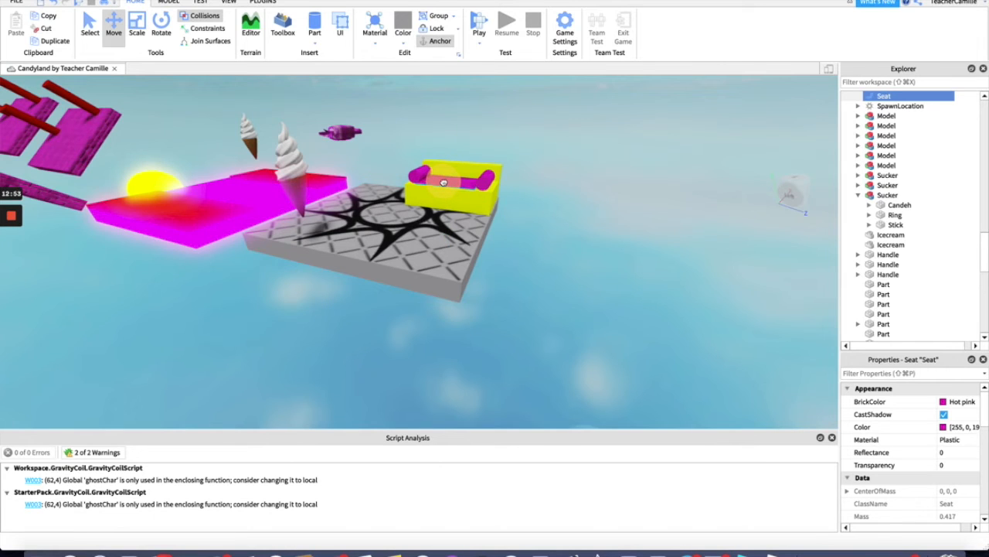
{"action": "left_click", "coordinate": [569, 167]}
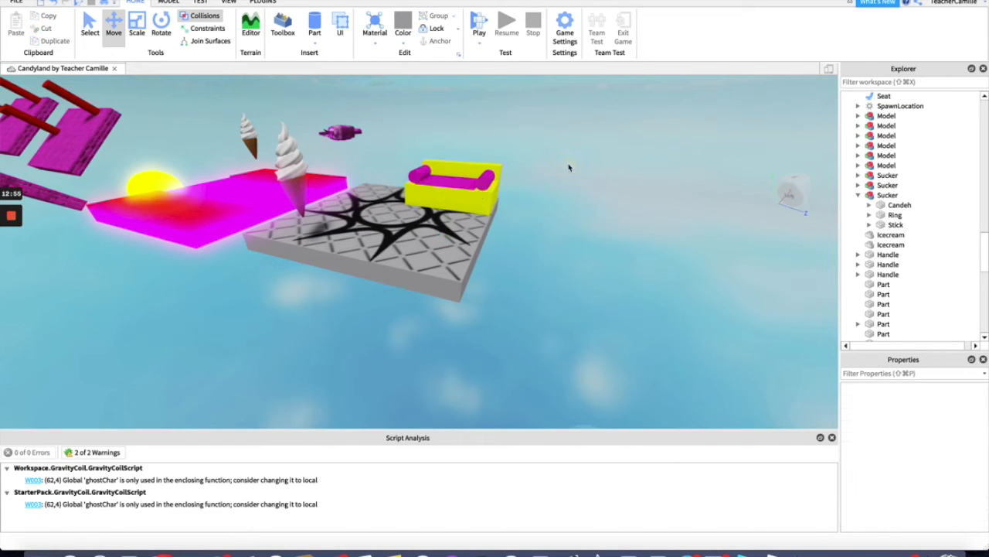
{"action": "left_click", "coordinate": [456, 186]}
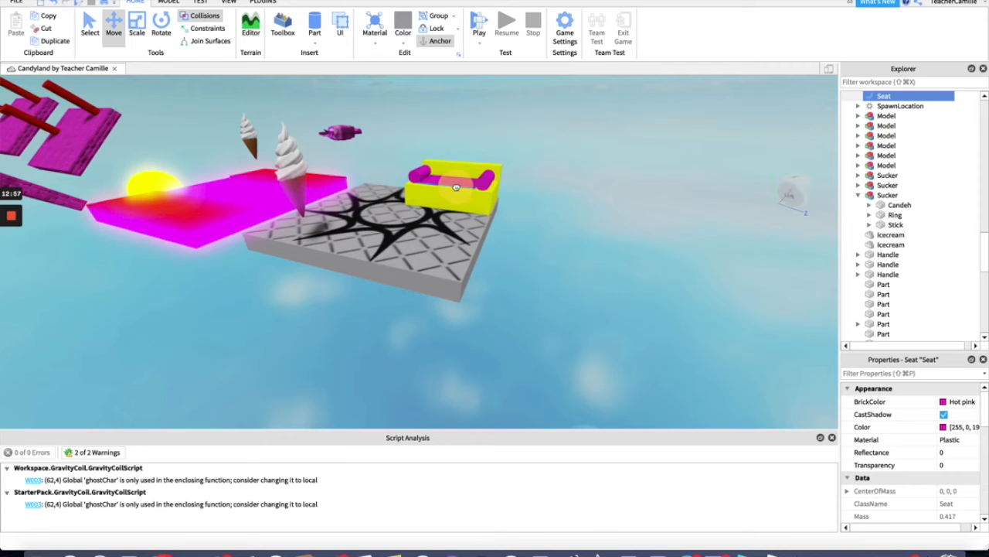
{"action": "left_click_drag", "start_coordinate": [458, 187], "coordinate": [459, 186]}
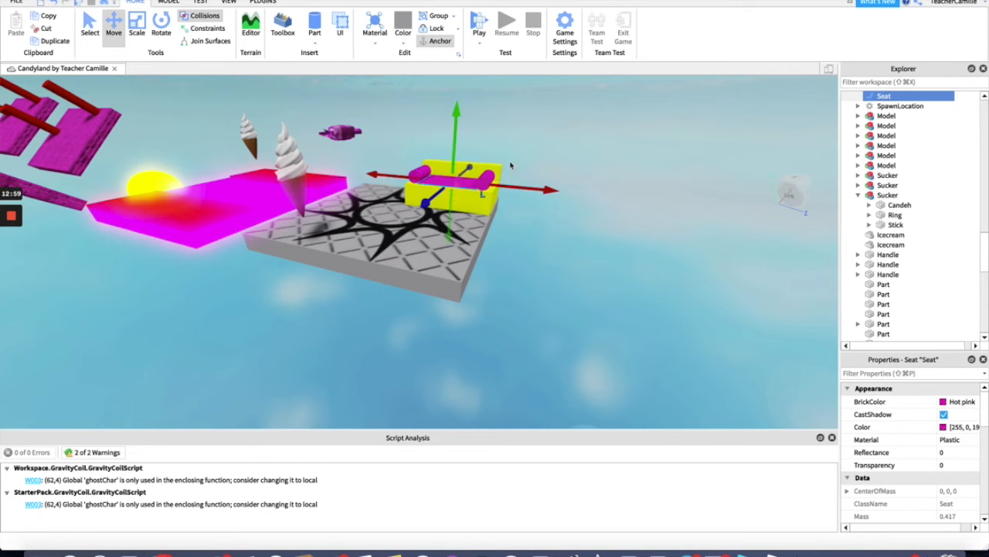
{"action": "left_click", "coordinate": [660, 132]}
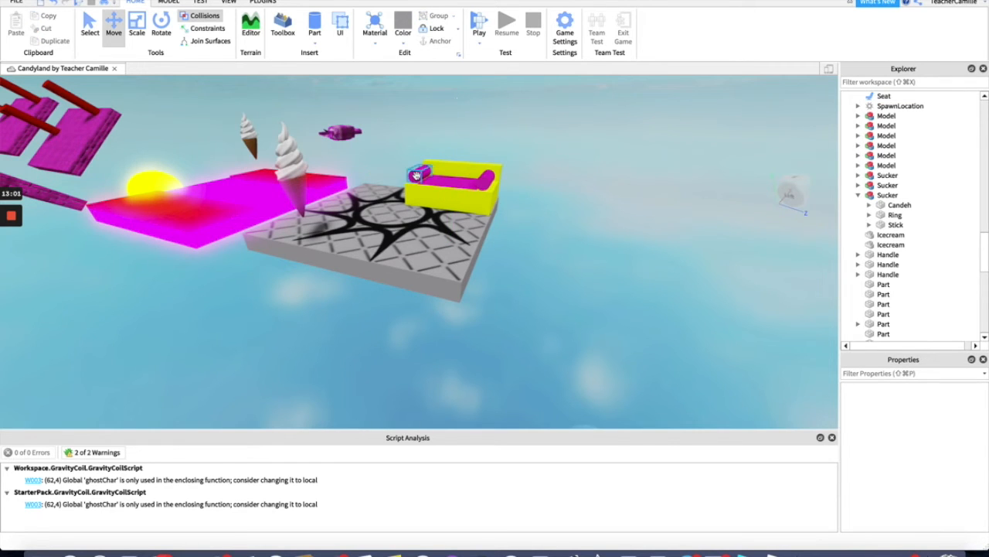
{"action": "left_click", "coordinate": [420, 176]}
{"action": "left_click", "coordinate": [461, 192], "text": "shift"}
{"action": "left_click", "coordinate": [493, 187], "text": "shift"}
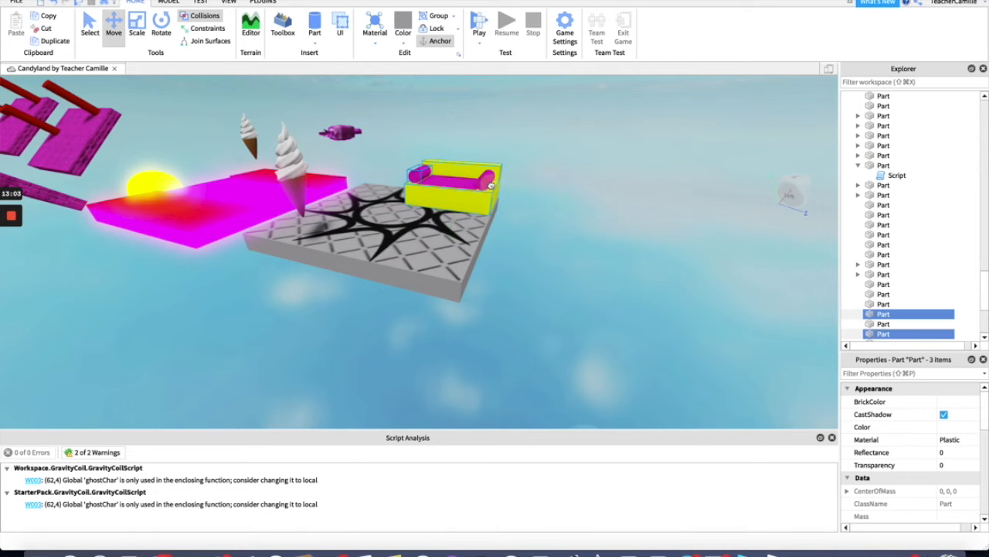
{"action": "left_click", "coordinate": [467, 203], "text": "shift"}
{"action": "left_click", "coordinate": [464, 185], "text": "shift"}
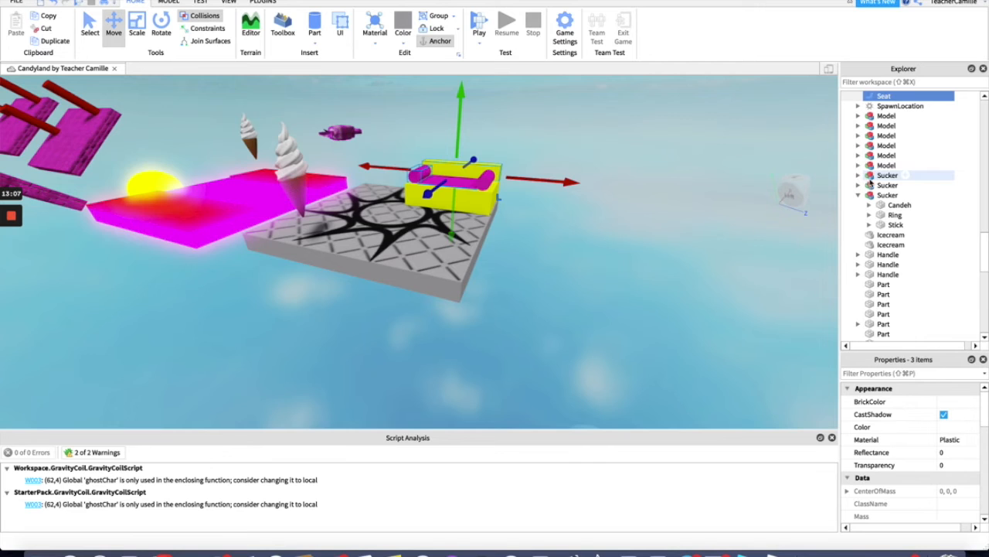
{"action": "scroll", "coordinate": [881, 184], "scroll_direction": "up", "scroll_amount": 5}
{"action": "scroll", "coordinate": [882, 183], "scroll_direction": "down", "scroll_amount": 10}
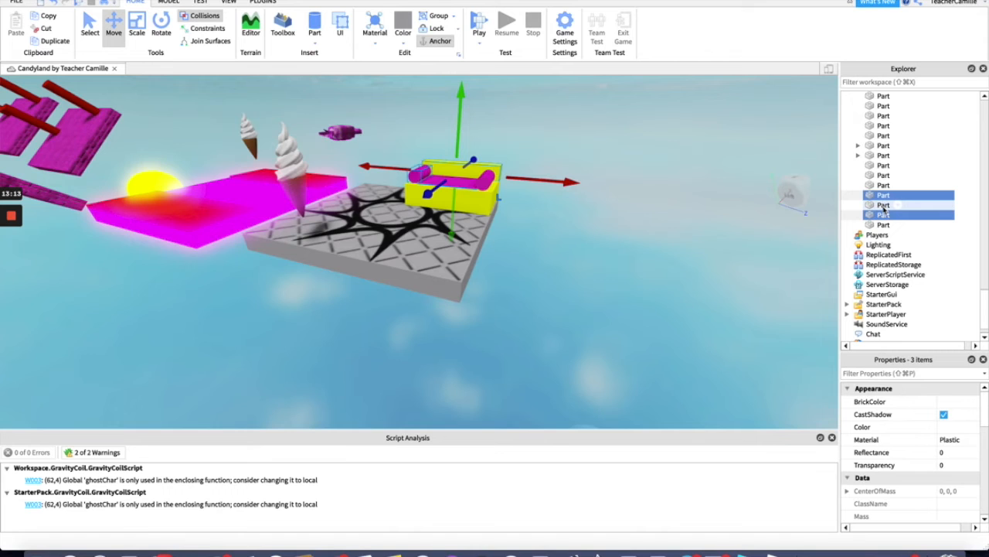
{"action": "left_click", "coordinate": [884, 207], "text": "shift"}
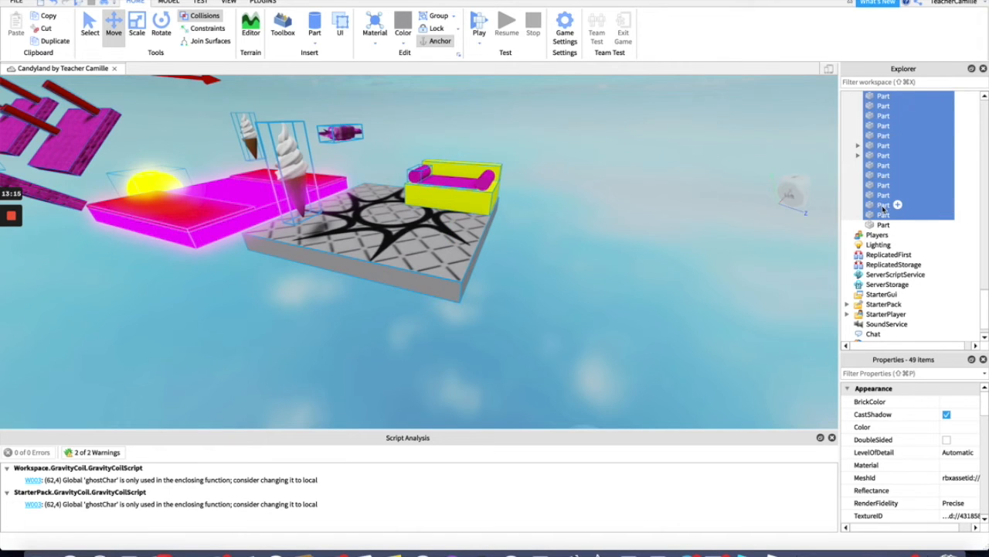
{"action": "left_click_drag", "start_coordinate": [836, 215], "coordinate": [508, 150]}
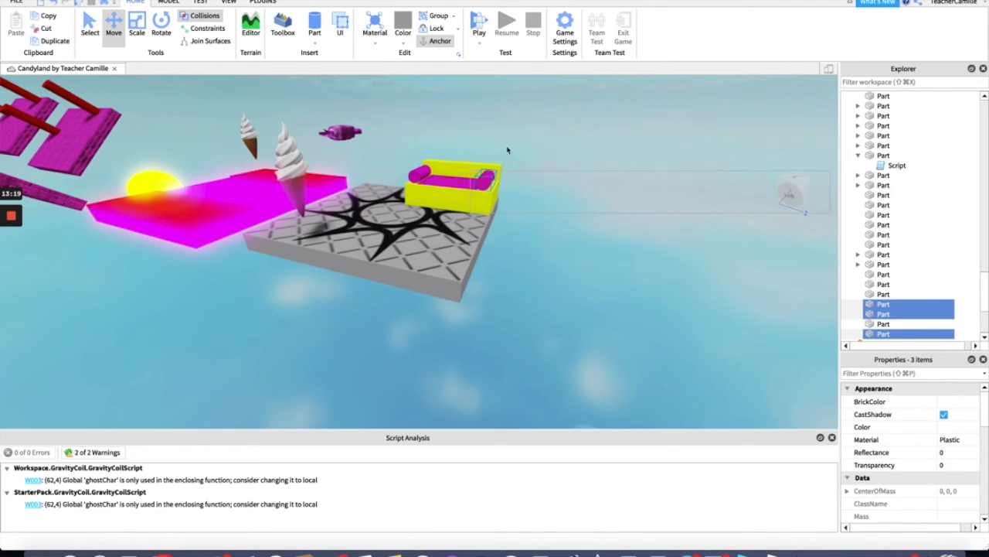
{"action": "left_click", "coordinate": [597, 133]}
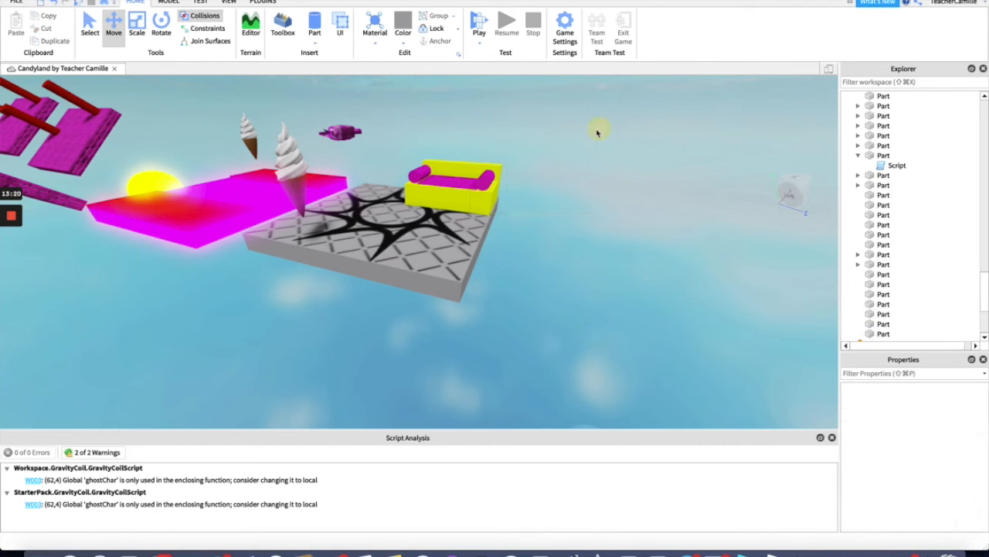
- Select the couch's yellow body parts and pink armrests and group them into one model
{"action": "left_click", "coordinate": [447, 163]}
{"action": "left_click", "coordinate": [438, 193], "text": "shift"}
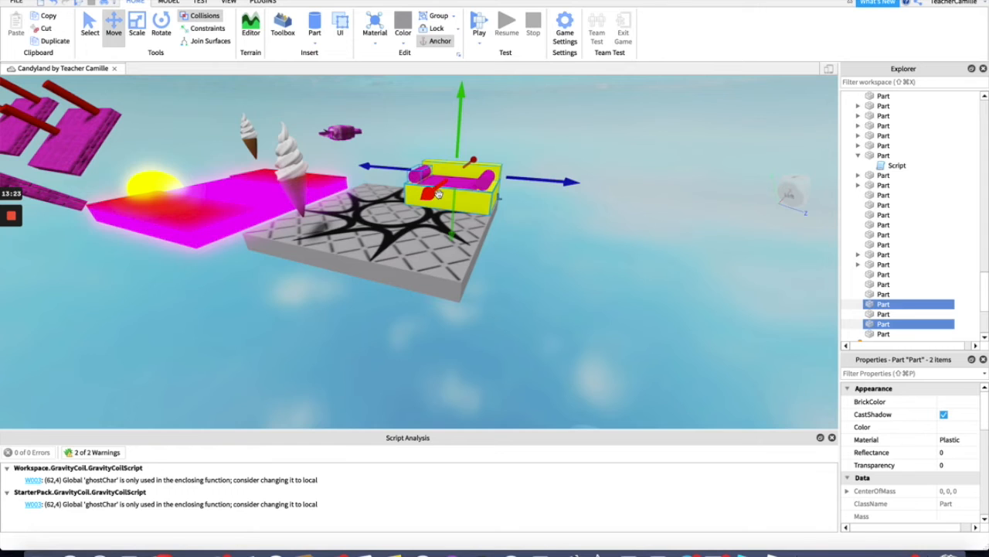
{"action": "left_click", "coordinate": [501, 193], "text": "shift"}
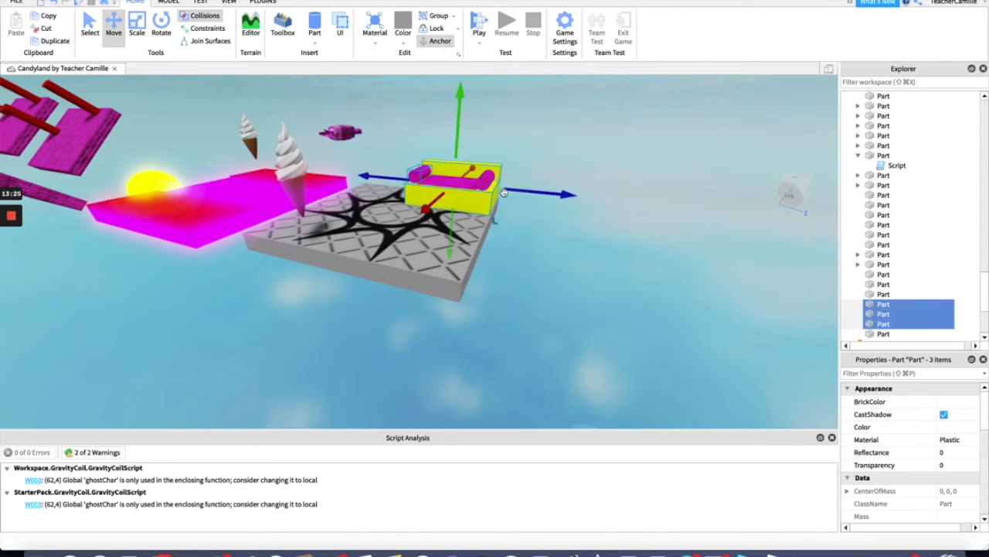
{"action": "left_click", "coordinate": [485, 181], "text": "shift"}
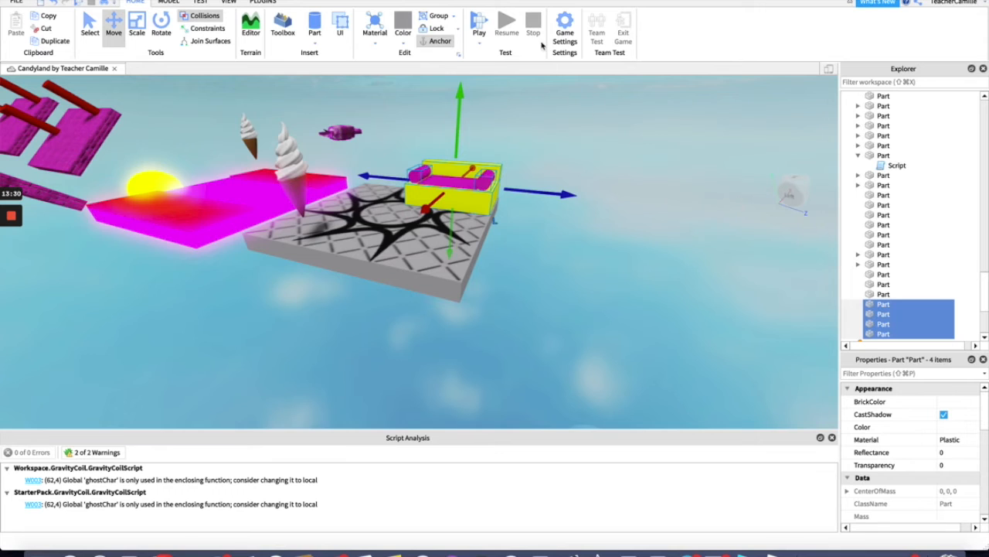
{"action": "left_click", "coordinate": [437, 17]}
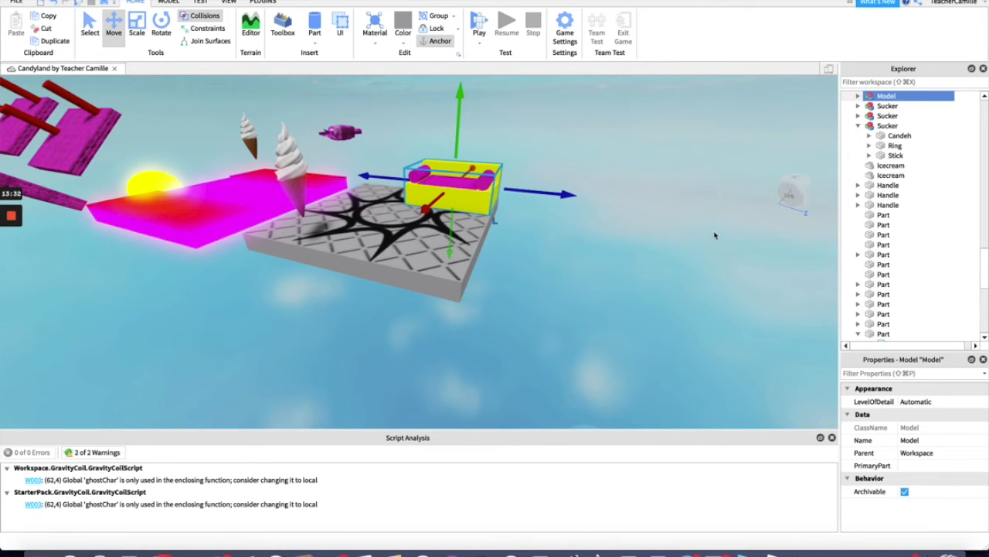
- Rename the newly grouped couch model as CamillesCouch
{"action": "right_click", "coordinate": [882, 100]}
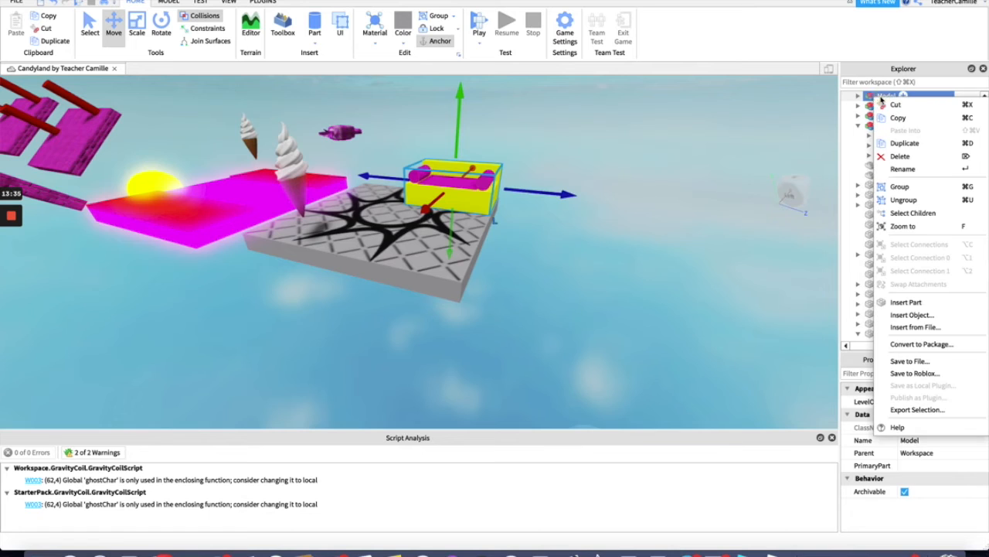
{"action": "left_click", "coordinate": [902, 169]}
{"action": "type", "text": "CamiliesCouch"}
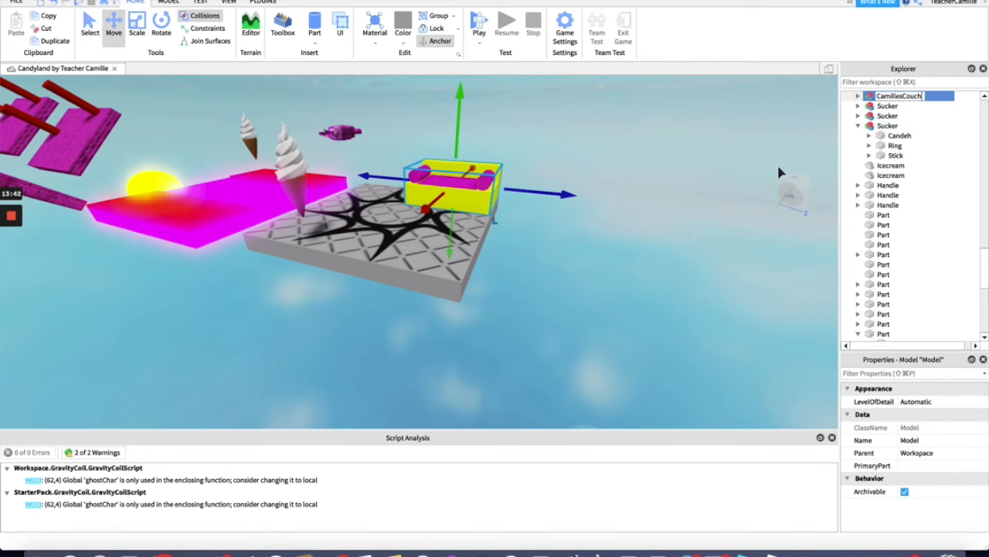
{"action": "left_click", "coordinate": [744, 160]}
- Move the couch model sideways off the platform and fit the loose pink Seat back between its armrests
{"action": "left_click", "coordinate": [483, 189]}
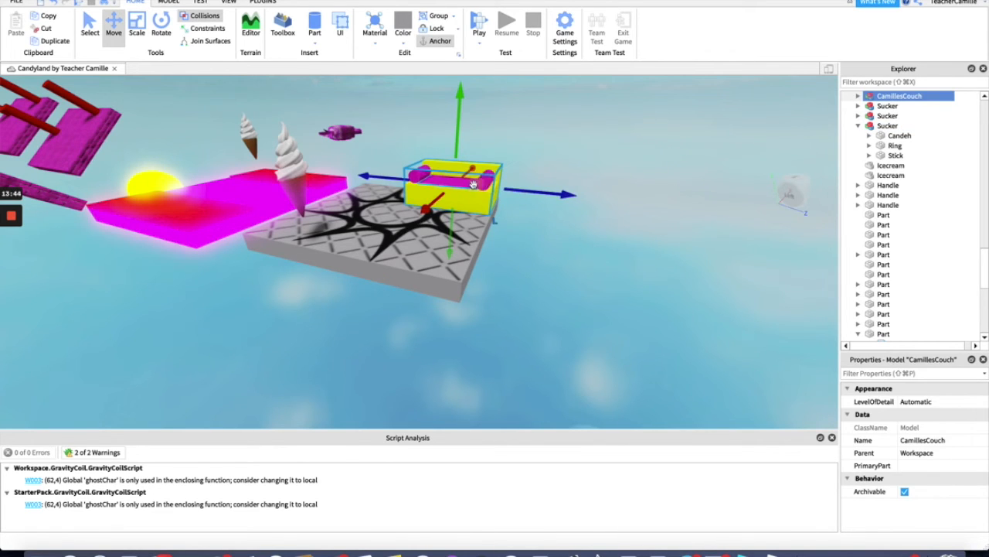
{"action": "left_click_drag", "start_coordinate": [536, 194], "coordinate": [510, 202]}
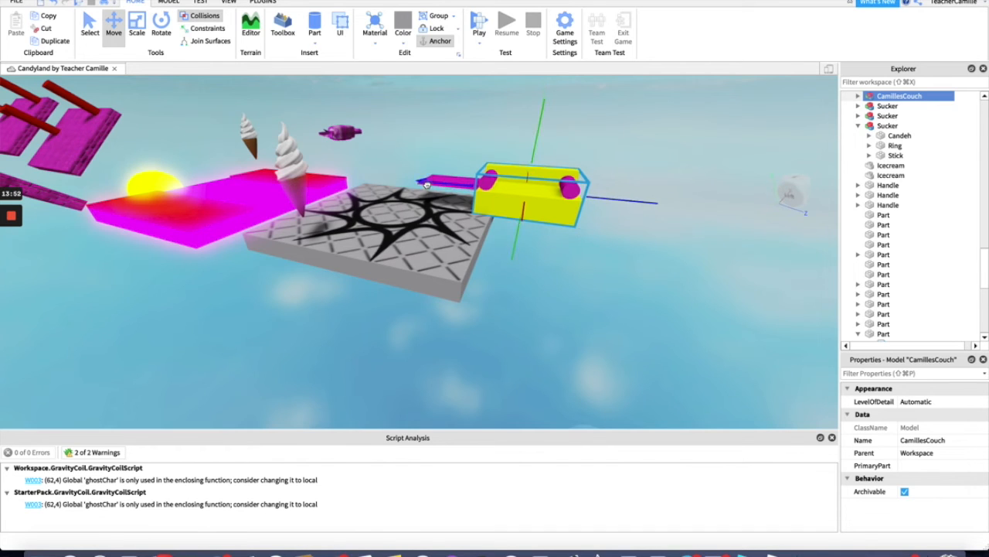
{"action": "left_click_drag", "start_coordinate": [398, 181], "coordinate": [411, 181]}
{"action": "left_click_drag", "start_coordinate": [667, 205], "coordinate": [666, 205]}
{"action": "left_click_drag", "start_coordinate": [426, 183], "coordinate": [427, 182]}
- Group the pink Seat together with CamillesCouch into a single model
{"action": "left_click", "coordinate": [520, 187]}
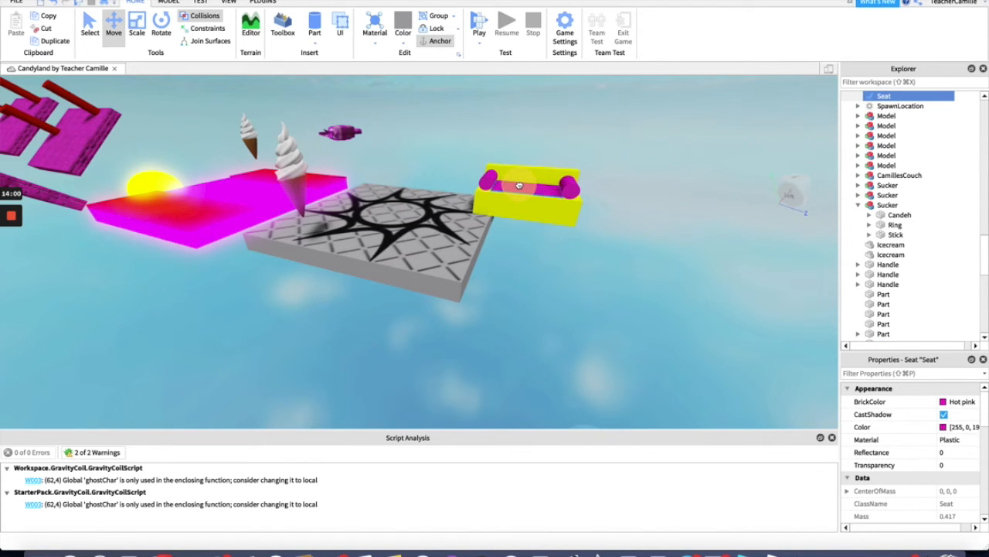
{"action": "left_click", "coordinate": [502, 209], "text": "shift"}
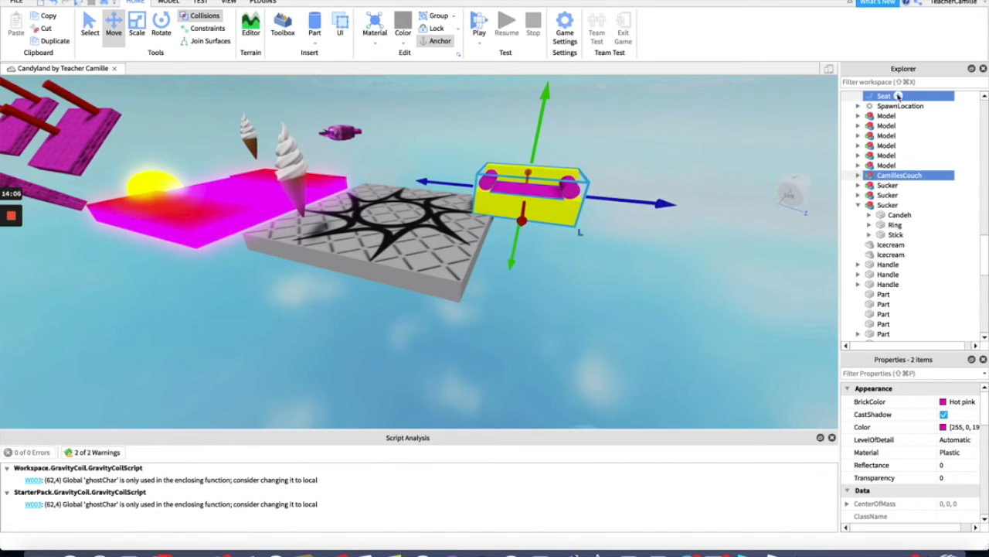
{"action": "left_click", "coordinate": [440, 17]}
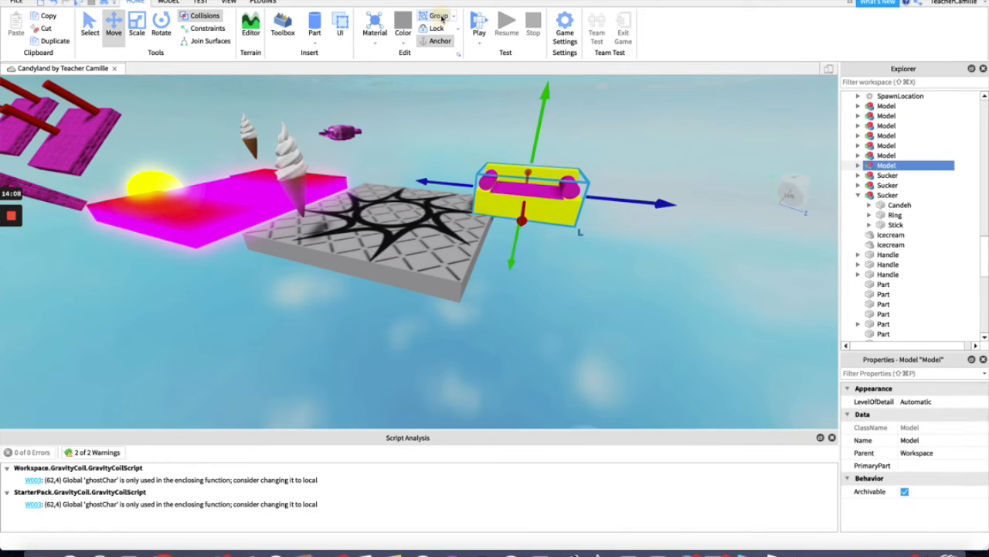
- Rename the combined couch model as CamillesCouch2l and move it back onto the spawn platform
{"action": "double_click", "coordinate": [885, 165]}
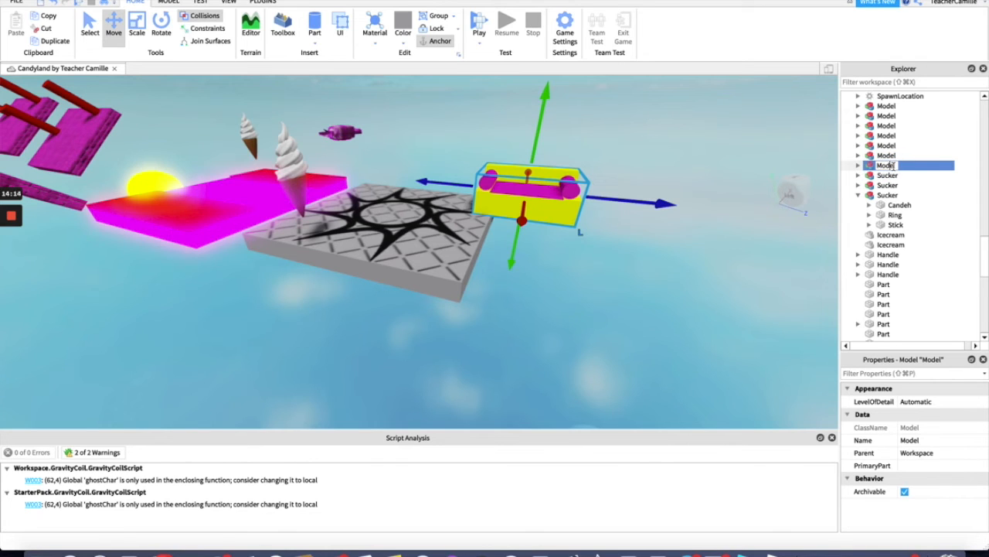
{"action": "type", "text": "CamillesCouch2"}
{"action": "left_click", "coordinate": [732, 303]}
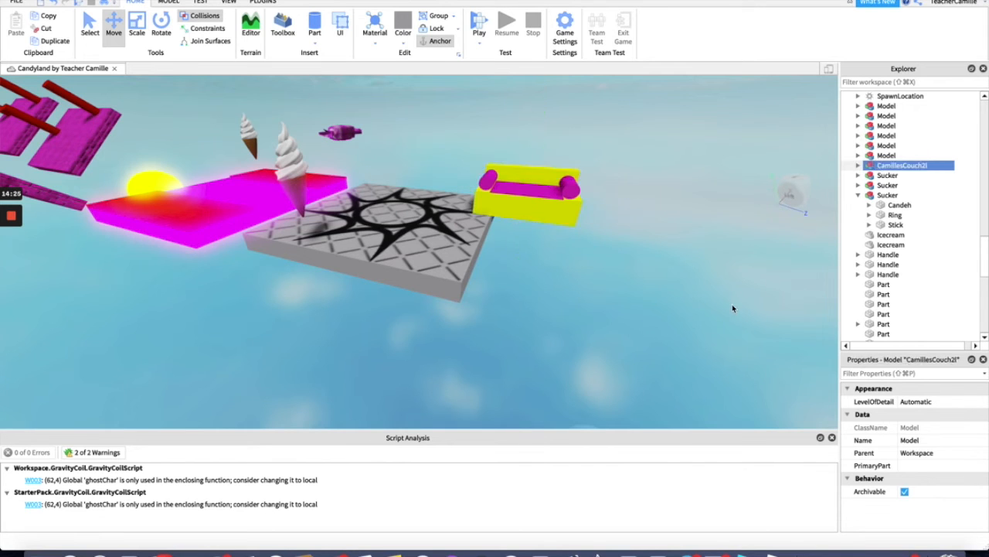
{"action": "left_click", "coordinate": [527, 223]}
{"action": "left_click_drag", "start_coordinate": [444, 183], "coordinate": [345, 173]}
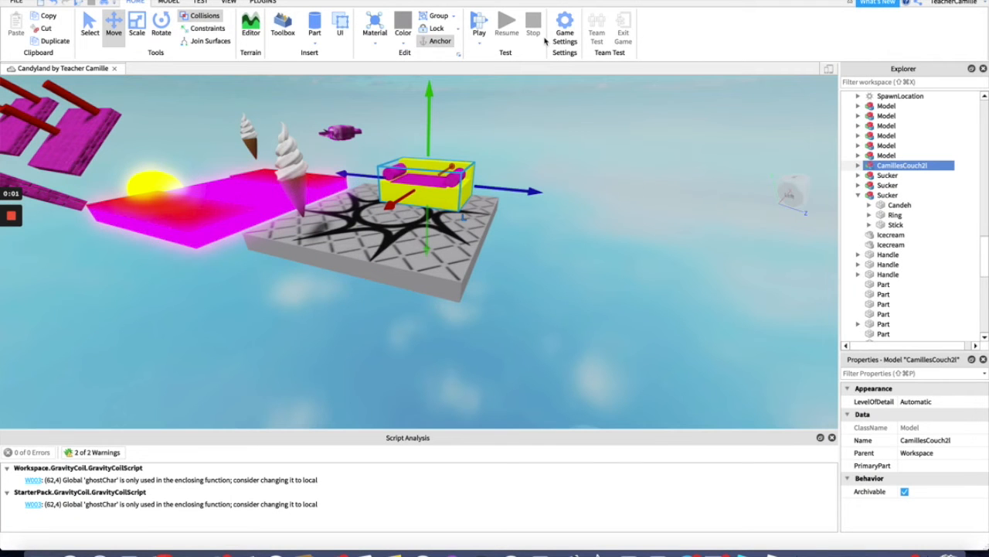
- Playtest the course, seat the avatar on the couch to check its facing direction, and stop the test
{"action": "left_click", "coordinate": [480, 23]}
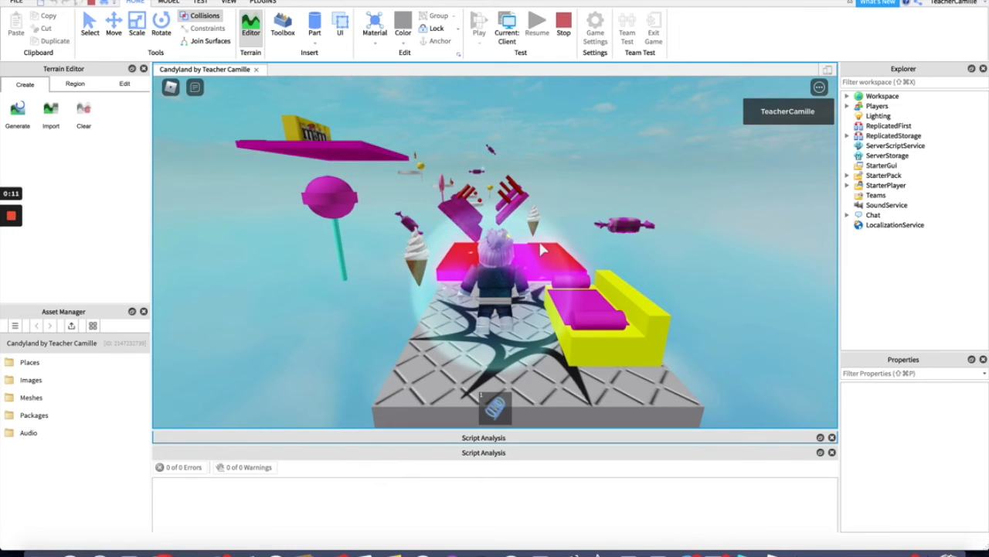
{"action": "key", "text": "d"}
{"action": "key", "text": "d"}
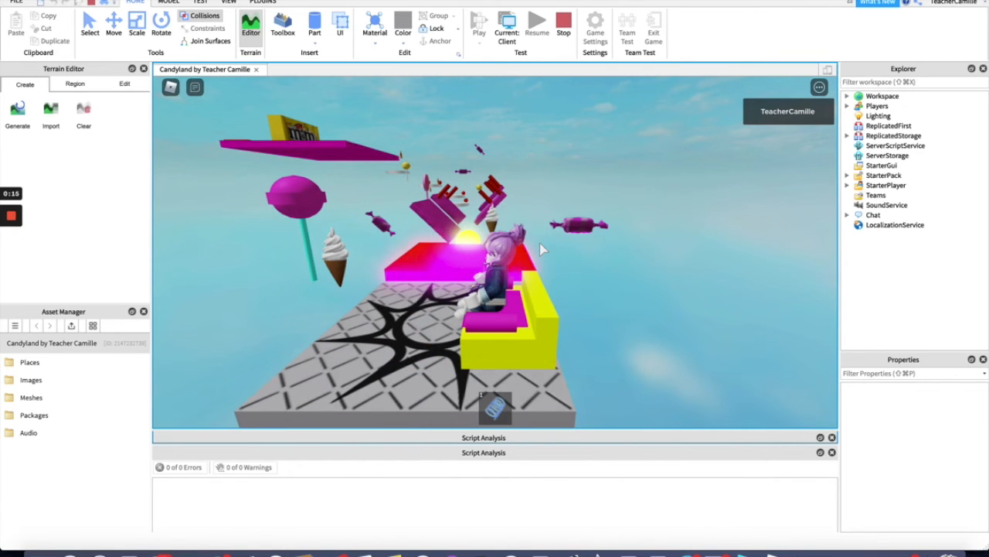
{"action": "right_click_drag", "start_coordinate": [564, 135], "coordinate": [563, 137]}
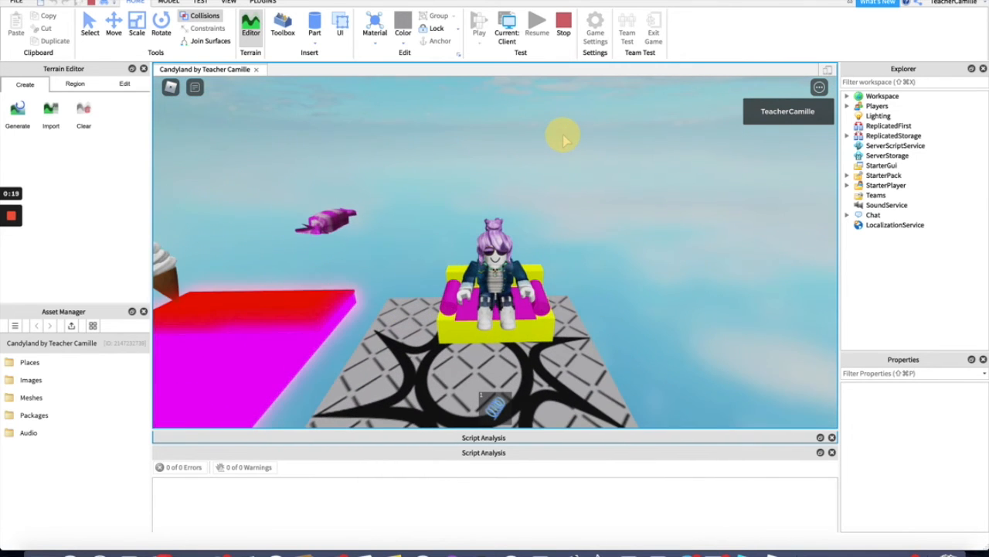
{"action": "right_click_drag", "start_coordinate": [564, 139], "coordinate": [598, 163]}
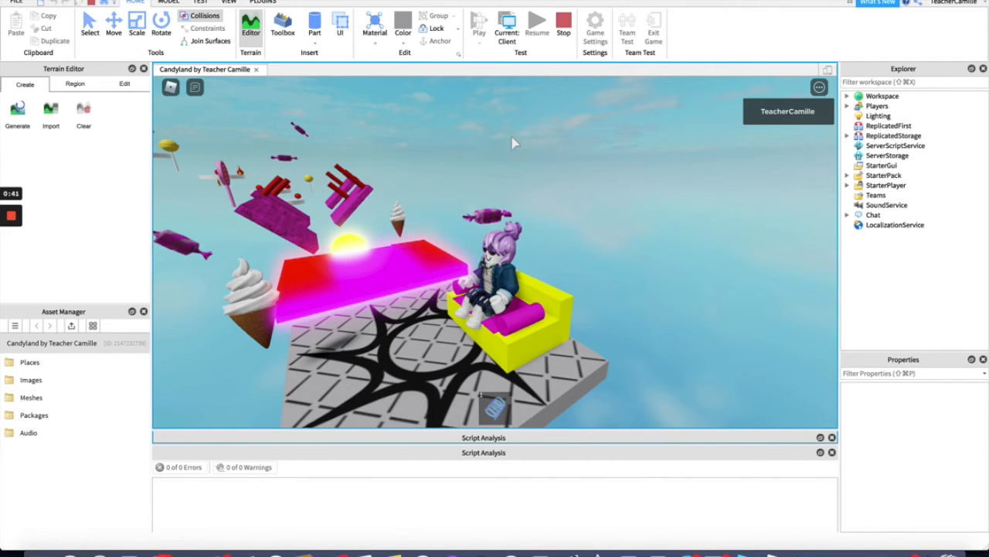
{"action": "left_click", "coordinate": [566, 28]}
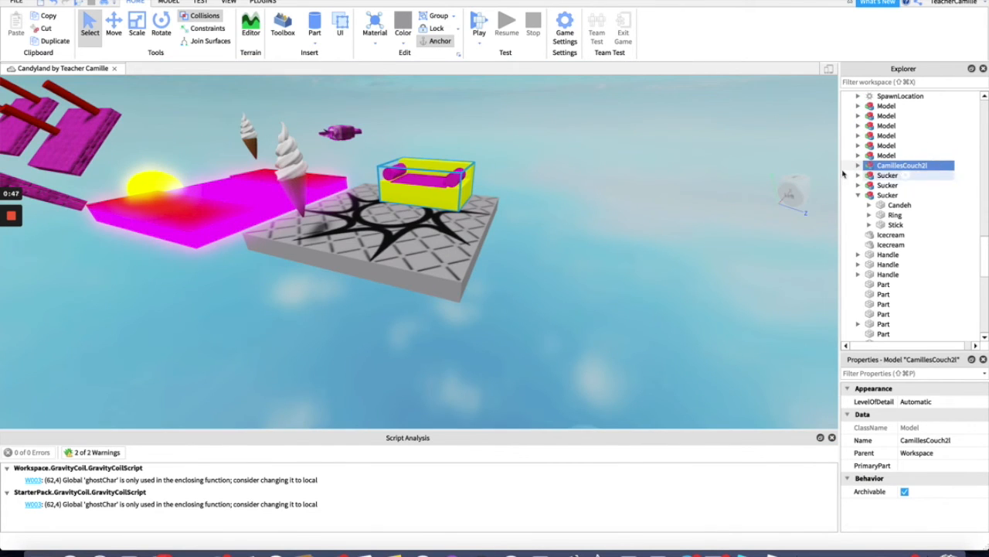
- Correct the couch model's name to CamillesCouch2
{"action": "left_click", "coordinate": [903, 166]}
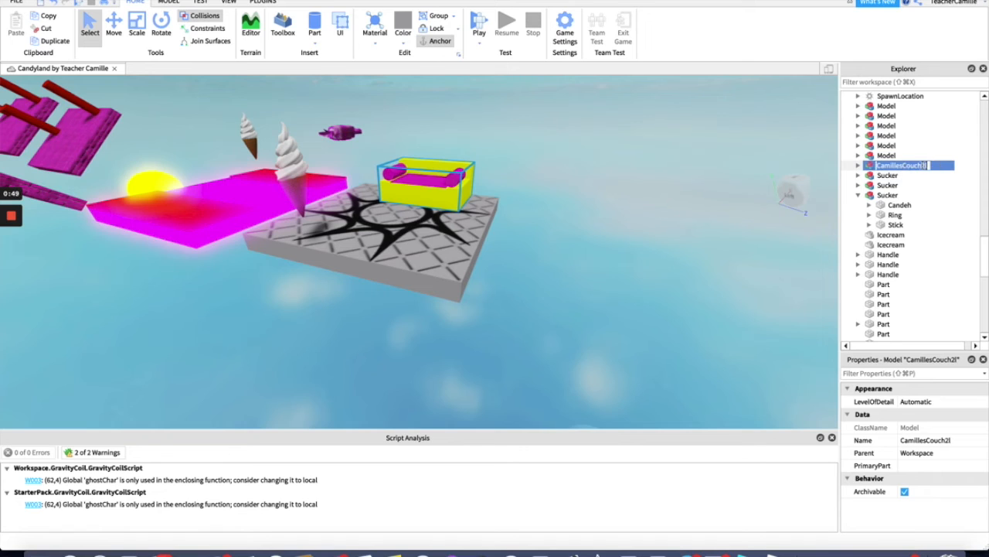
{"action": "left_click", "coordinate": [929, 164]}
{"action": "key", "text": "BackSpace"}
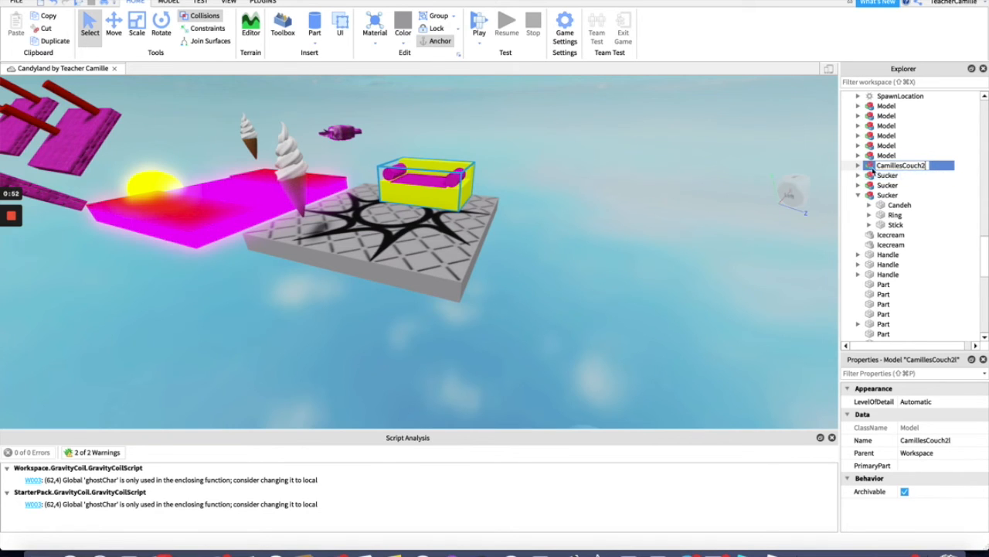
{"action": "left_click", "coordinate": [789, 154]}
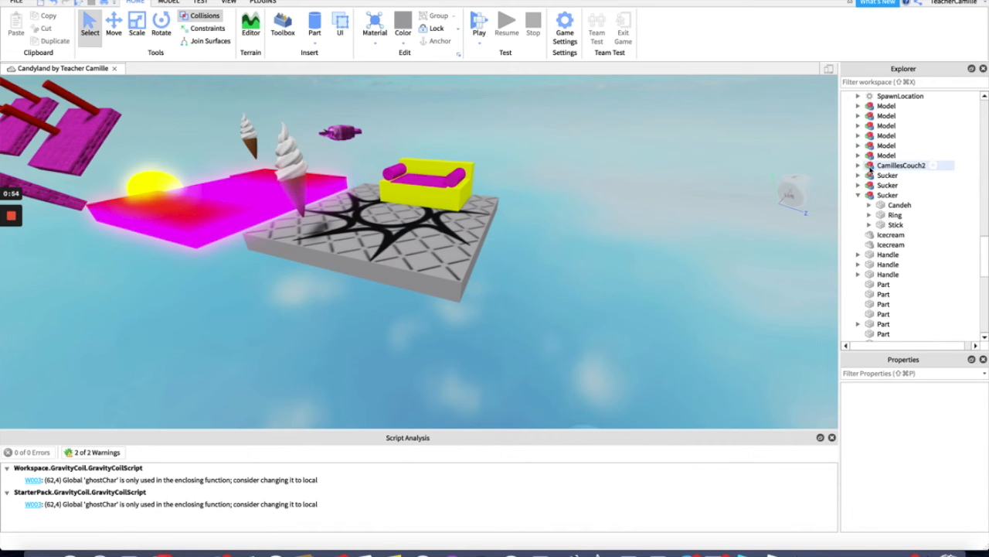
- Set up saving CamillesCouch2 to Roblox with the description "A bright couch to brighten your spirits." and Allow Copying enabled
{"action": "right_click", "coordinate": [879, 167]}
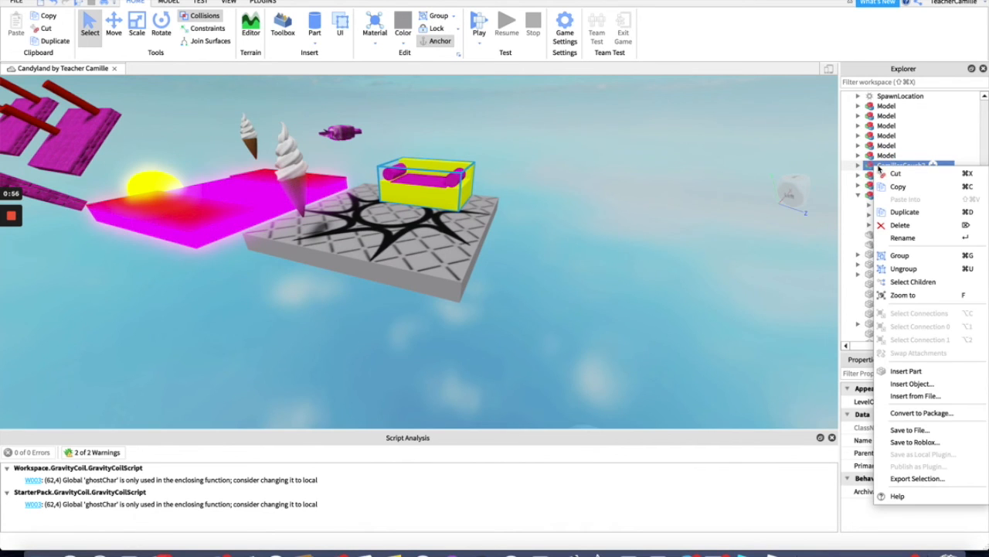
{"action": "left_click", "coordinate": [915, 442]}
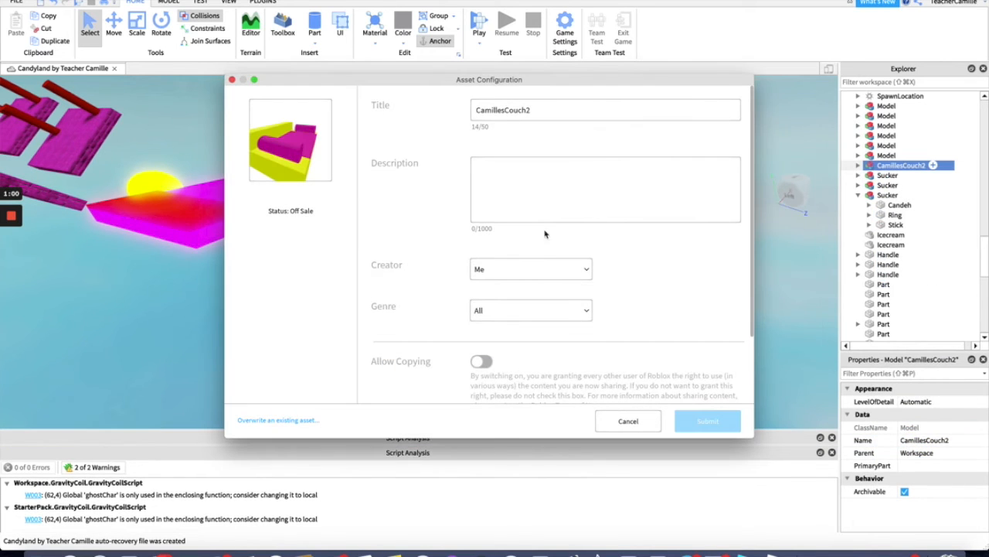
{"action": "left_click", "coordinate": [493, 169]}
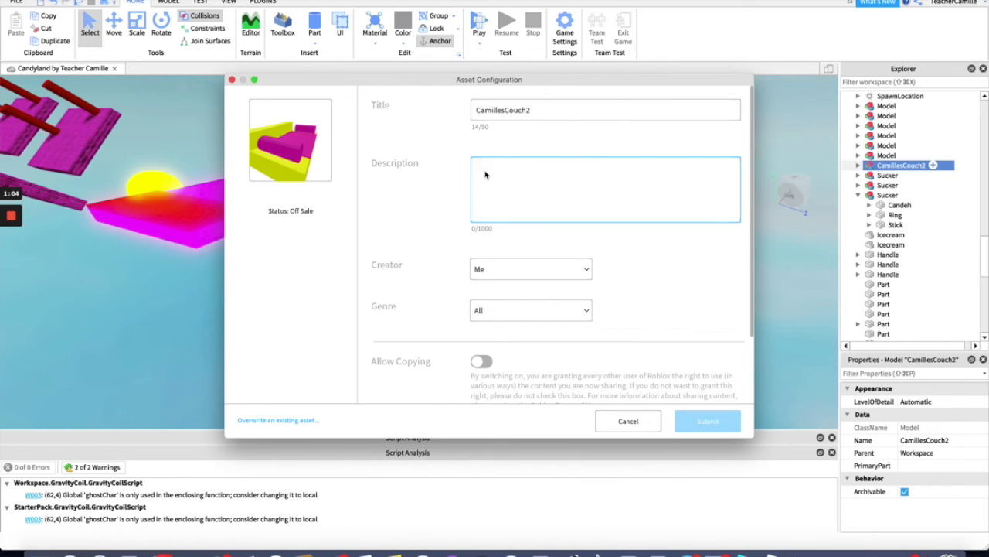
{"action": "type", "text": "A"}
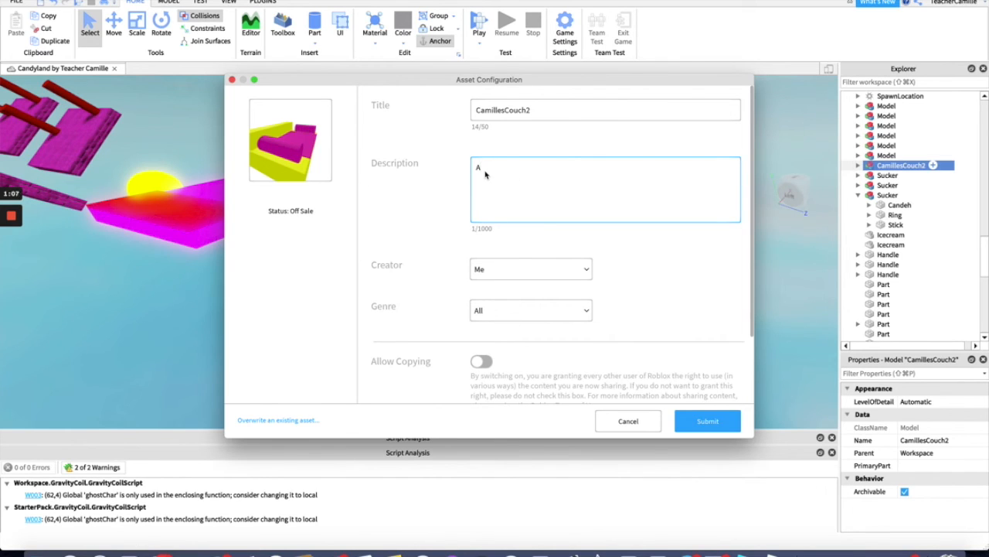
{"action": "type", "text": " bright couch"}
{"action": "type", "text": "to brighten your pi"}
{"action": "key", "text": "BackSpace"}
{"action": "type", "text": "spirits."}
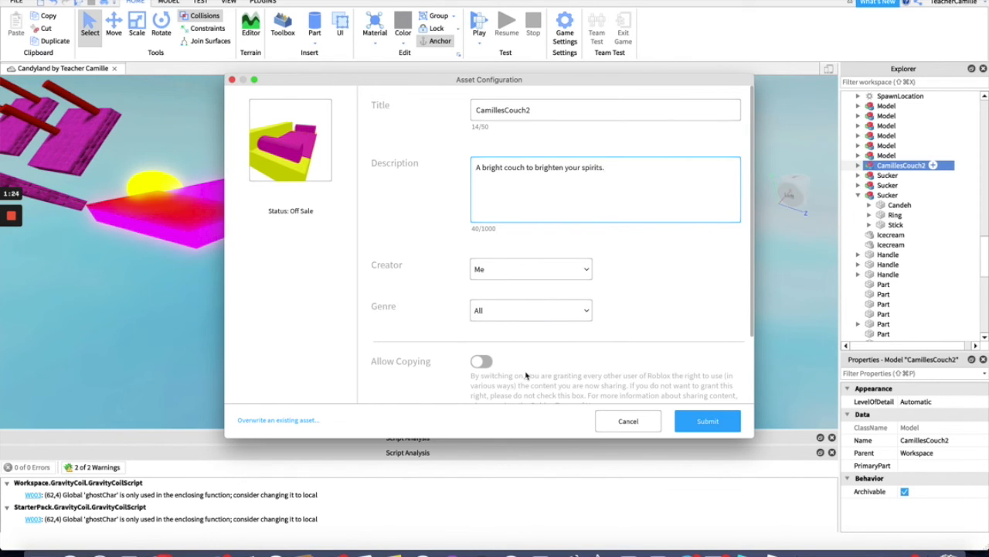
{"action": "left_click", "coordinate": [481, 362]}
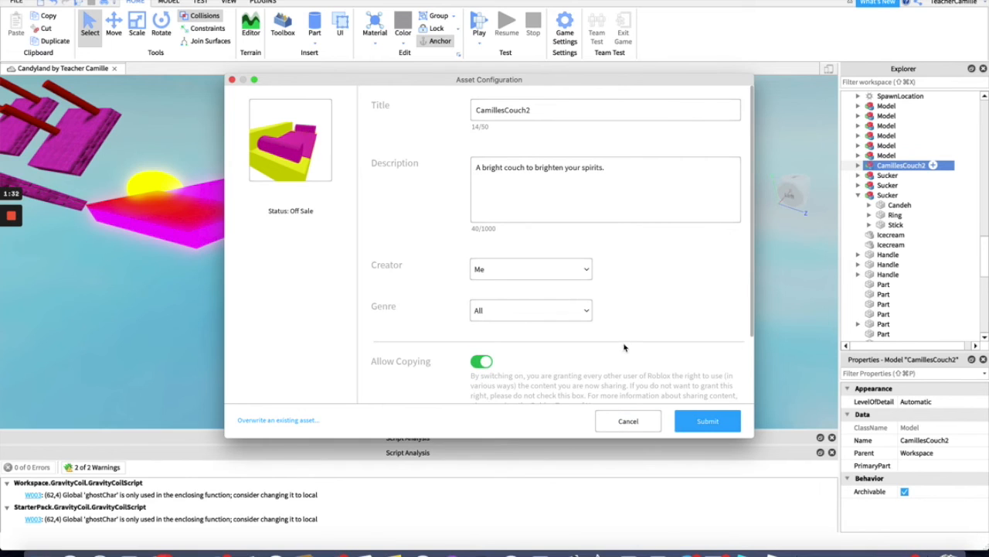
- Submit the configured CamillesCouch2 asset to Roblox and close the asset configuration
{"action": "left_click", "coordinate": [715, 427]}
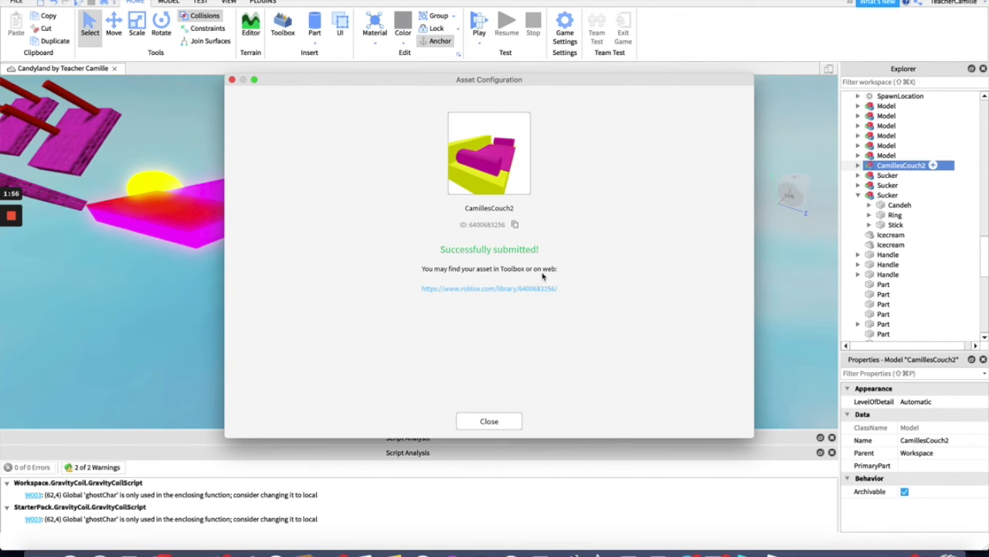
{"action": "left_click", "coordinate": [489, 422]}
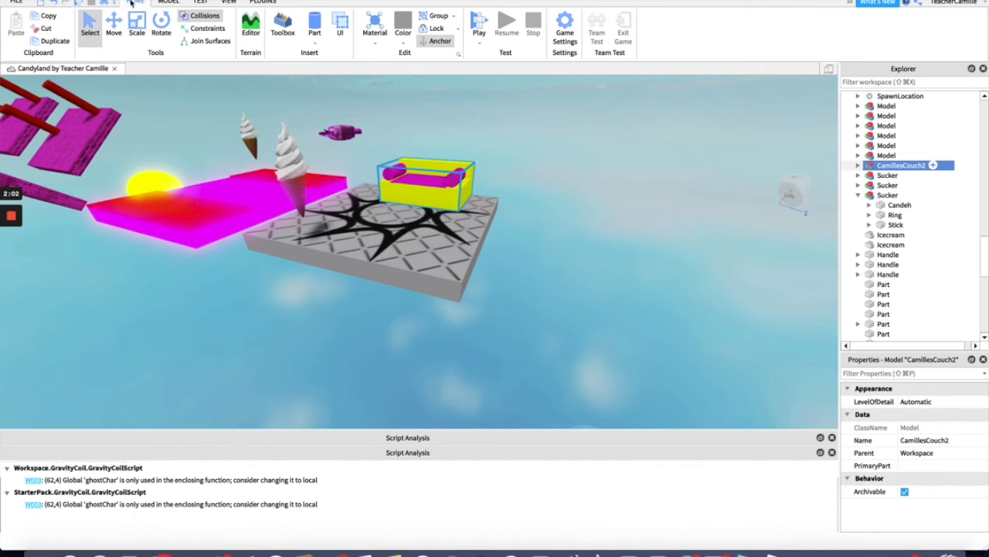
- Show the Toolbox and search its models for the creator's first name
{"action": "left_click", "coordinate": [229, 3]}
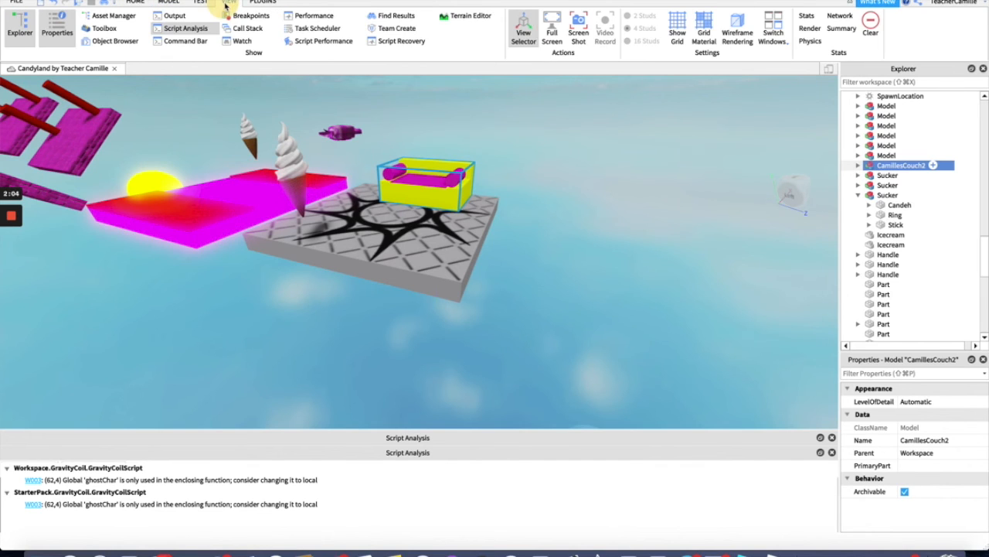
{"action": "left_click", "coordinate": [105, 28]}
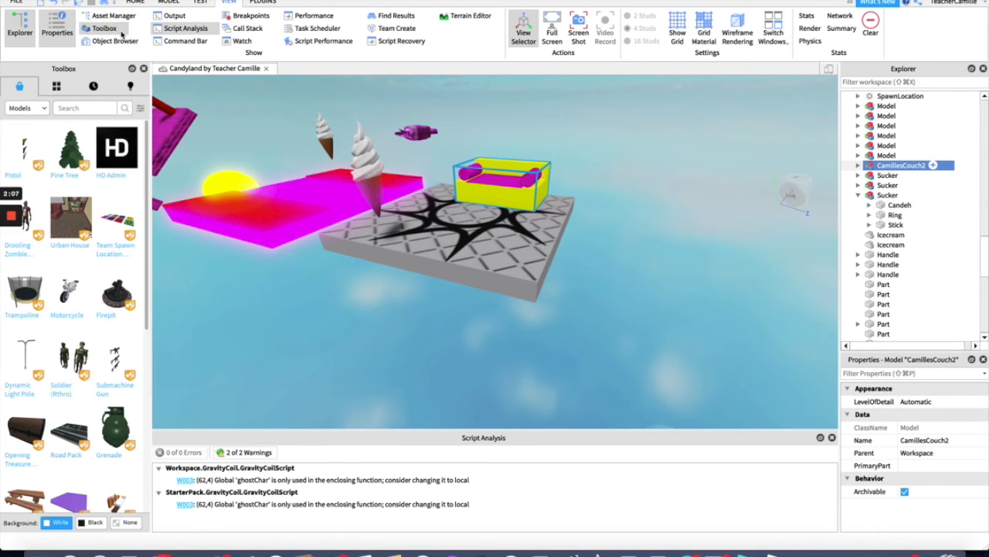
{"action": "left_click", "coordinate": [78, 111]}
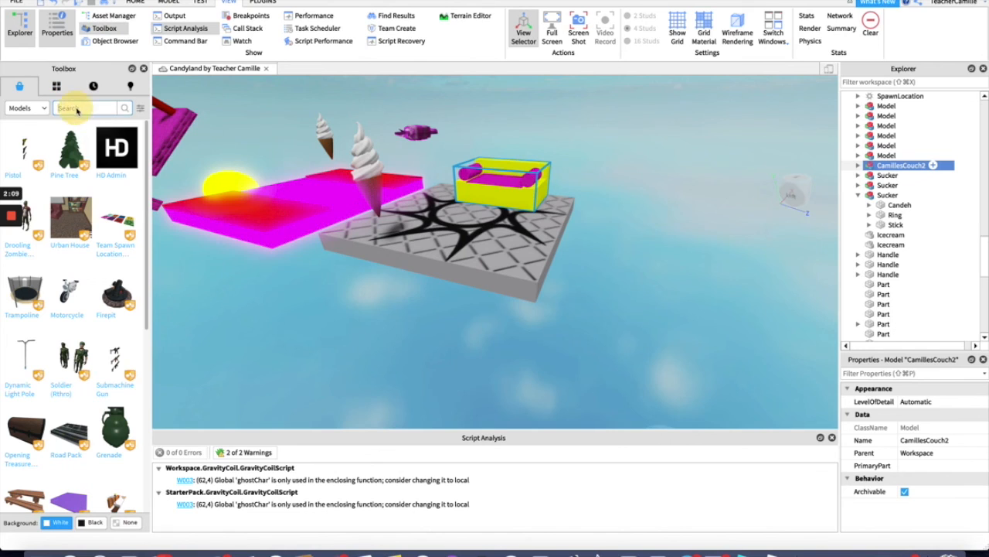
{"action": "type", "text": "Camille"}
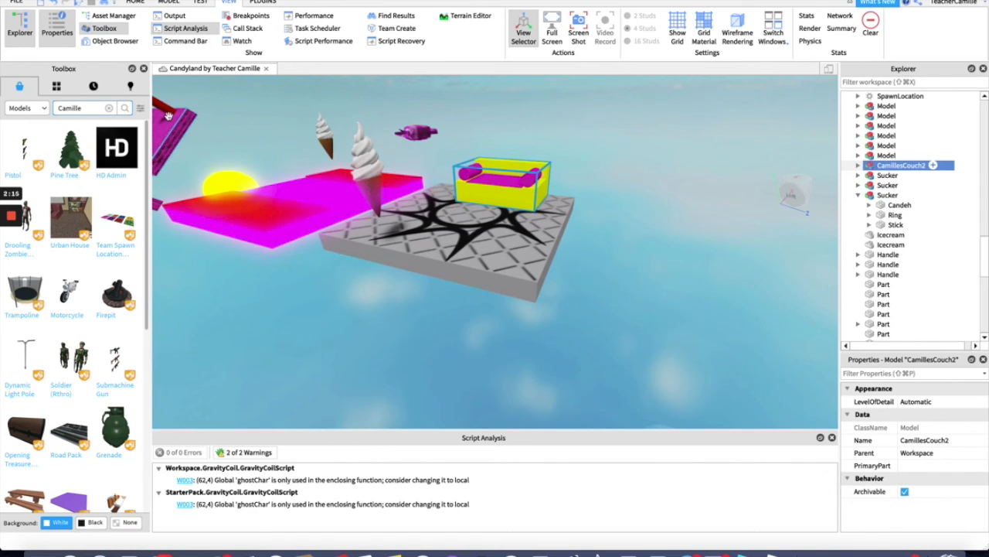
{"action": "left_click", "coordinate": [126, 109]}
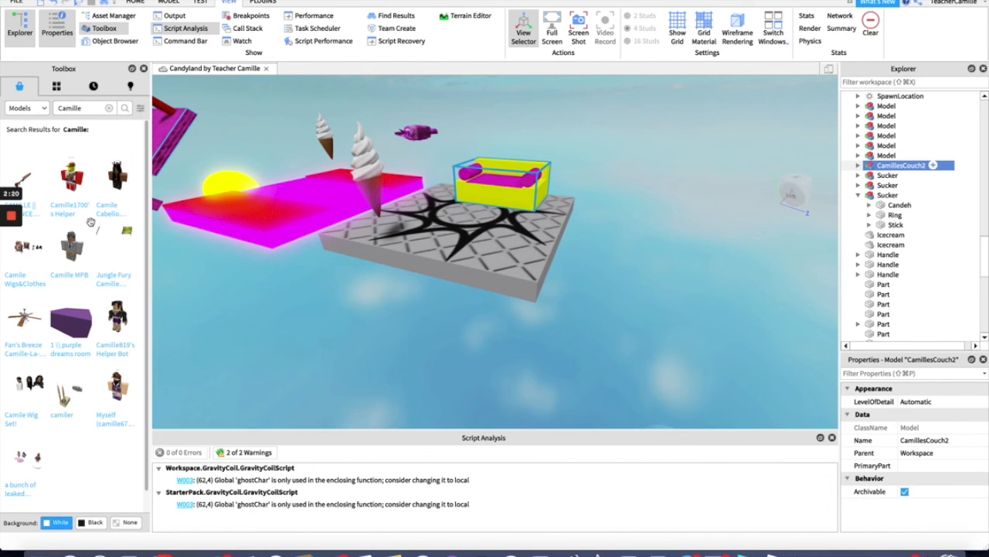
- Look through the Toolbox results and refine the model search to CamillesCouch2
{"action": "scroll", "coordinate": [90, 223], "scroll_direction": "down", "scroll_amount": 1}
{"action": "scroll", "coordinate": [92, 222], "scroll_direction": "up", "scroll_amount": 1}
{"action": "scroll", "coordinate": [94, 218], "scroll_direction": "down", "scroll_amount": 1}
{"action": "left_click", "coordinate": [86, 108]}
{"action": "type", "text": "scouch"}
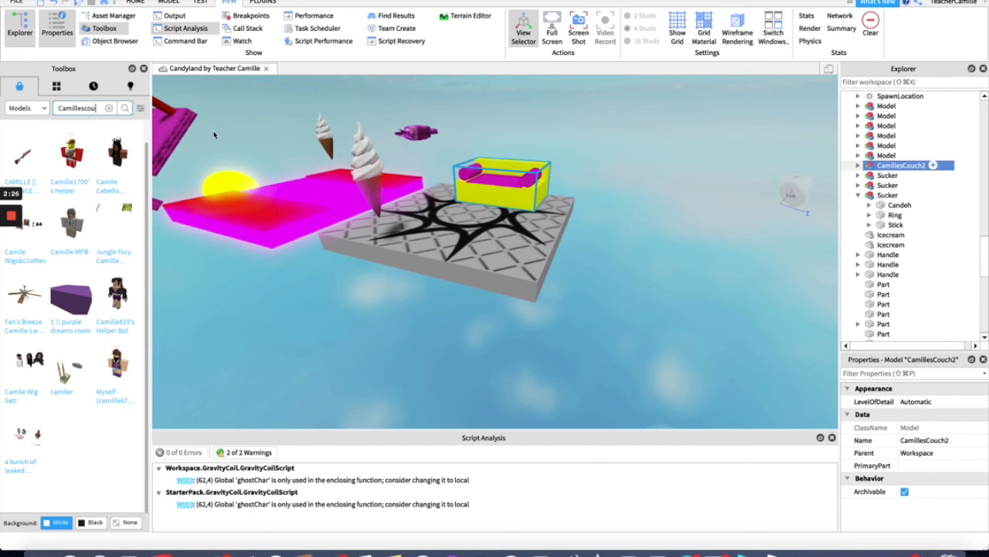
{"action": "key", "text": "BackSpace"}
{"action": "key", "text": "BackSpace"}
{"action": "key", "text": "BackSpace"}
{"action": "key", "text": "BackSpace"}
{"action": "key", "text": "BackSpace"}
{"action": "type", "text": "Couch2"}
{"action": "key", "text": "Return"}
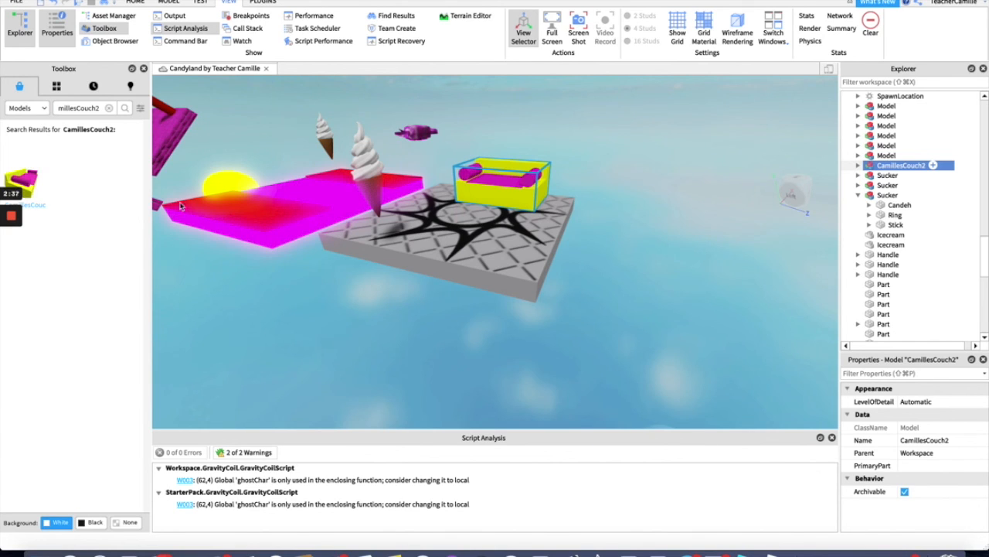
- Insert the published CamillesCouch2 model from the search results and place the copy beside the original couch, off the platform's edge
{"action": "mouse_move", "coordinate": [26, 179]}
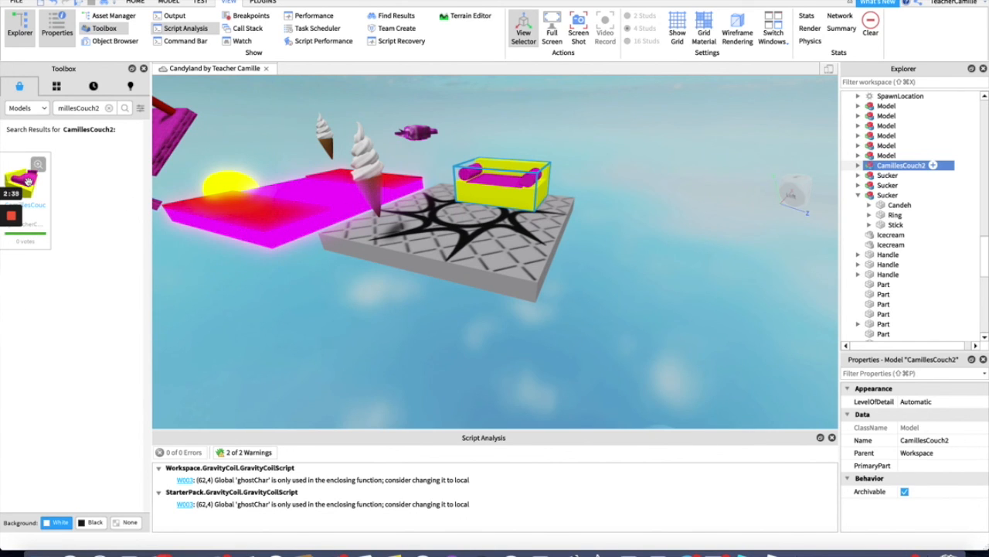
{"action": "left_click", "coordinate": [28, 182]}
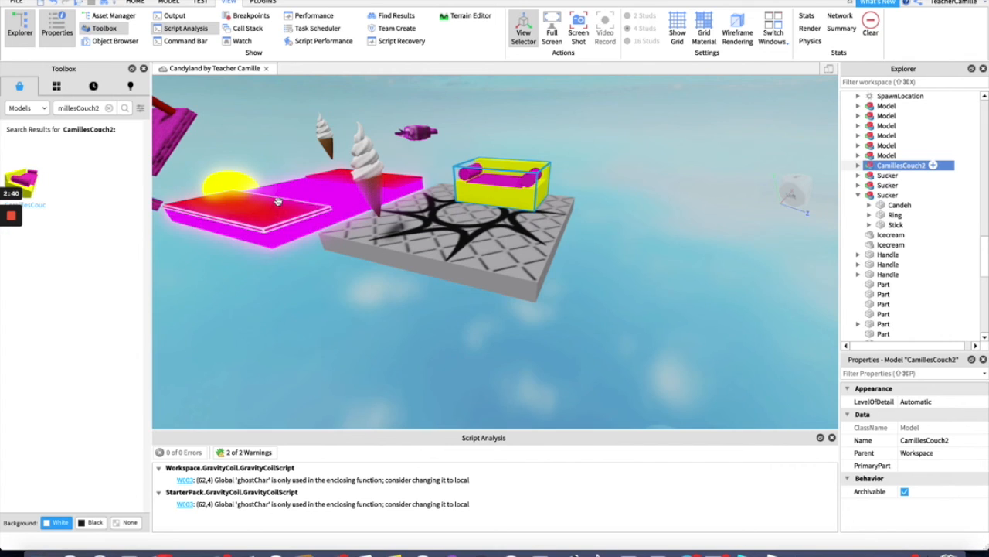
{"action": "left_click_drag", "start_coordinate": [477, 246], "coordinate": [653, 236]}
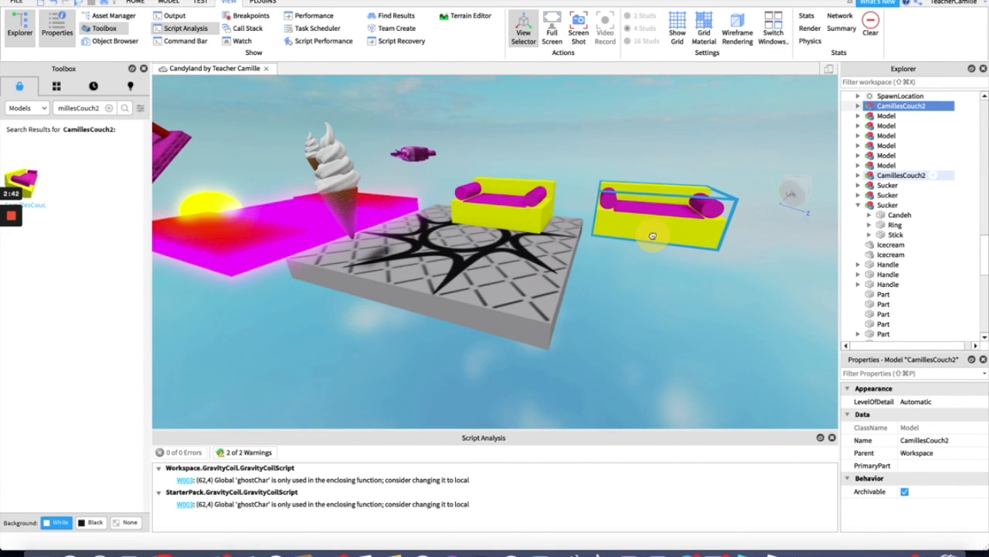